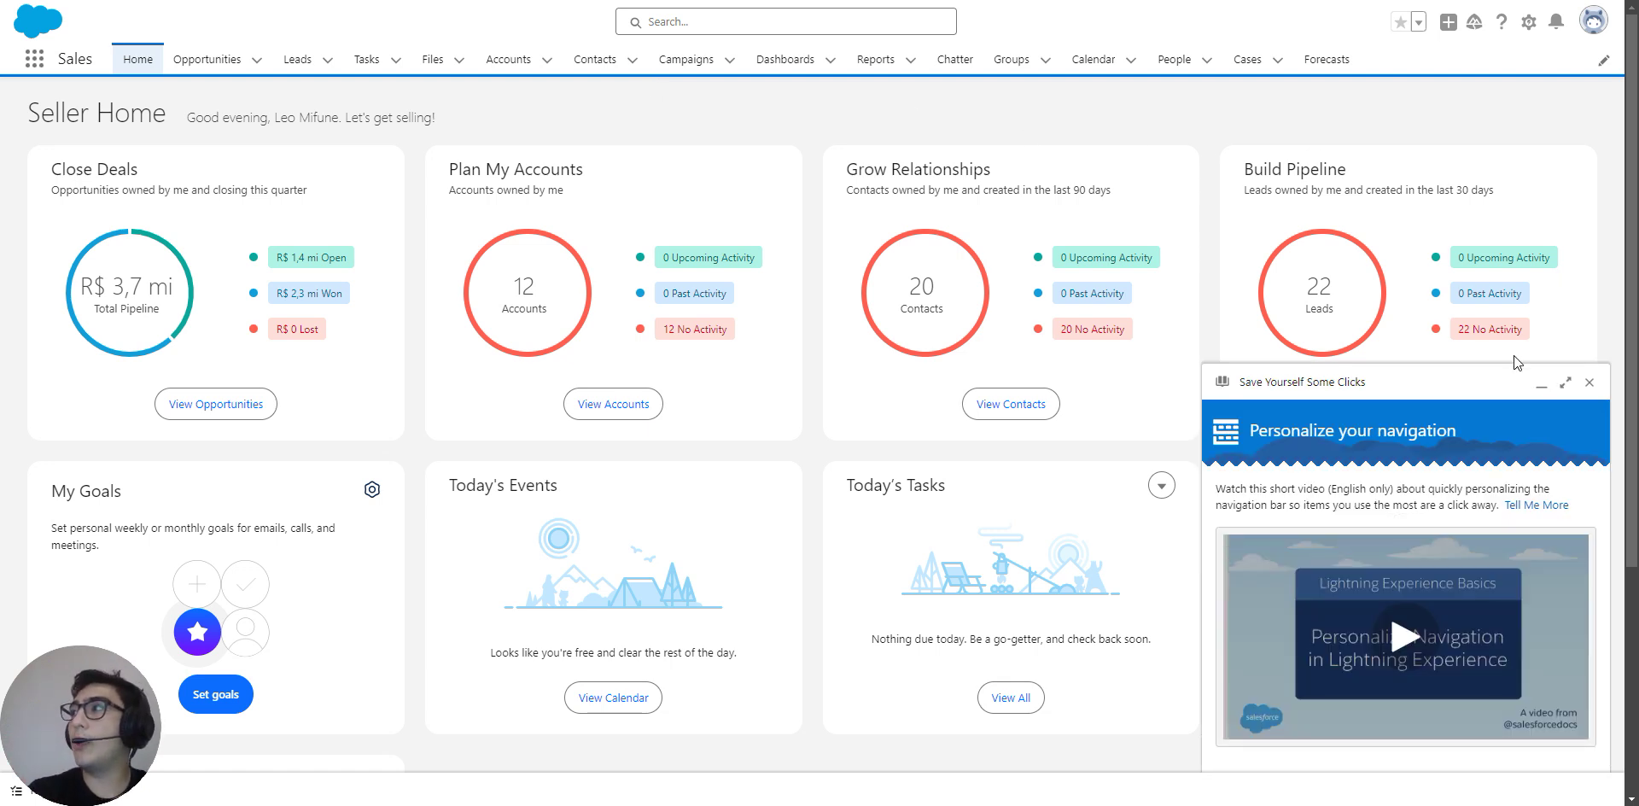
Step: Dismiss the navigation tip and open Setup, ready to search its settings
{"action": "left_click", "coordinate": [1591, 382]}
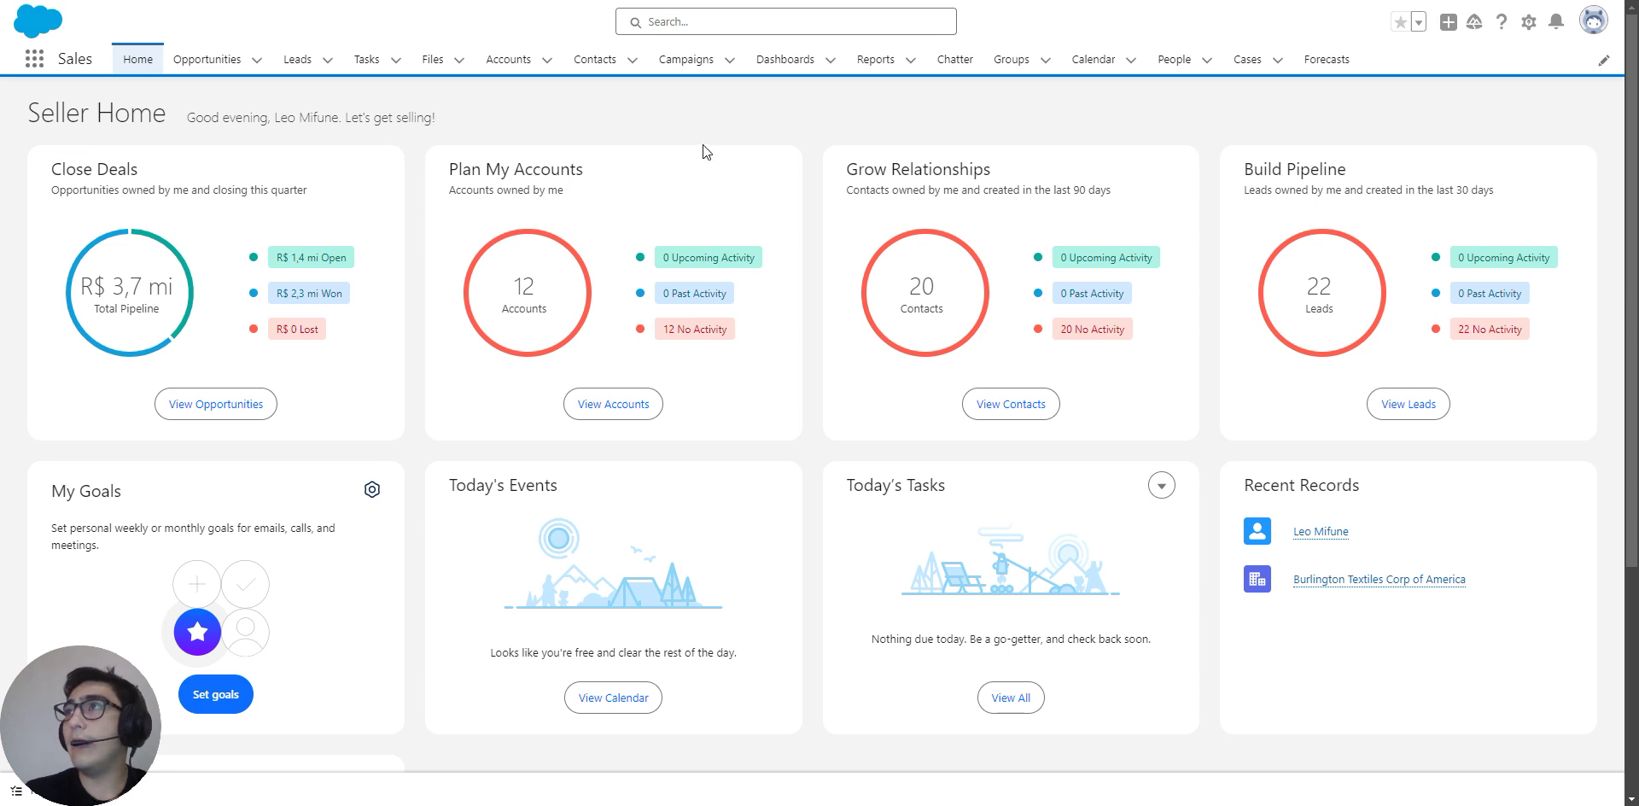
{"action": "left_click", "coordinate": [1528, 21]}
{"action": "left_click", "coordinate": [1472, 85]}
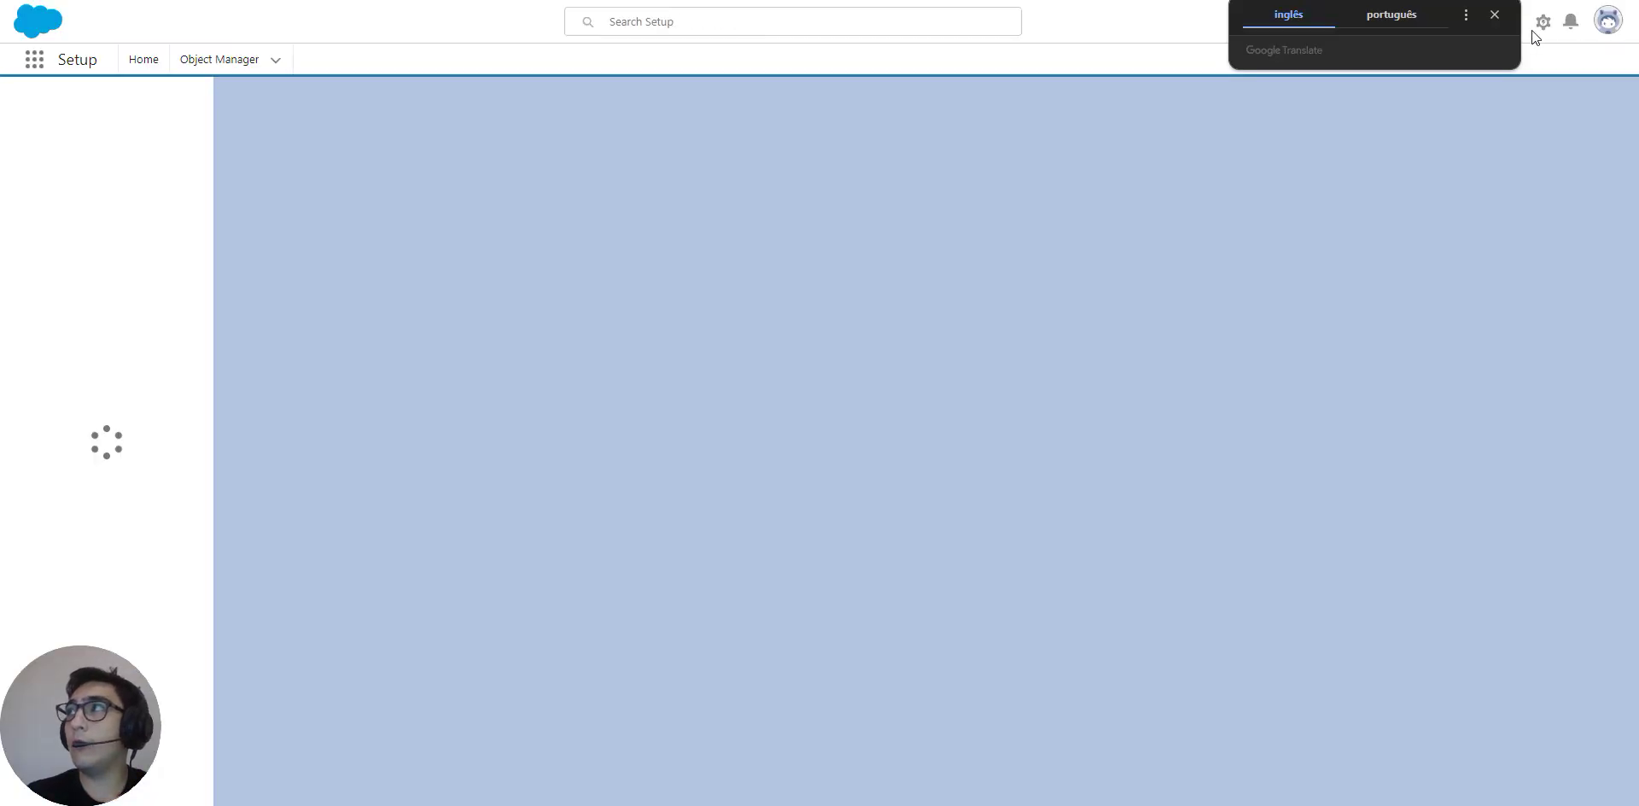
{"action": "left_click", "coordinate": [1494, 15]}
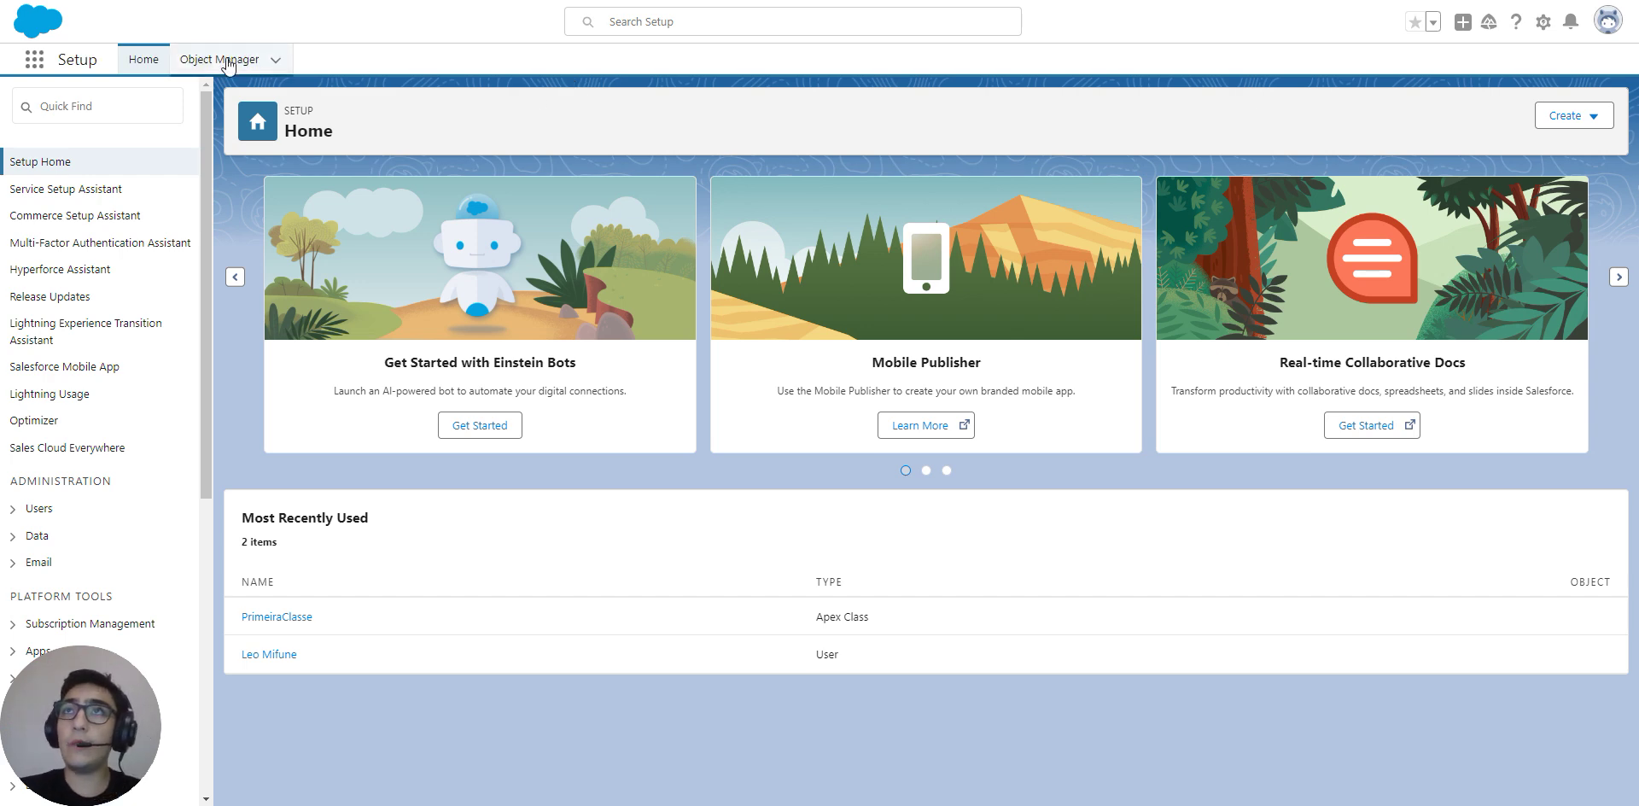
{"action": "left_click", "coordinate": [146, 104]}
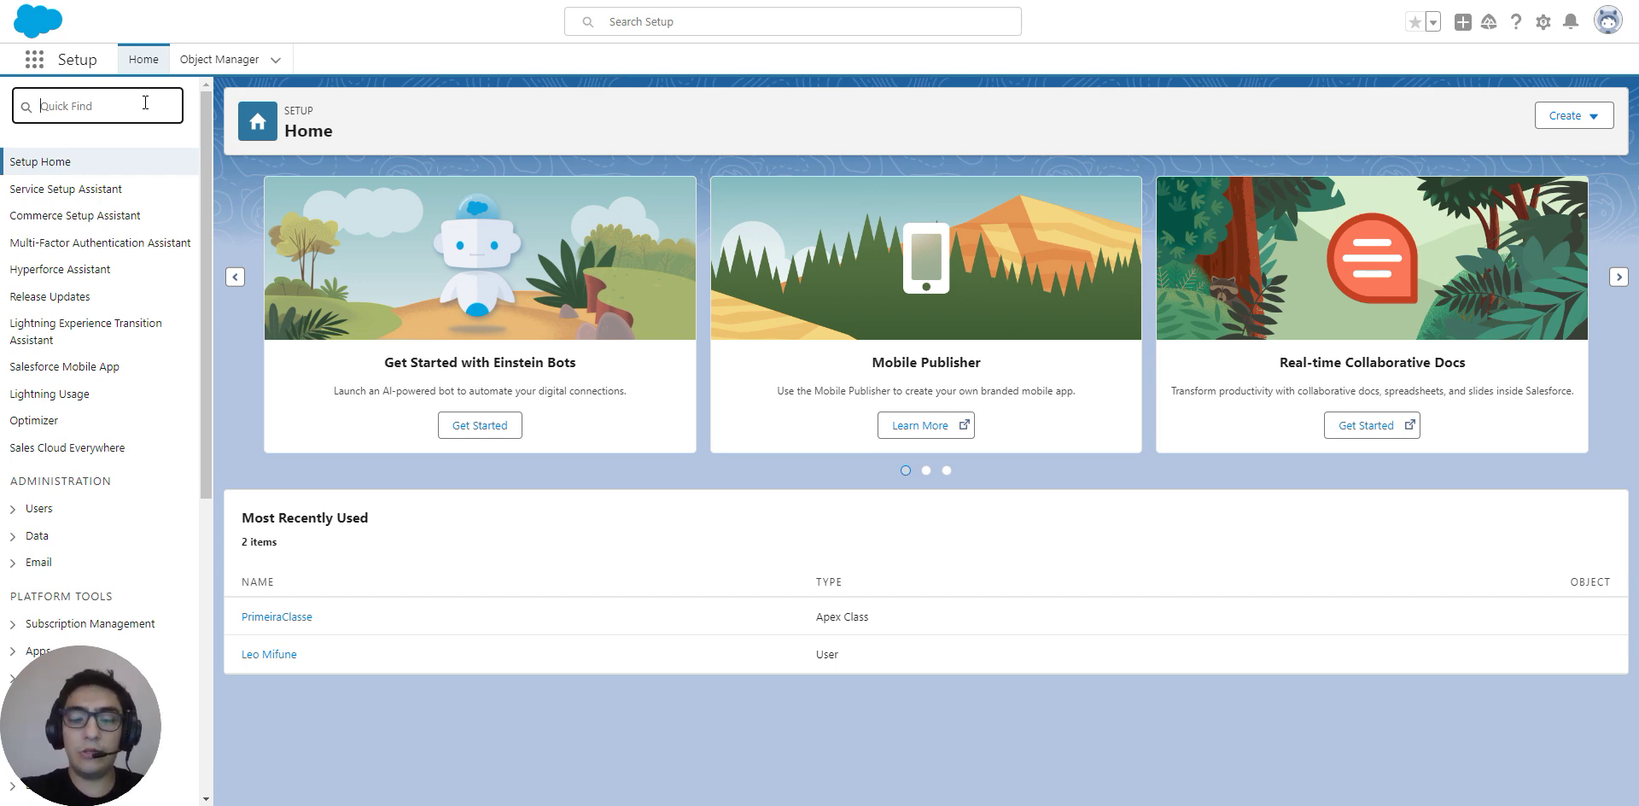
{"action": "type", "text": "org"}
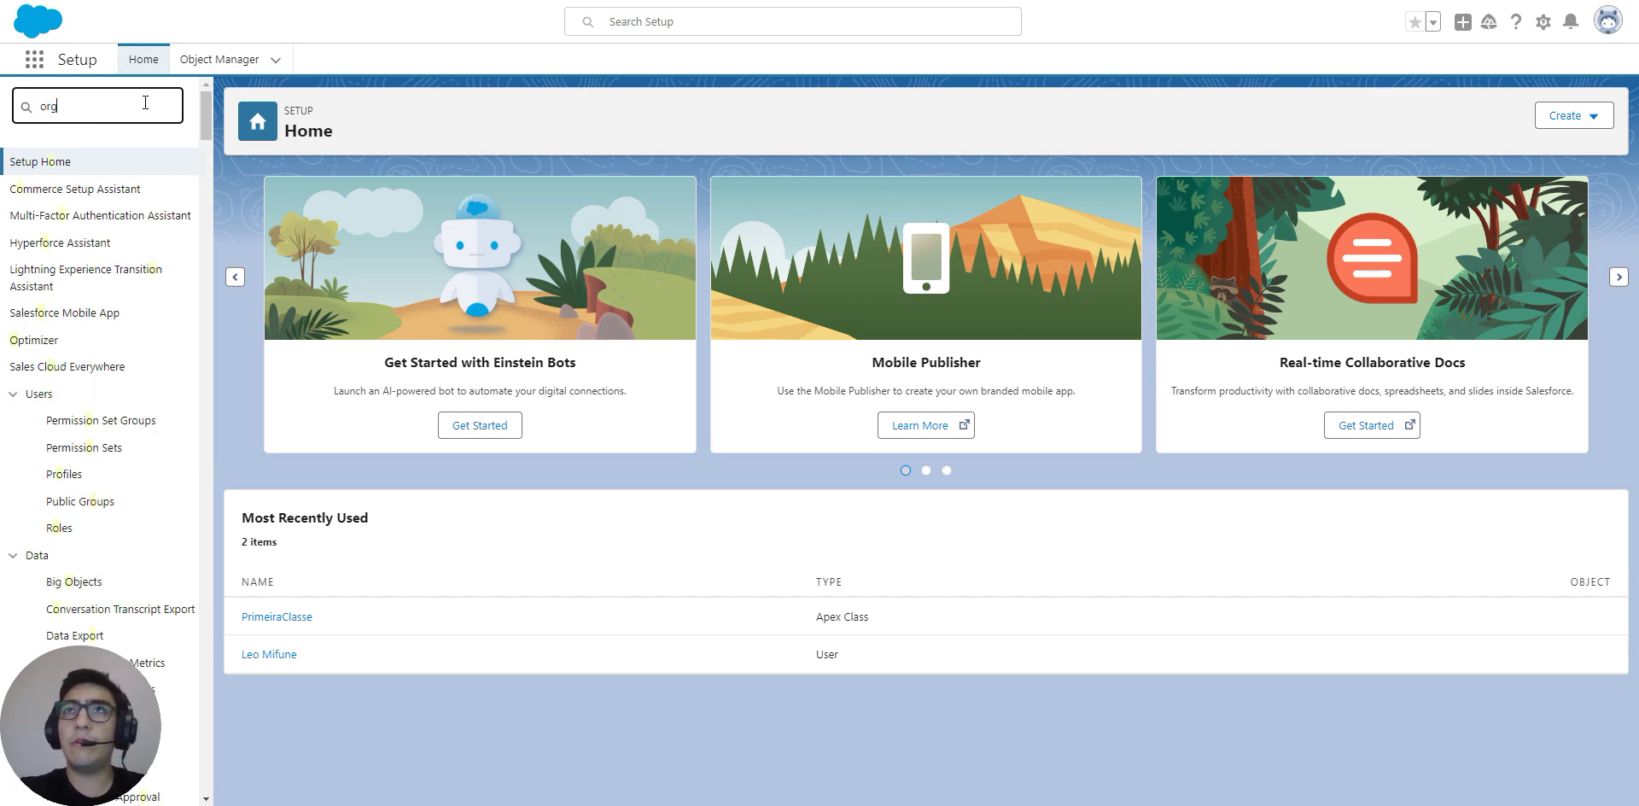
{"action": "key", "text": "BackSpace"}
{"action": "key", "text": "BackSpace"}
{"action": "key", "text": "BackSpace"}
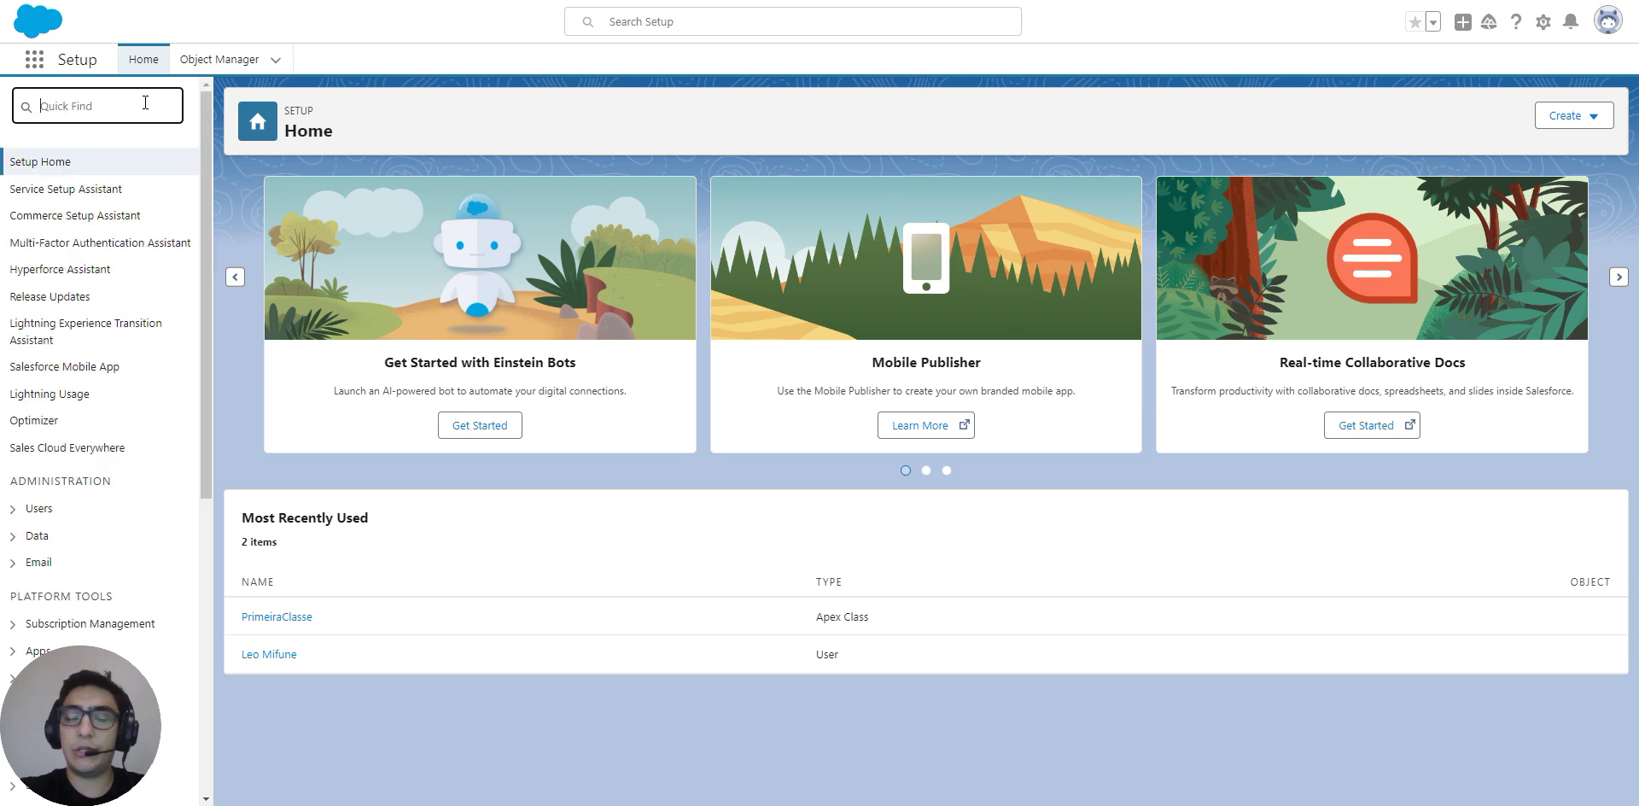
Step: Search the setup options for "sharin" and open Sharing Settings
{"action": "type", "text": "sharin"}
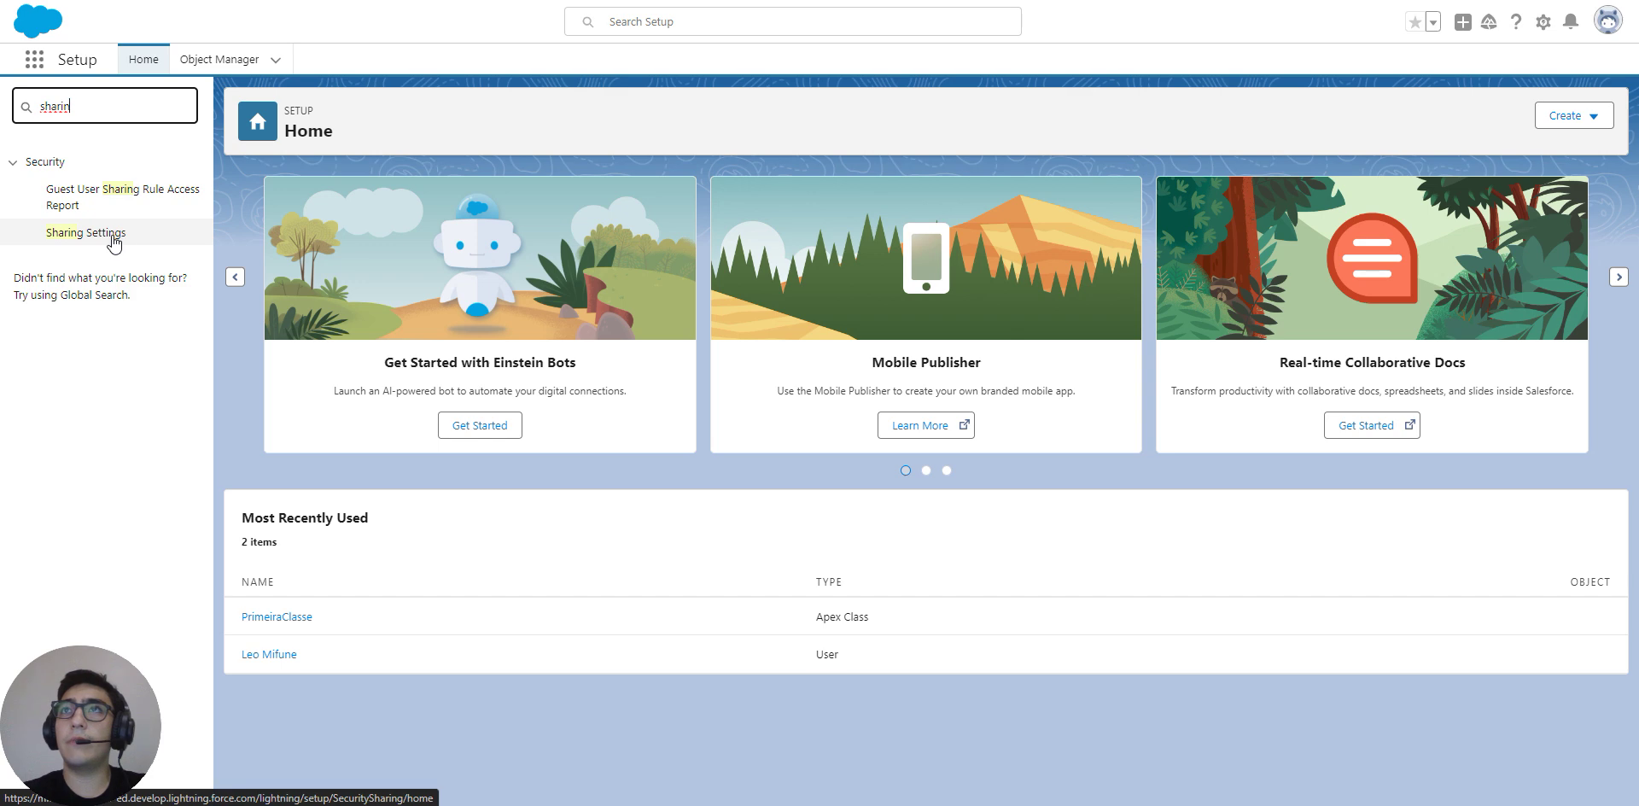
{"action": "left_click", "coordinate": [96, 235]}
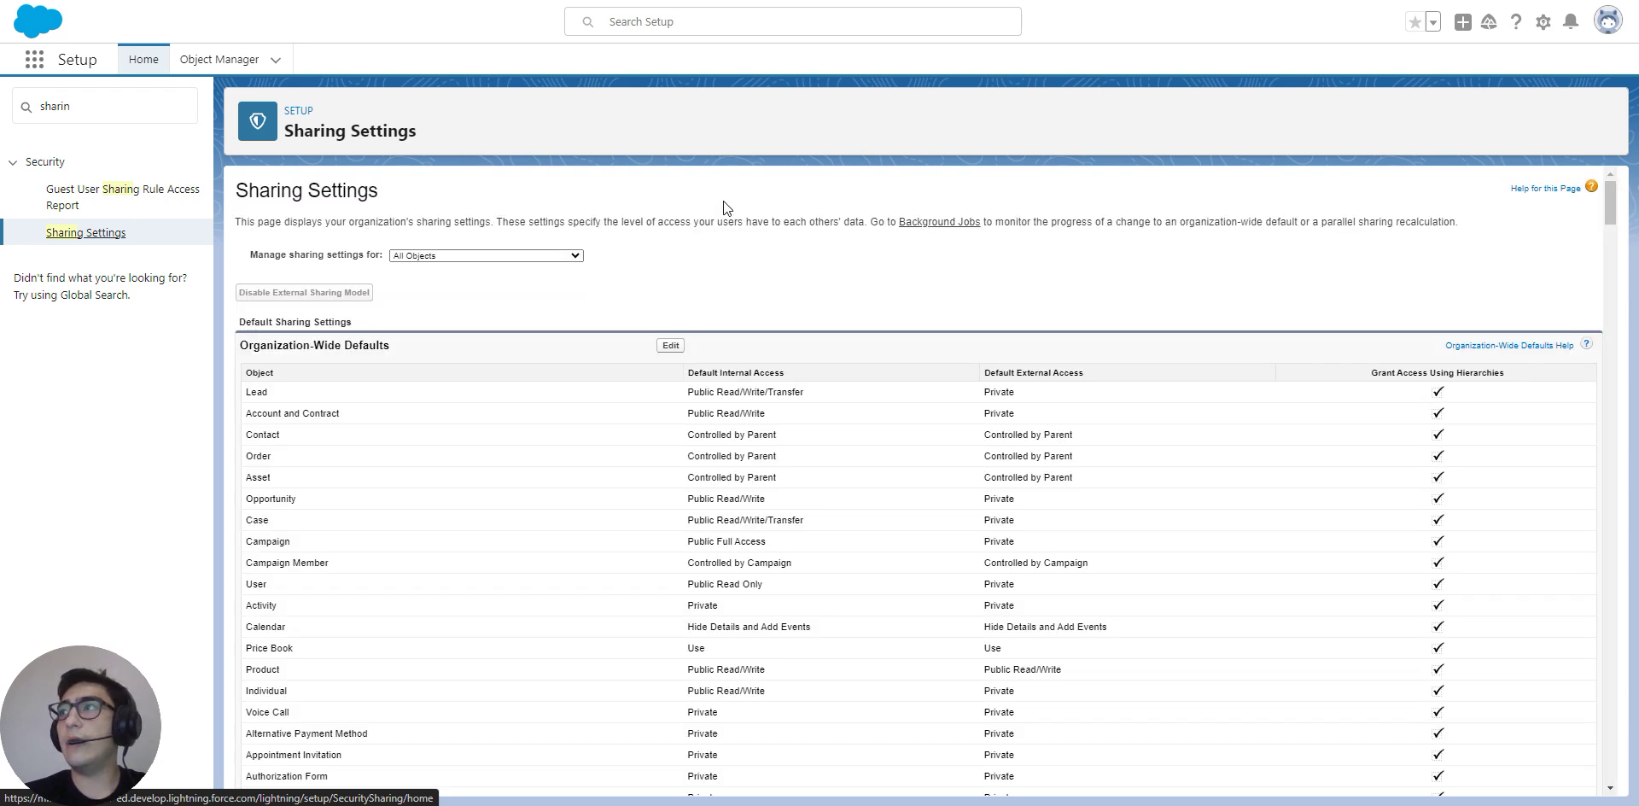
Step: Examine the Organization-Wide Defaults table, focusing on the Lead object and its default internal access
{"action": "scroll", "coordinate": [723, 202], "scroll_direction": "down", "scroll_amount": 1}
{"action": "scroll", "coordinate": [724, 201], "scroll_direction": "up", "scroll_amount": 1}
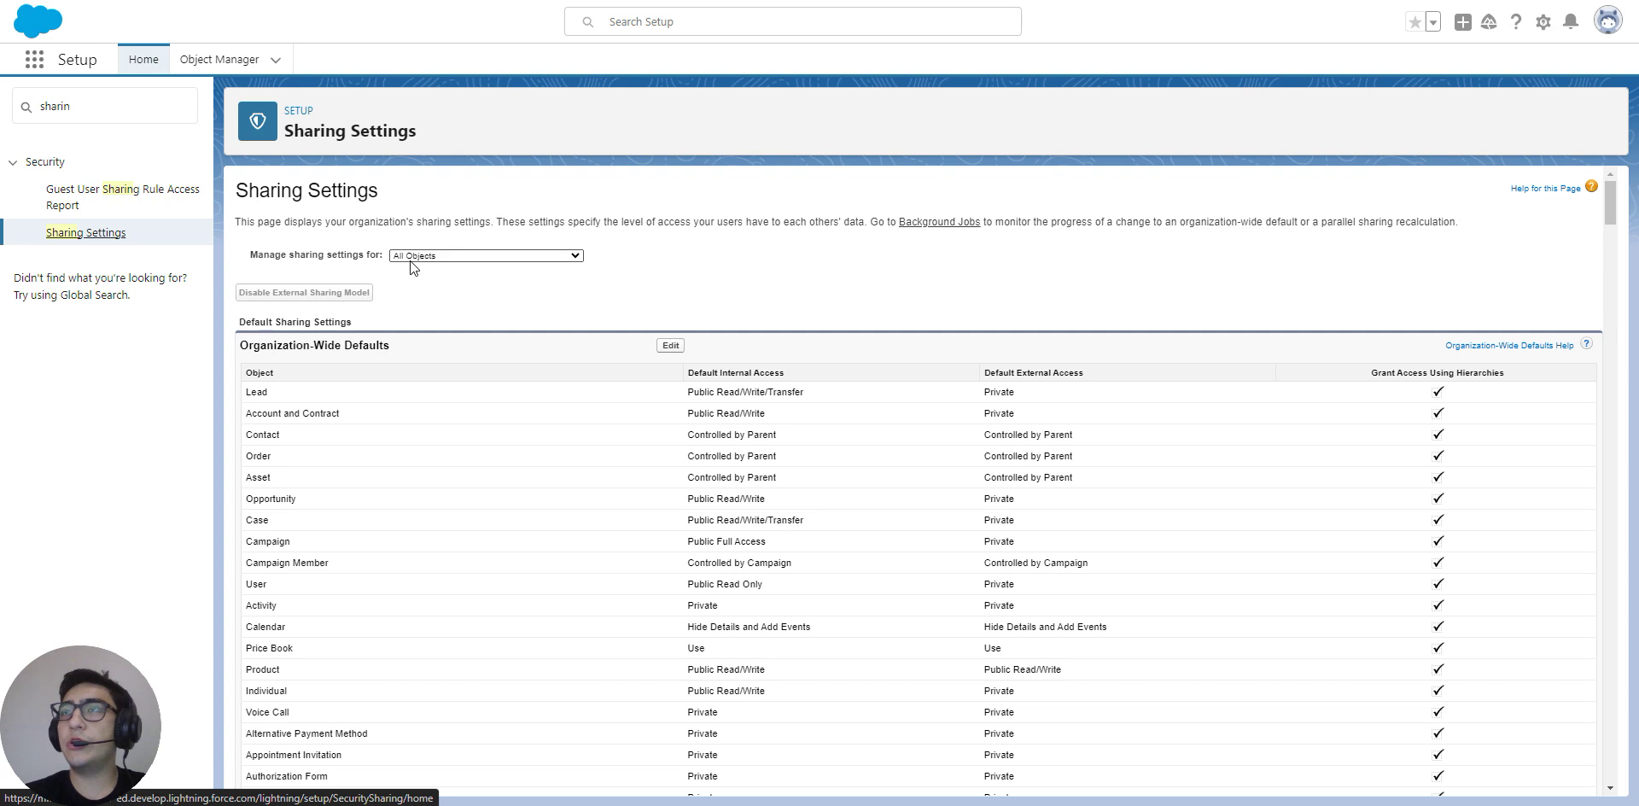
{"action": "scroll", "coordinate": [489, 274], "scroll_direction": "down", "scroll_amount": 1}
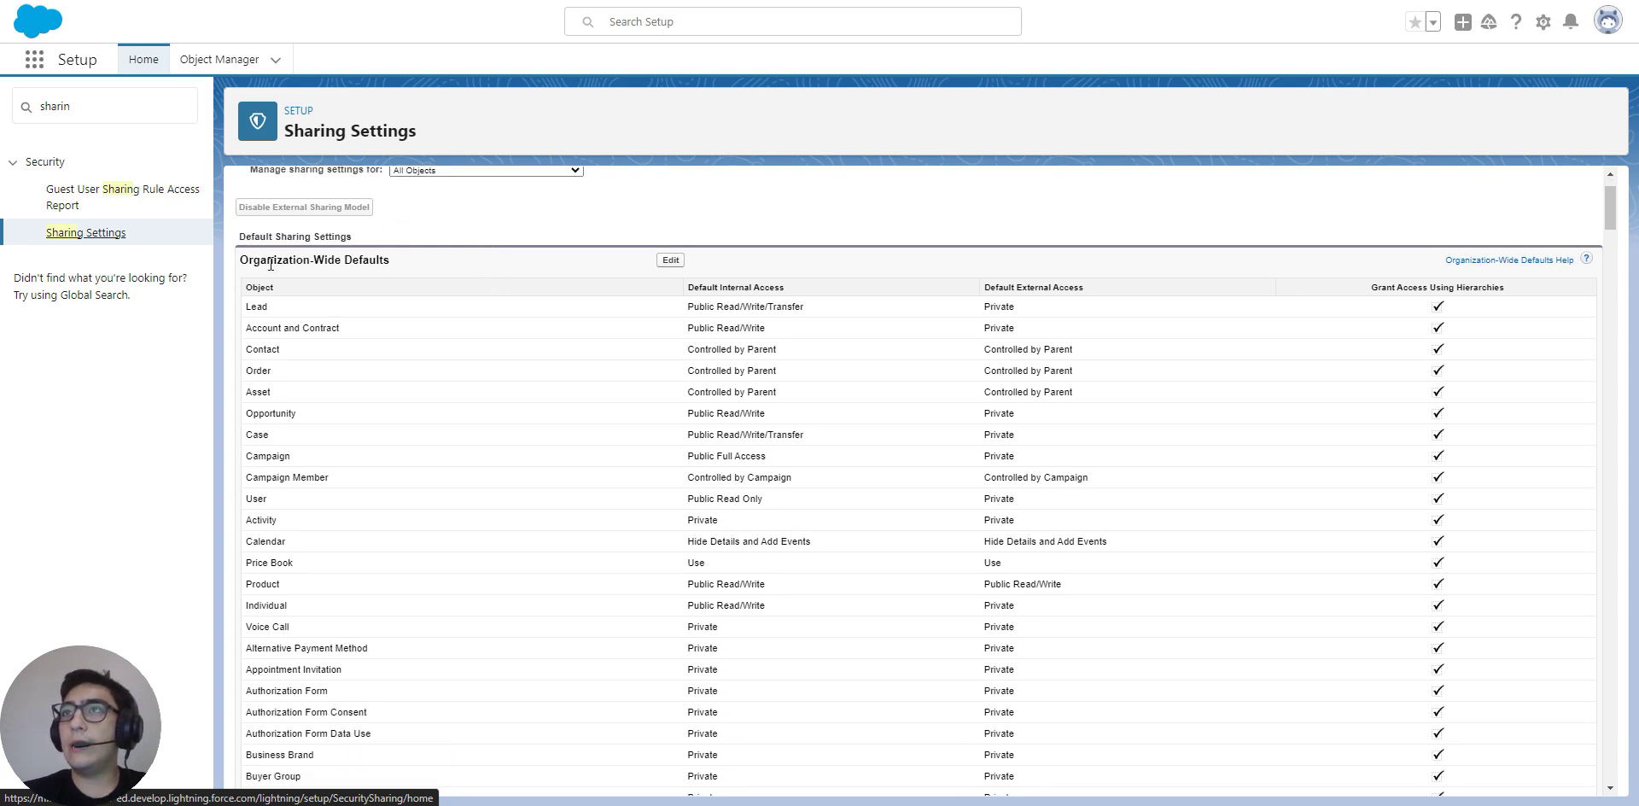
{"action": "double_click", "coordinate": [259, 306]}
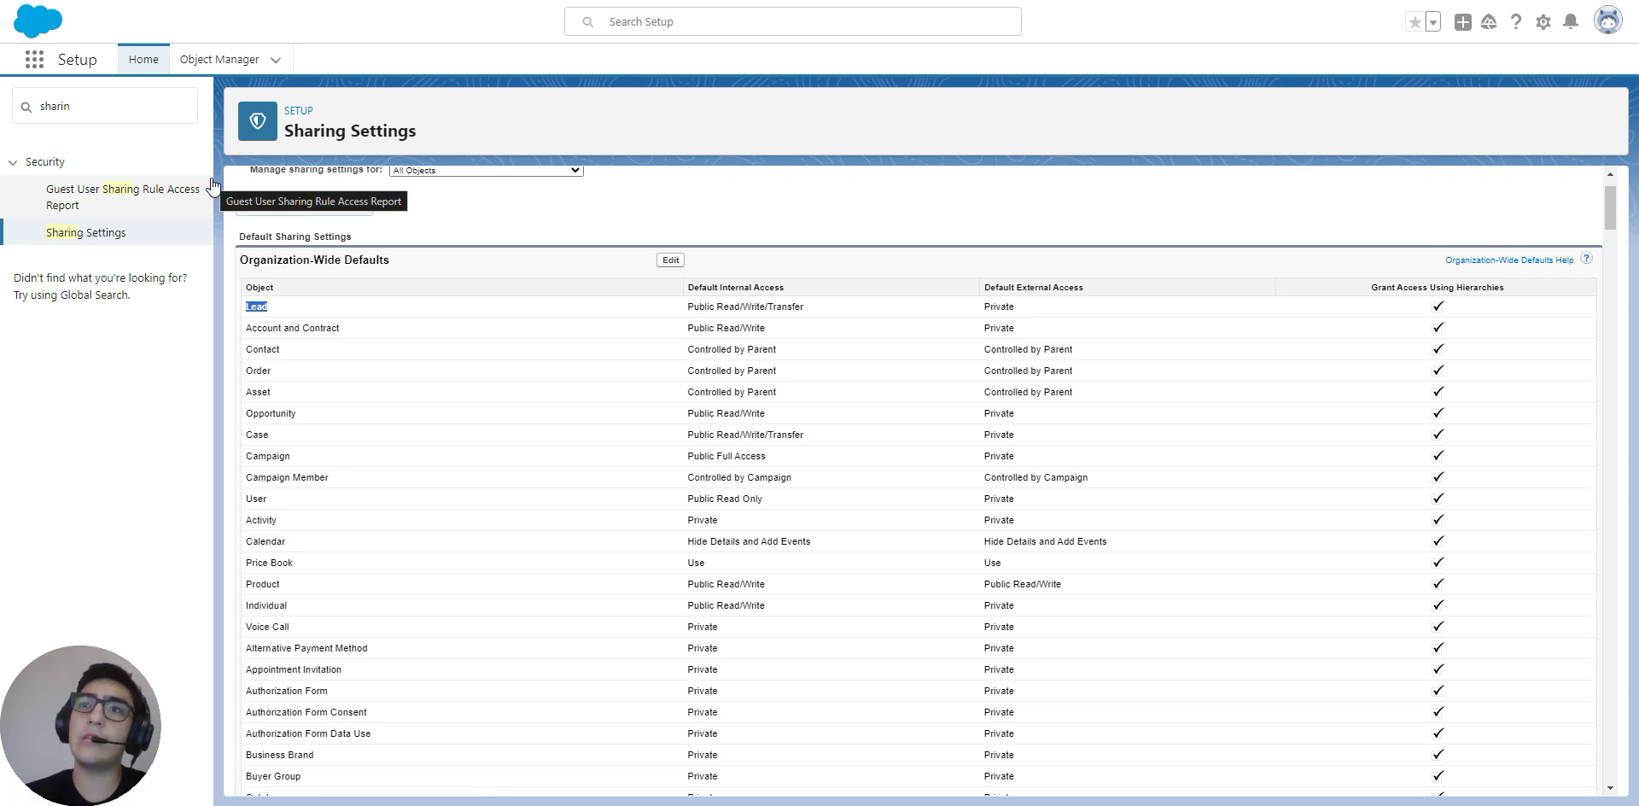
{"action": "scroll", "coordinate": [773, 170], "scroll_direction": "up", "scroll_amount": 1}
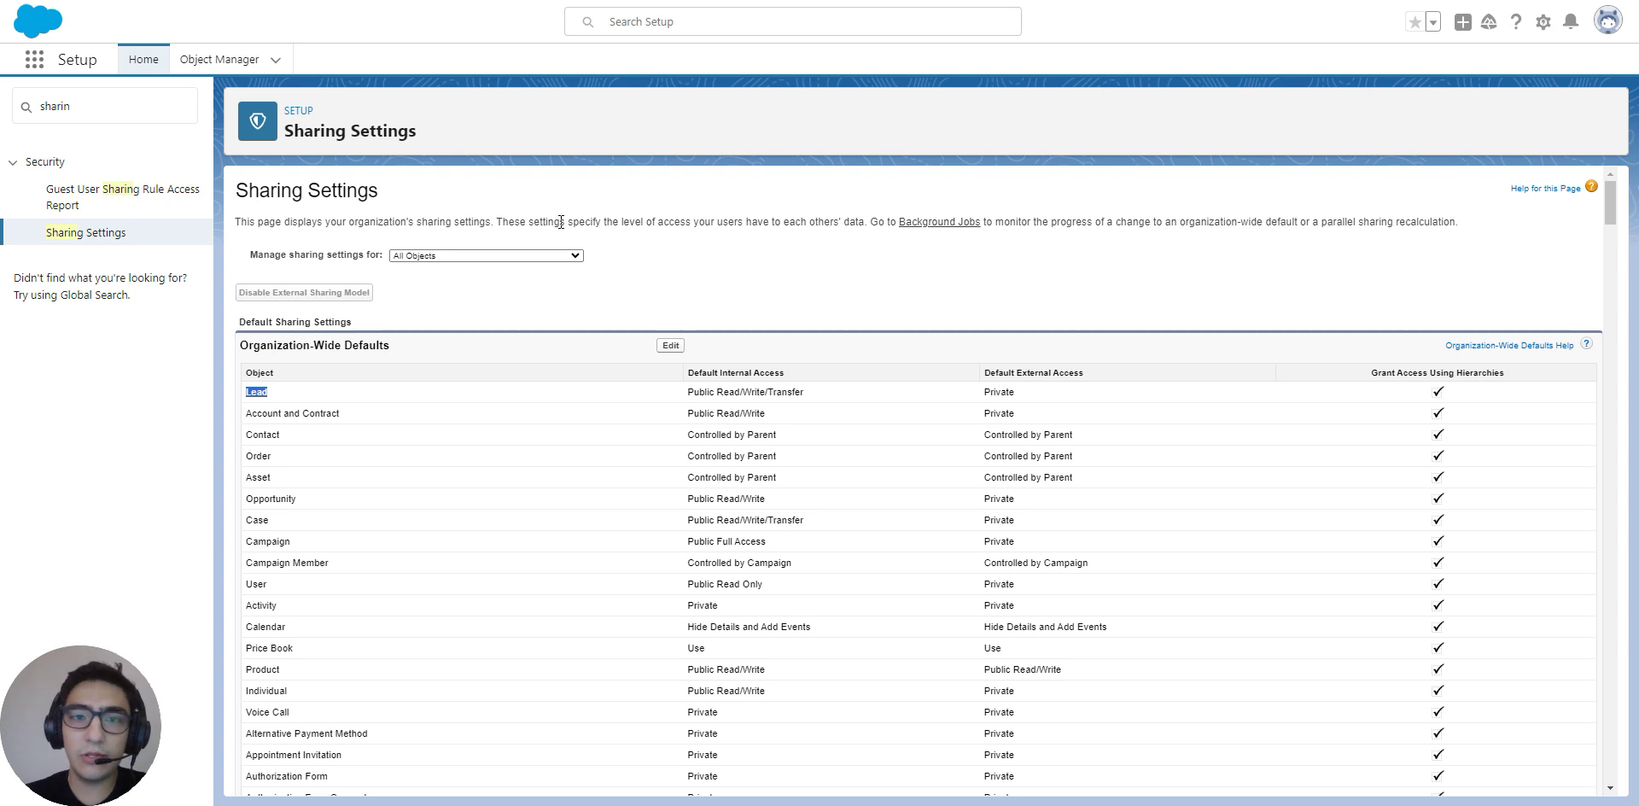
{"action": "scroll", "coordinate": [464, 265], "scroll_direction": "down", "scroll_amount": 1}
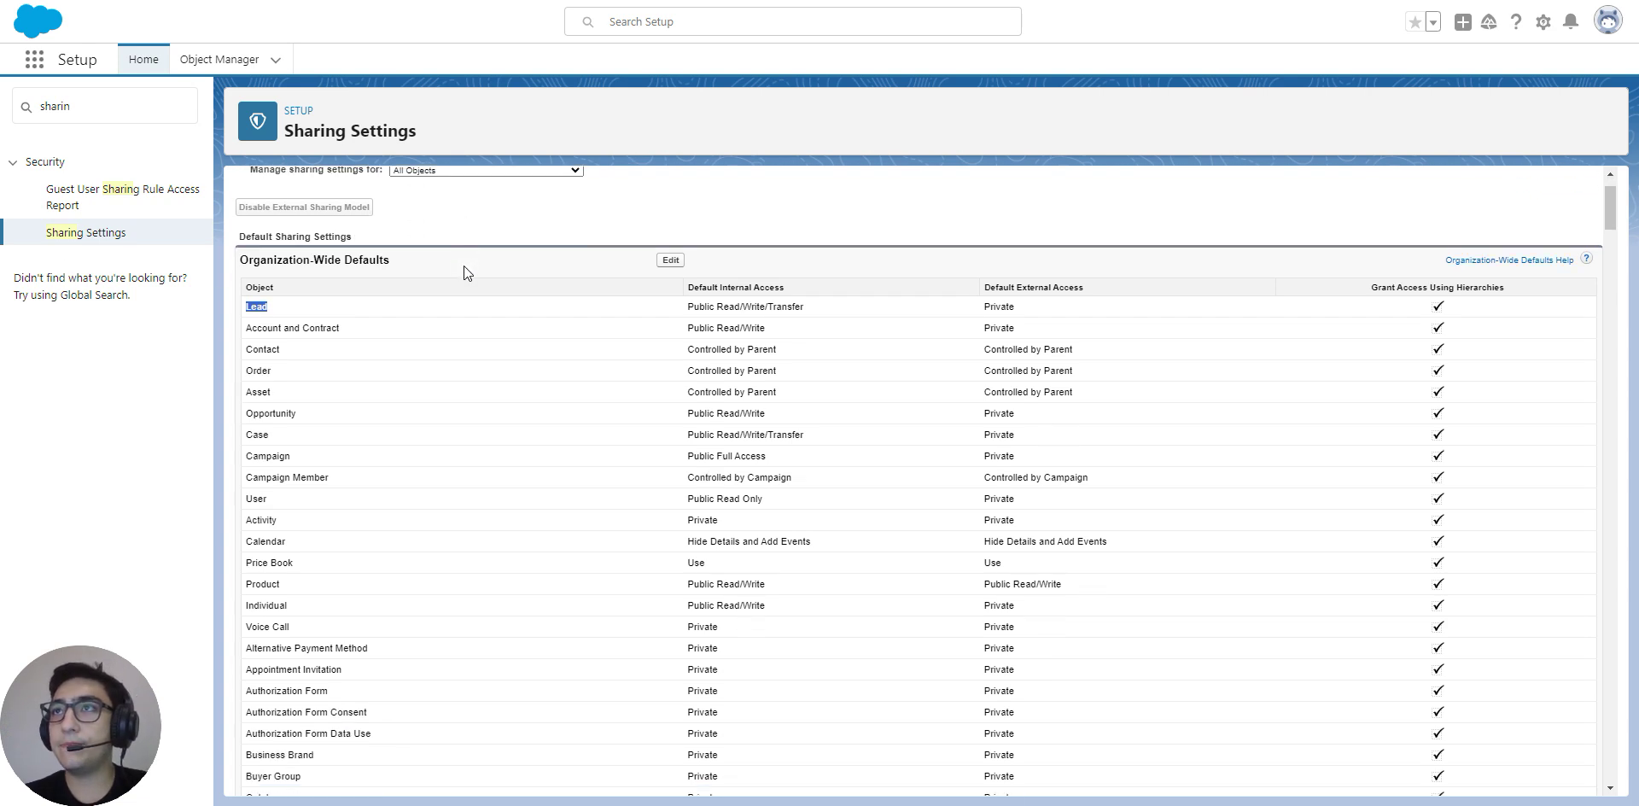
{"action": "scroll", "coordinate": [462, 266], "scroll_direction": "up", "scroll_amount": 1}
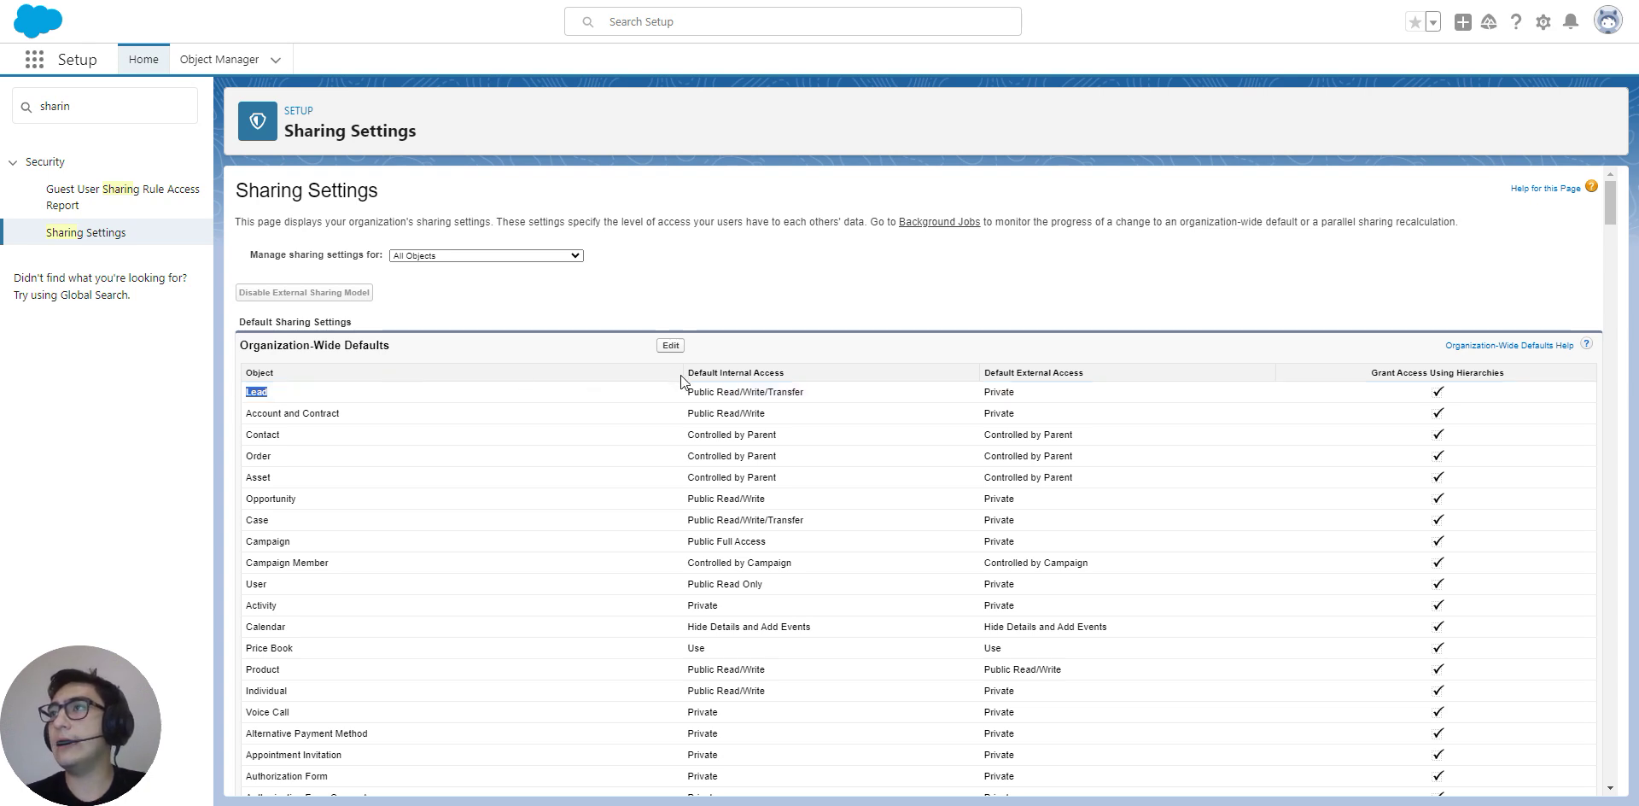
{"action": "left_click_drag", "start_coordinate": [687, 375], "coordinate": [792, 376]}
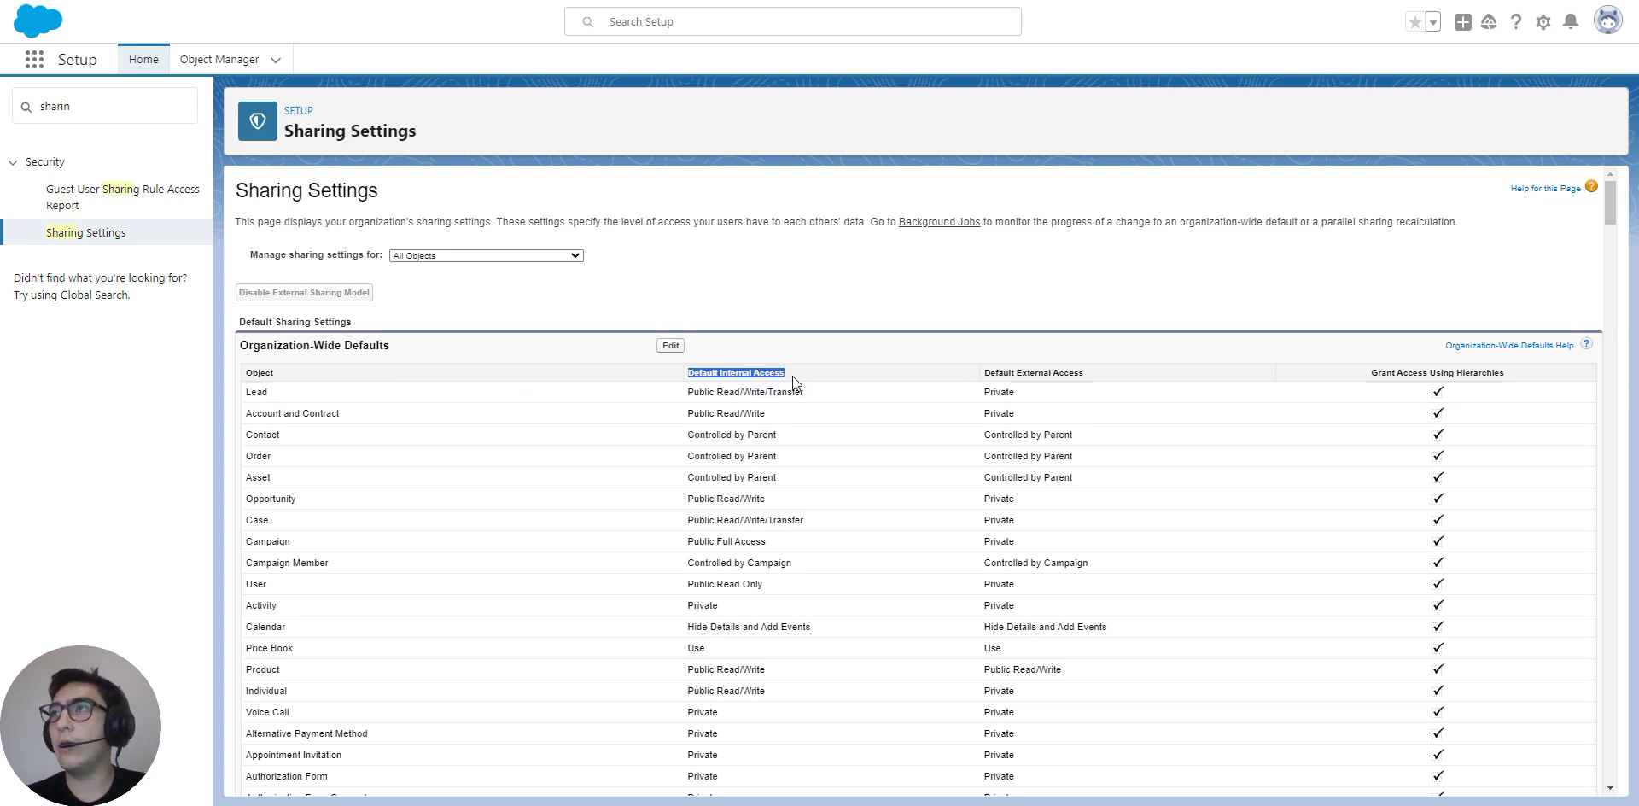
{"action": "left_click_drag", "start_coordinate": [678, 392], "coordinate": [717, 397]}
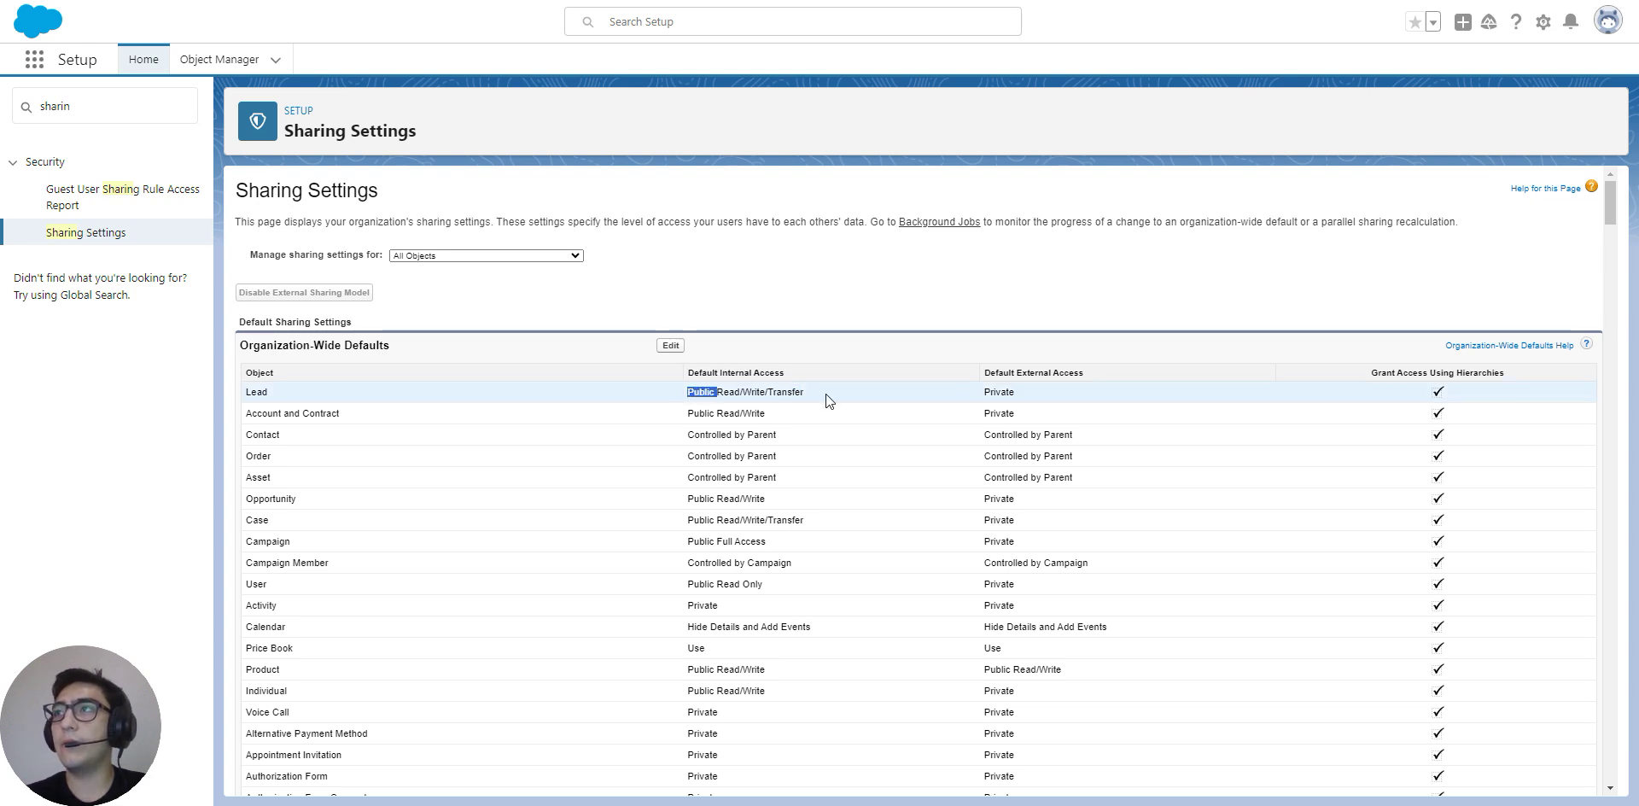
{"action": "left_click", "coordinate": [823, 345]}
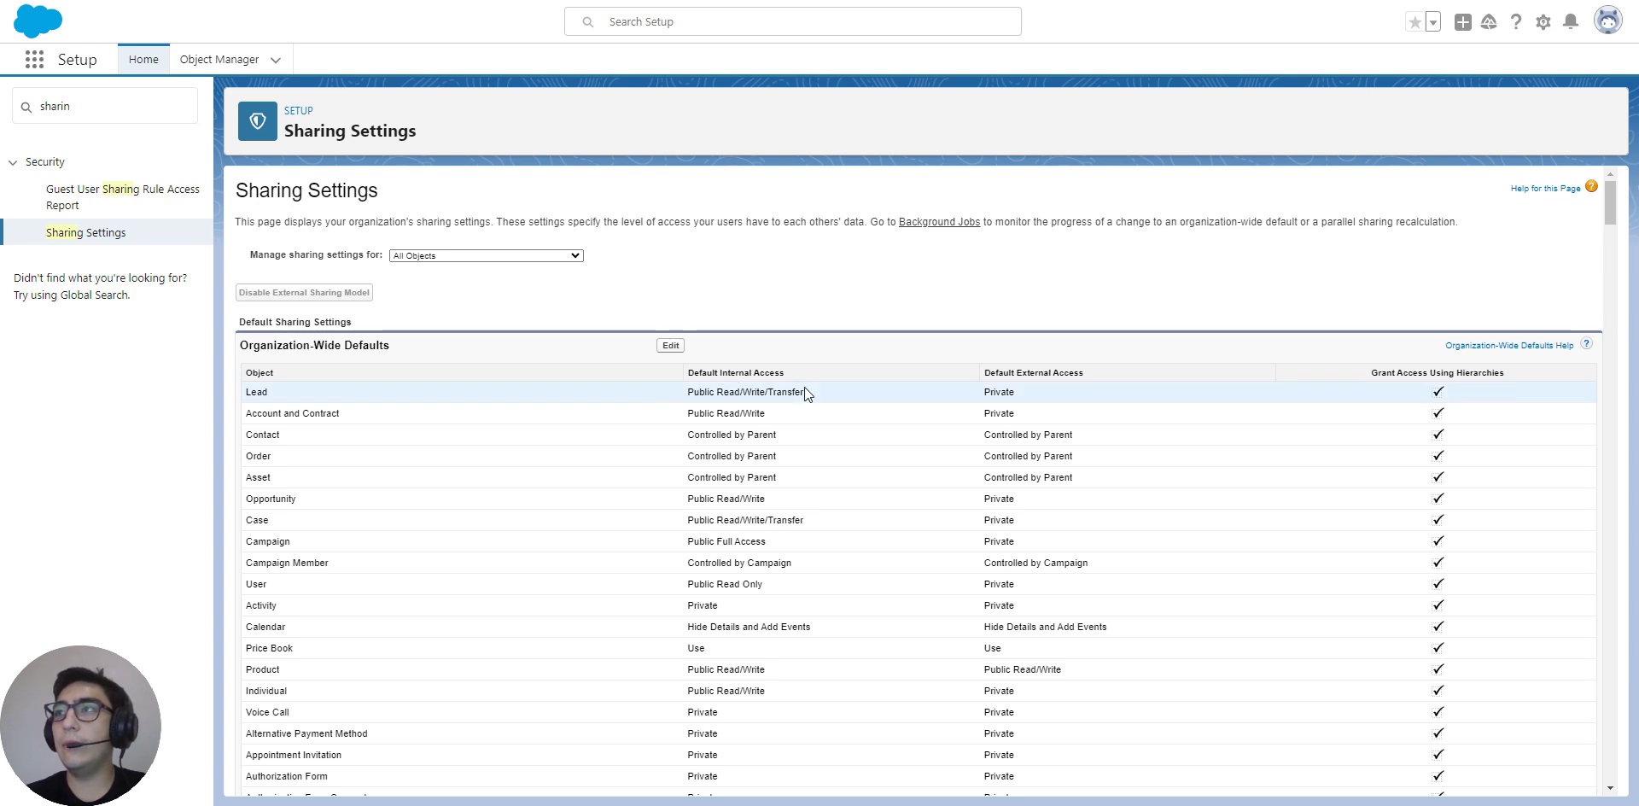
Step: Compare the default internal access of the Activity, User and Campaign objects in the Organization-Wide Defaults
{"action": "scroll", "coordinate": [803, 397], "scroll_direction": "down", "scroll_amount": 1}
{"action": "left_click_drag", "start_coordinate": [278, 521], "coordinate": [248, 521]}
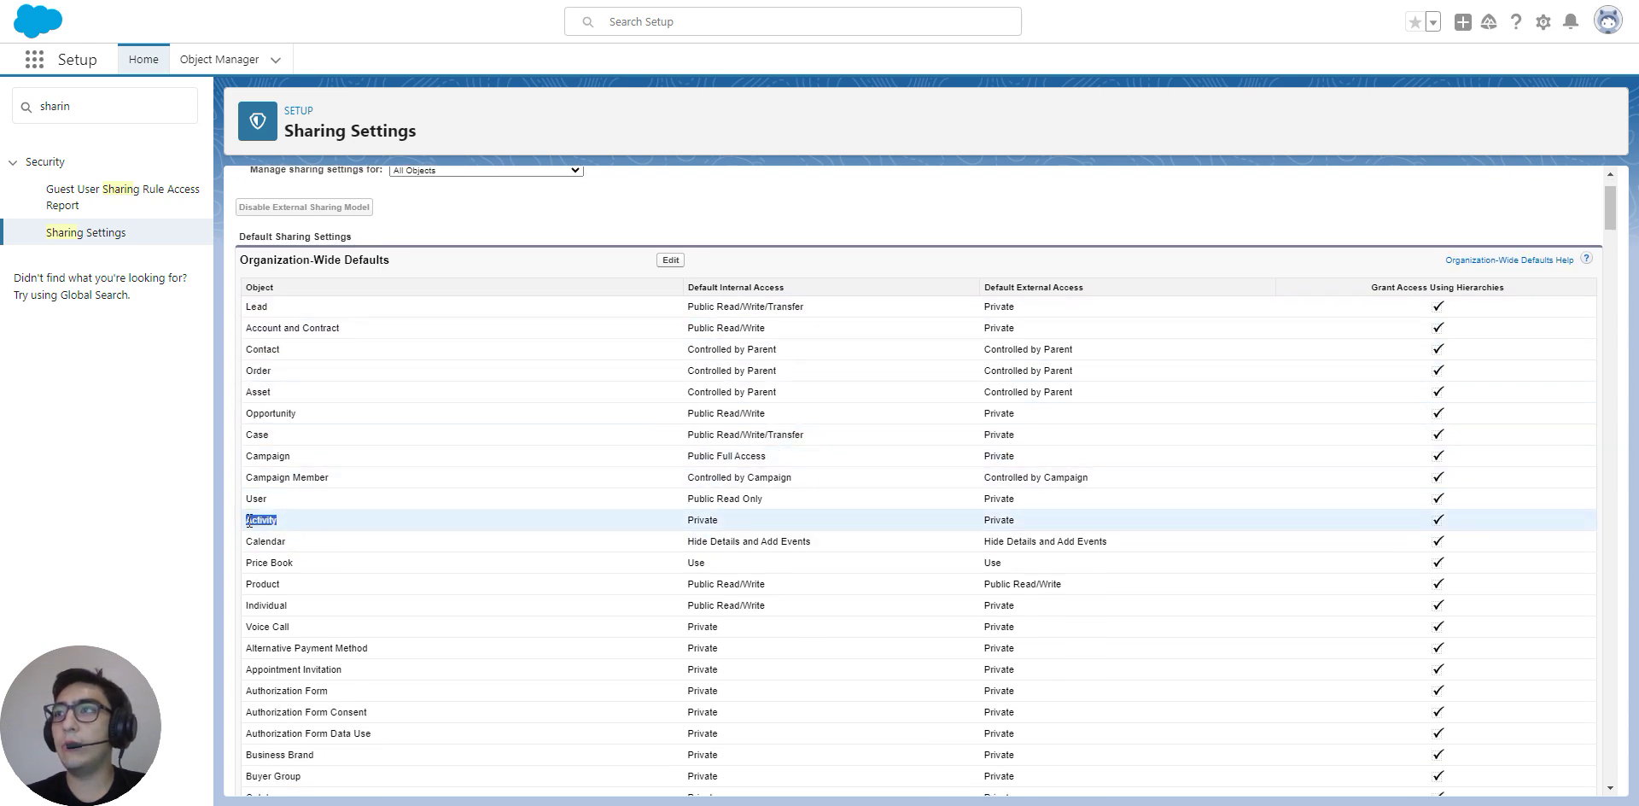
{"action": "left_click_drag", "start_coordinate": [688, 522], "coordinate": [736, 521]}
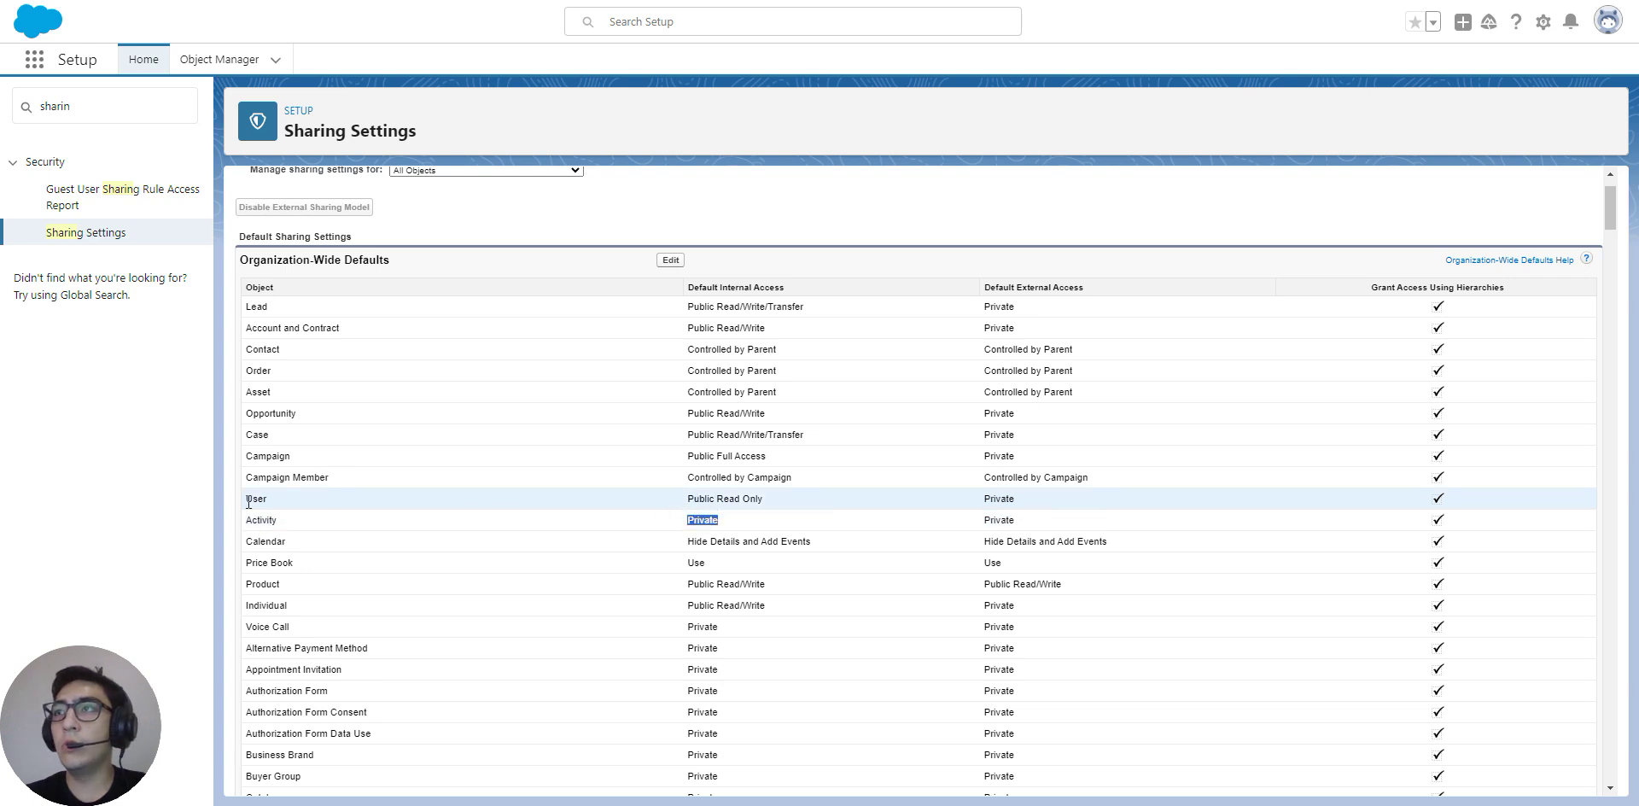
{"action": "left_click_drag", "start_coordinate": [247, 499], "coordinate": [275, 504]}
{"action": "left_click_drag", "start_coordinate": [688, 499], "coordinate": [765, 506]}
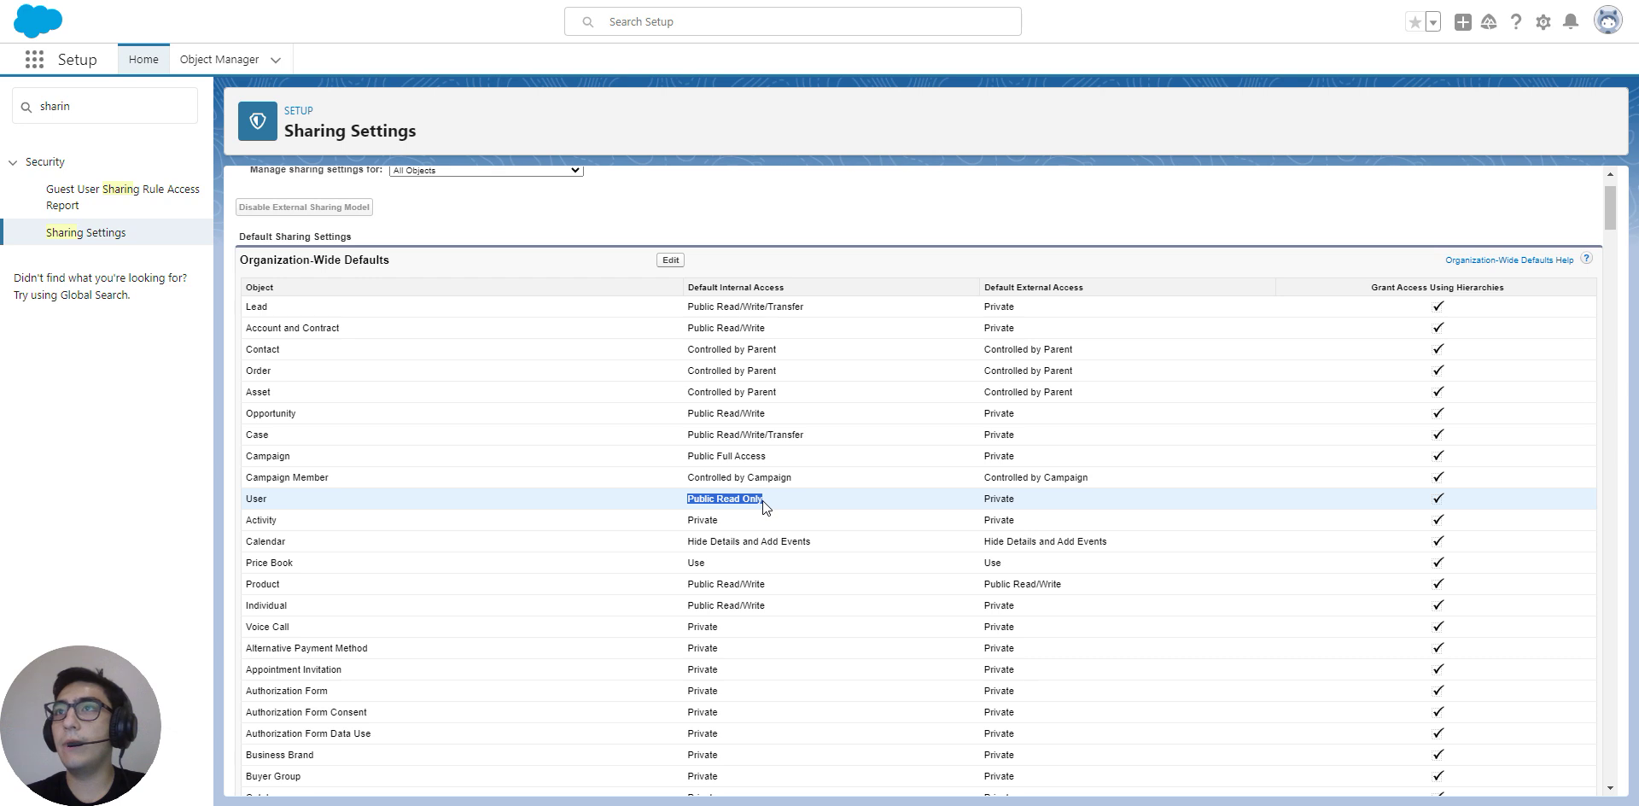
{"action": "left_click_drag", "start_coordinate": [253, 456], "coordinate": [279, 457]}
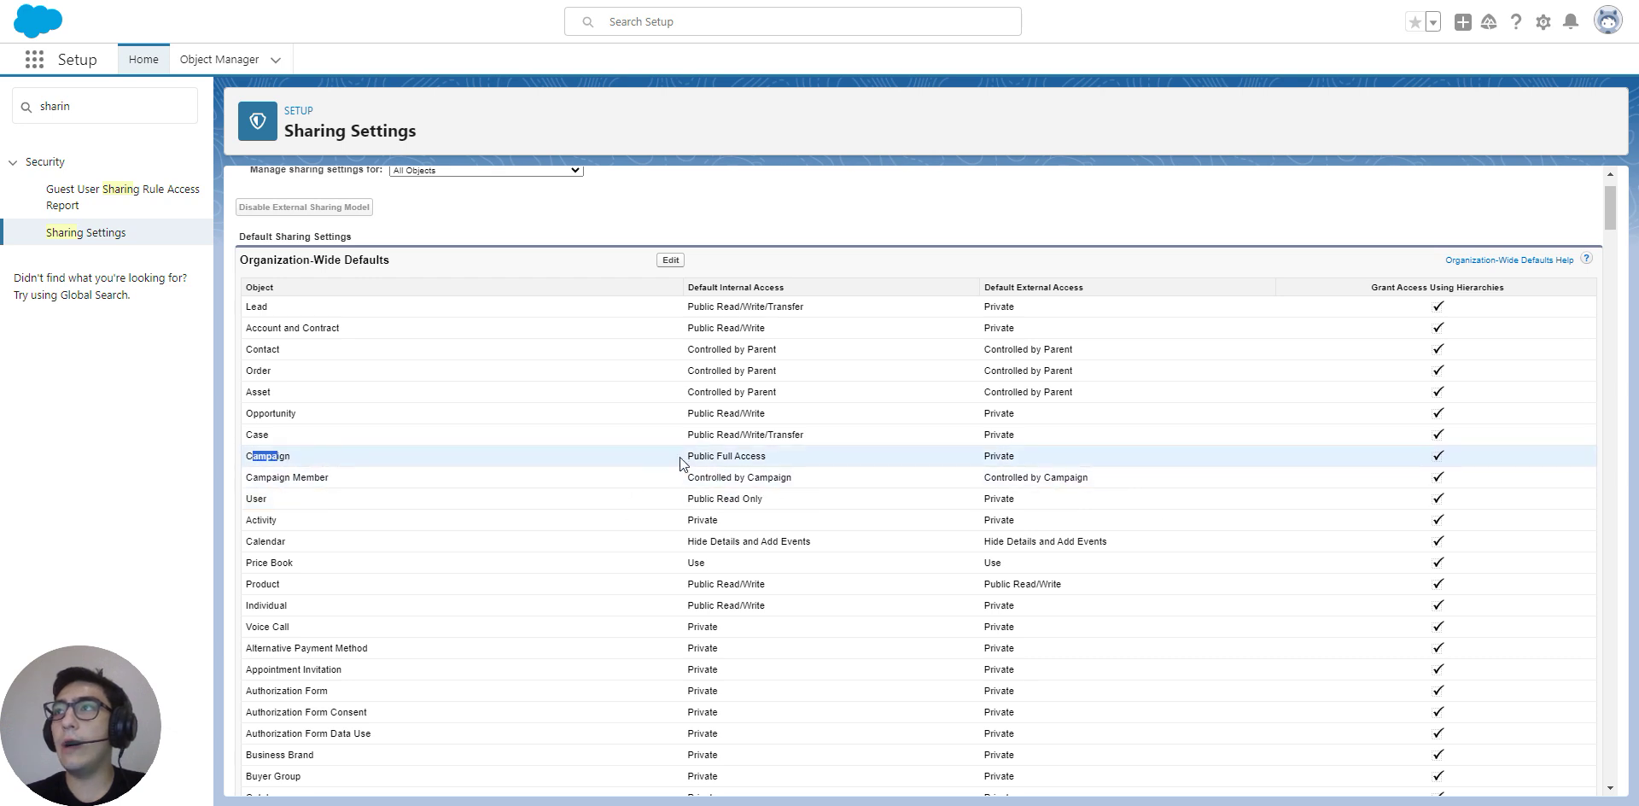
{"action": "left_click_drag", "start_coordinate": [682, 461], "coordinate": [780, 466]}
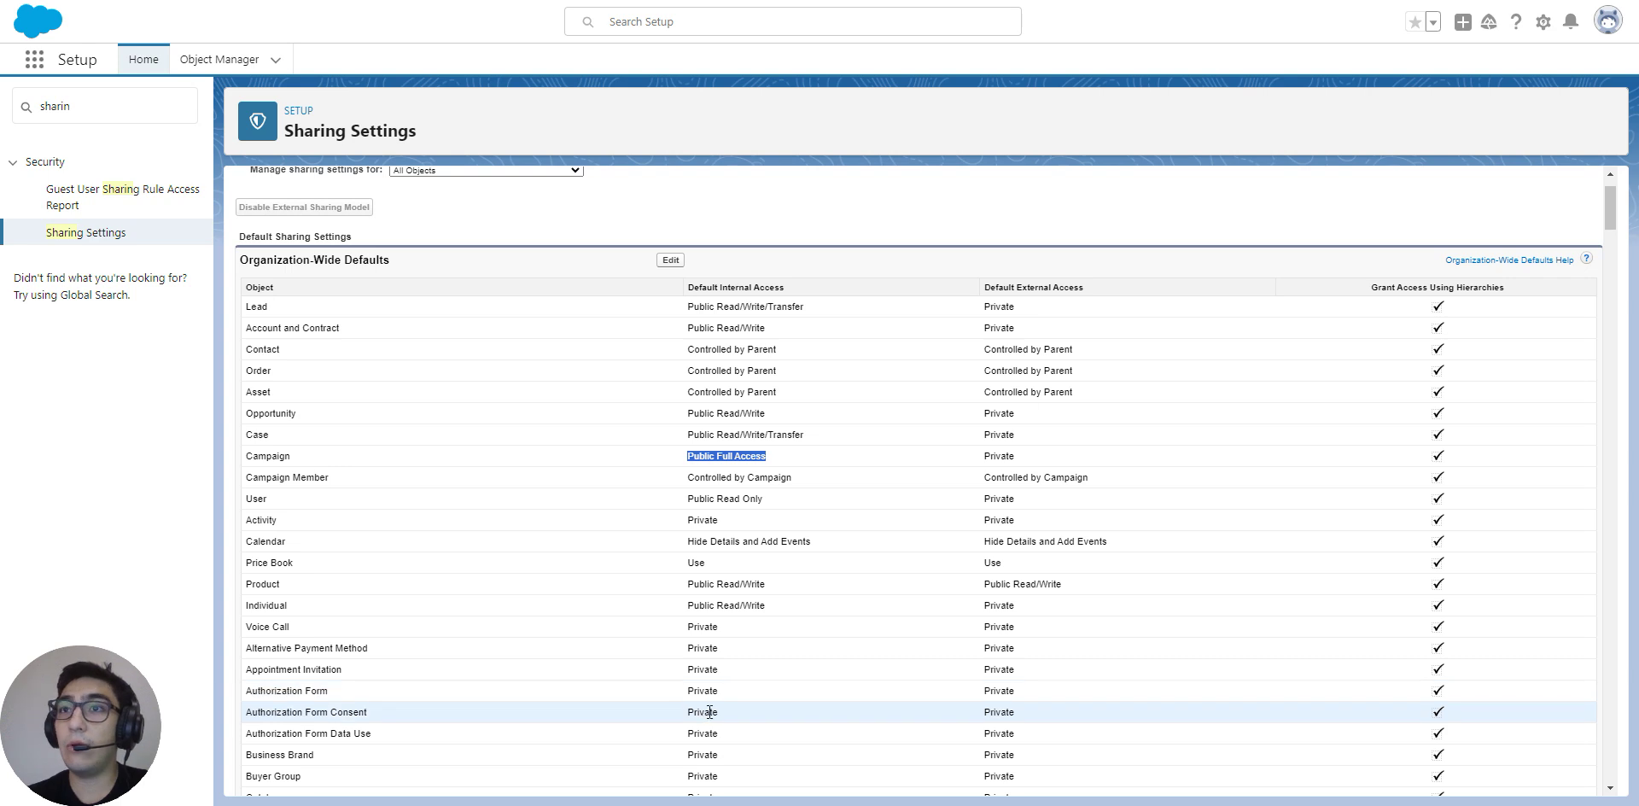
{"action": "scroll", "coordinate": [704, 714], "scroll_direction": "down", "scroll_amount": 1}
{"action": "scroll", "coordinate": [707, 690], "scroll_direction": "up", "scroll_amount": 2}
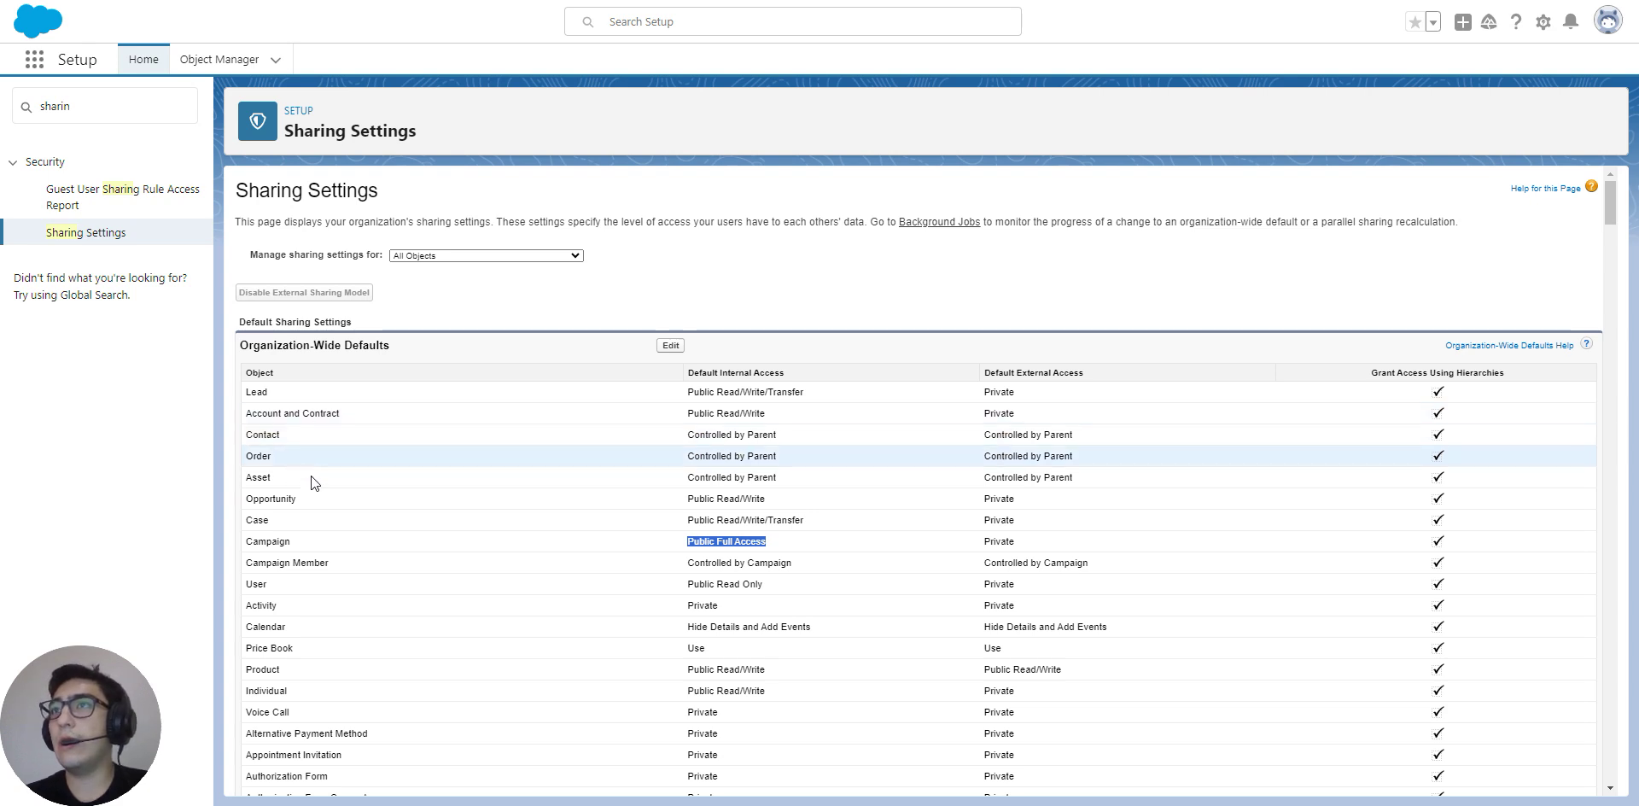
Step: Start a new rule under Lead Sharing Rules, below the Organization-Wide Defaults
{"action": "scroll", "coordinate": [359, 490], "scroll_direction": "down", "scroll_amount": 7}
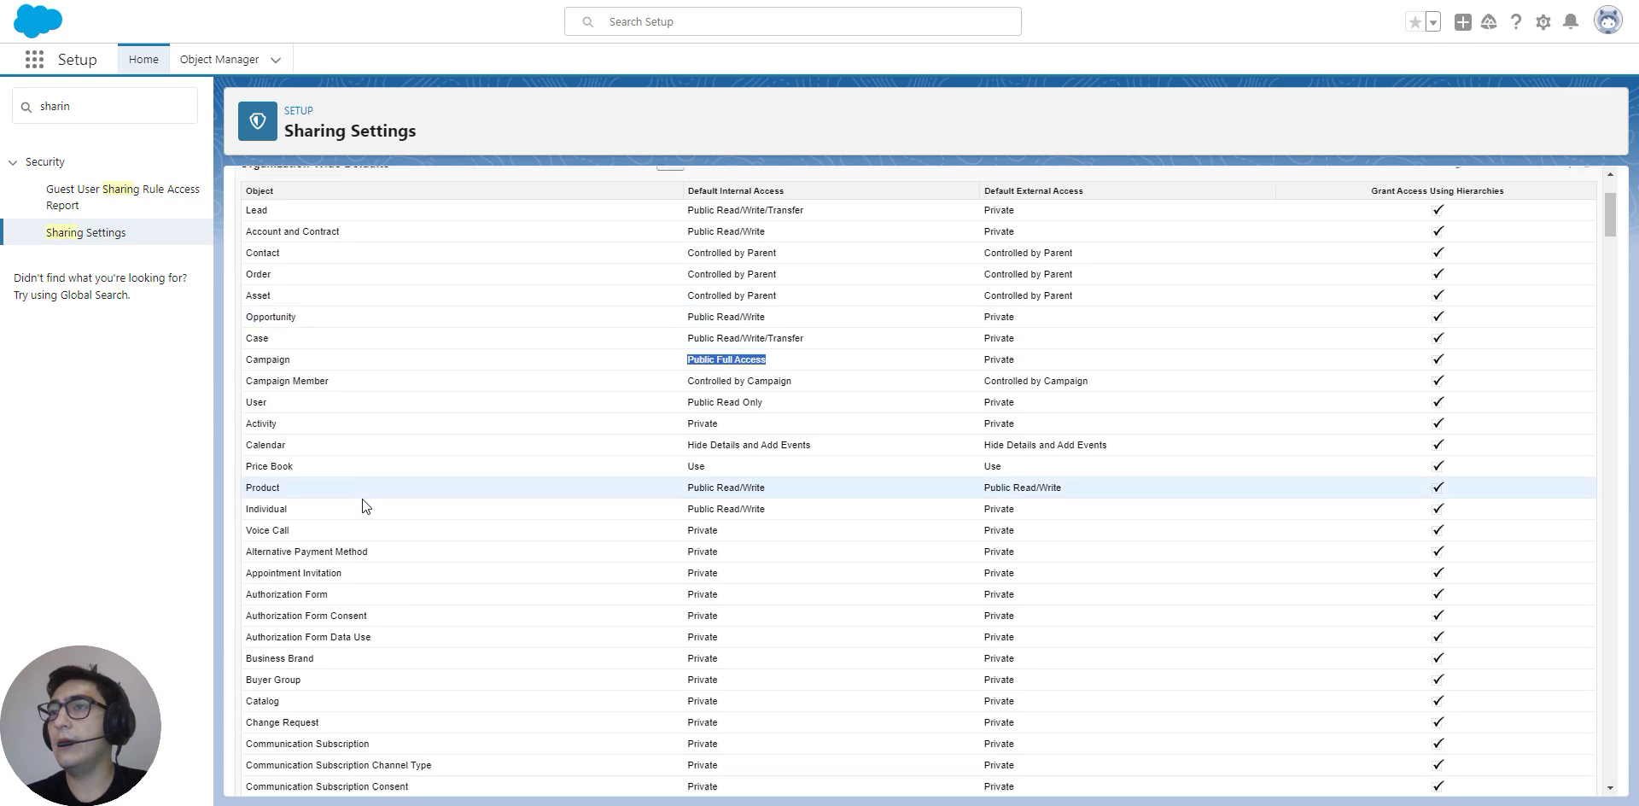
{"action": "scroll", "coordinate": [364, 501], "scroll_direction": "down", "scroll_amount": 15}
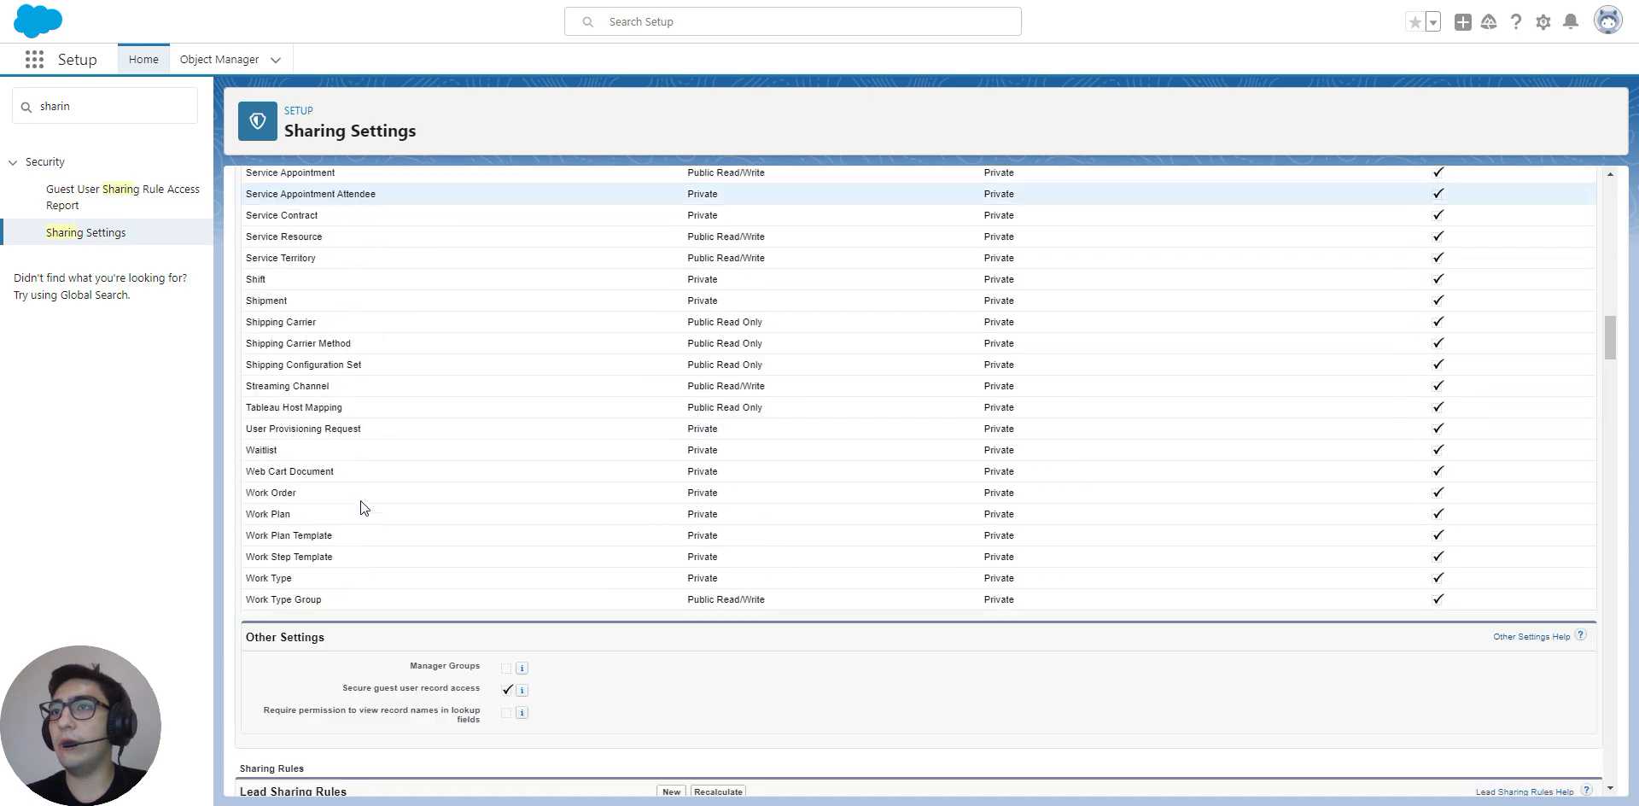
{"action": "scroll", "coordinate": [361, 502], "scroll_direction": "down", "scroll_amount": 4}
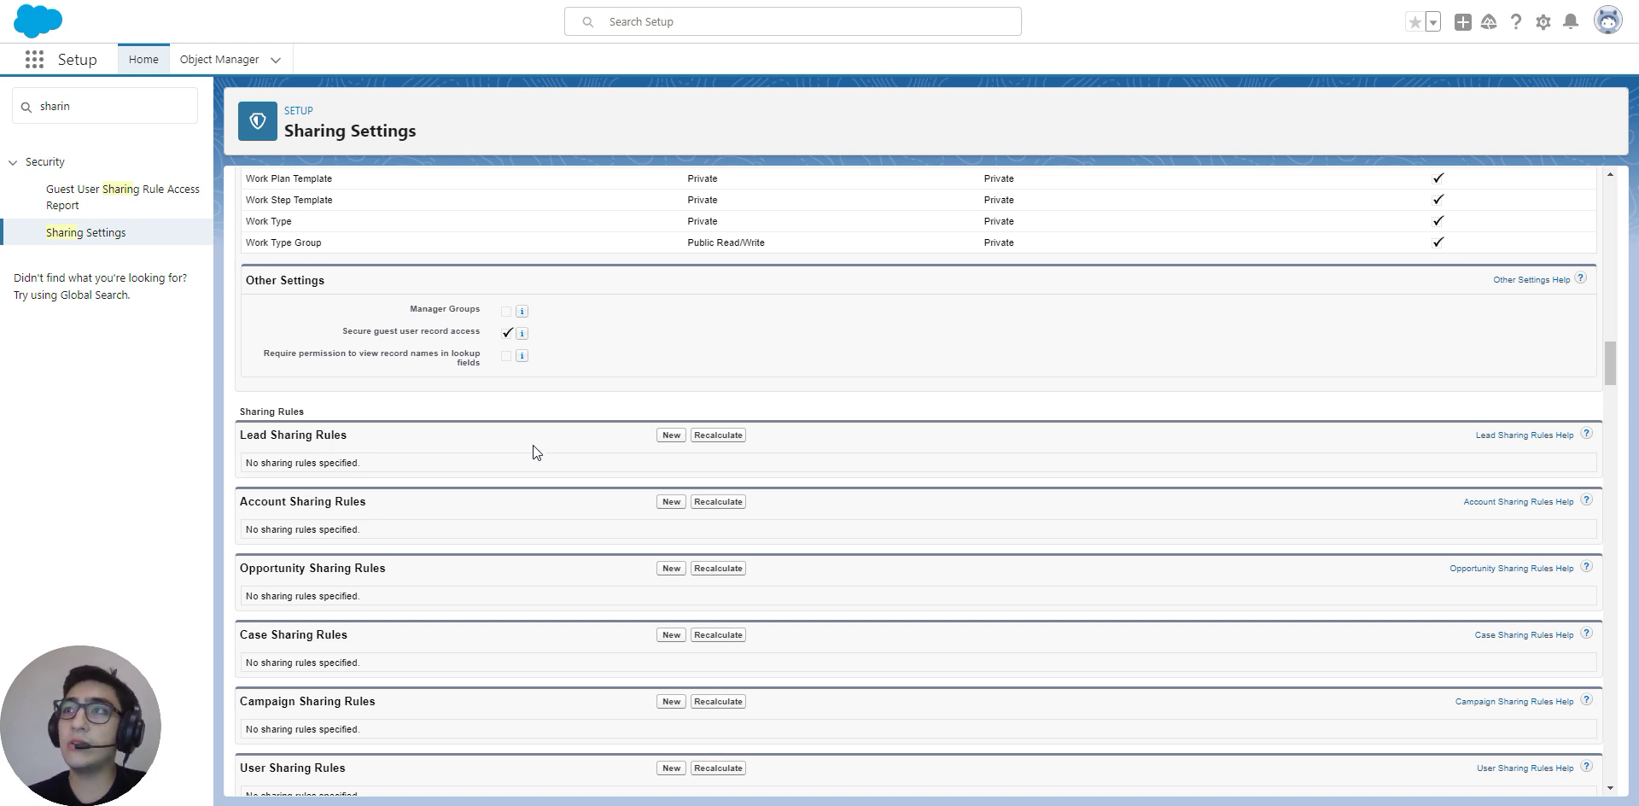
{"action": "left_click", "coordinate": [674, 435]}
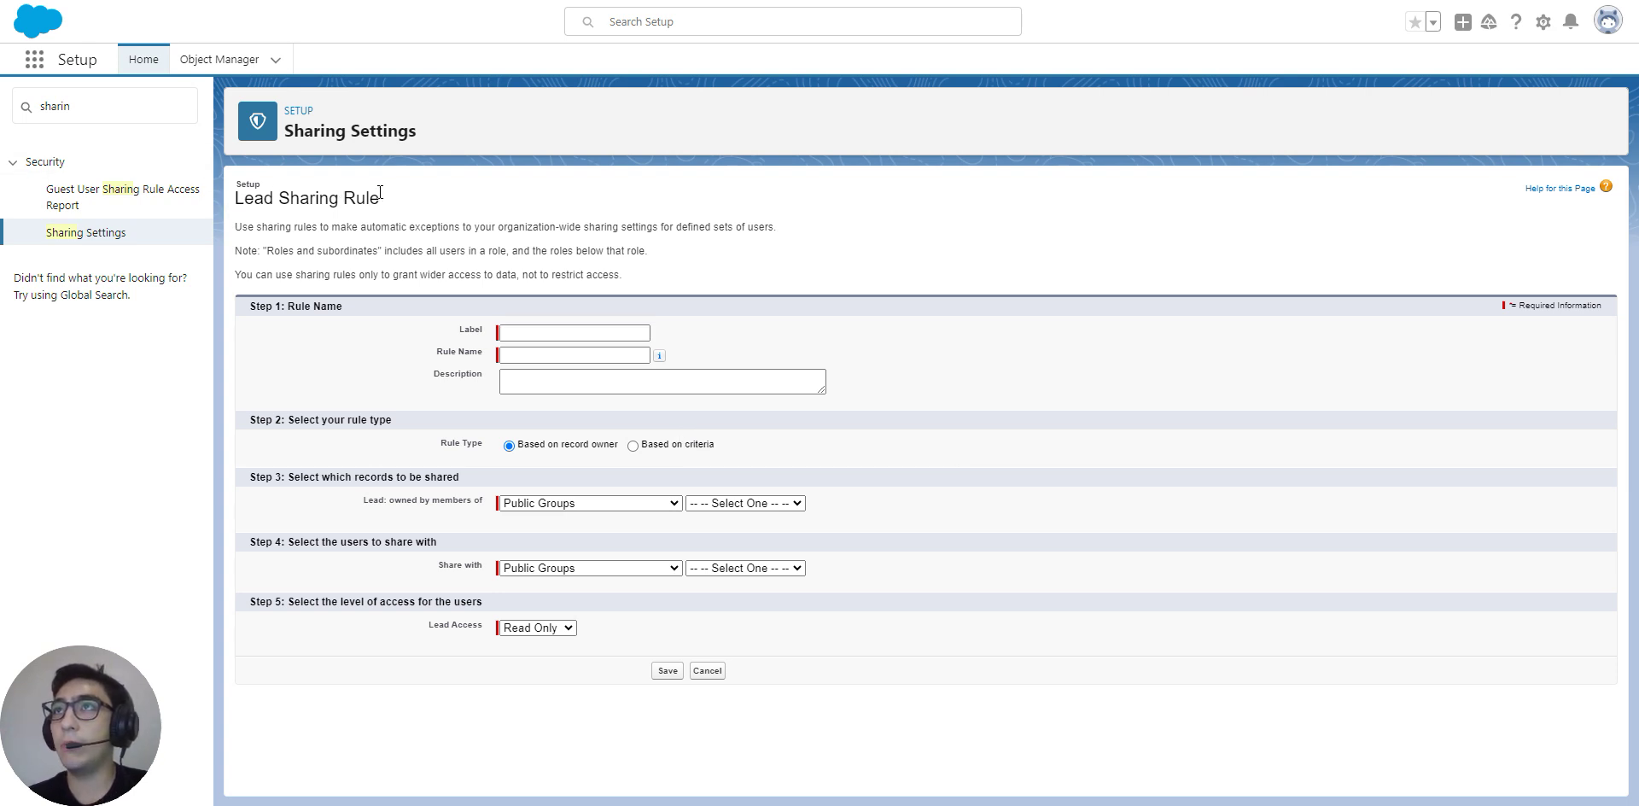
Step: Examine the Lead Sharing Rule form, previewing the criteria-based rule type before returning to Based on record owner
{"action": "left_click_drag", "start_coordinate": [381, 198], "coordinate": [245, 198]}
{"action": "double_click", "coordinate": [245, 198]}
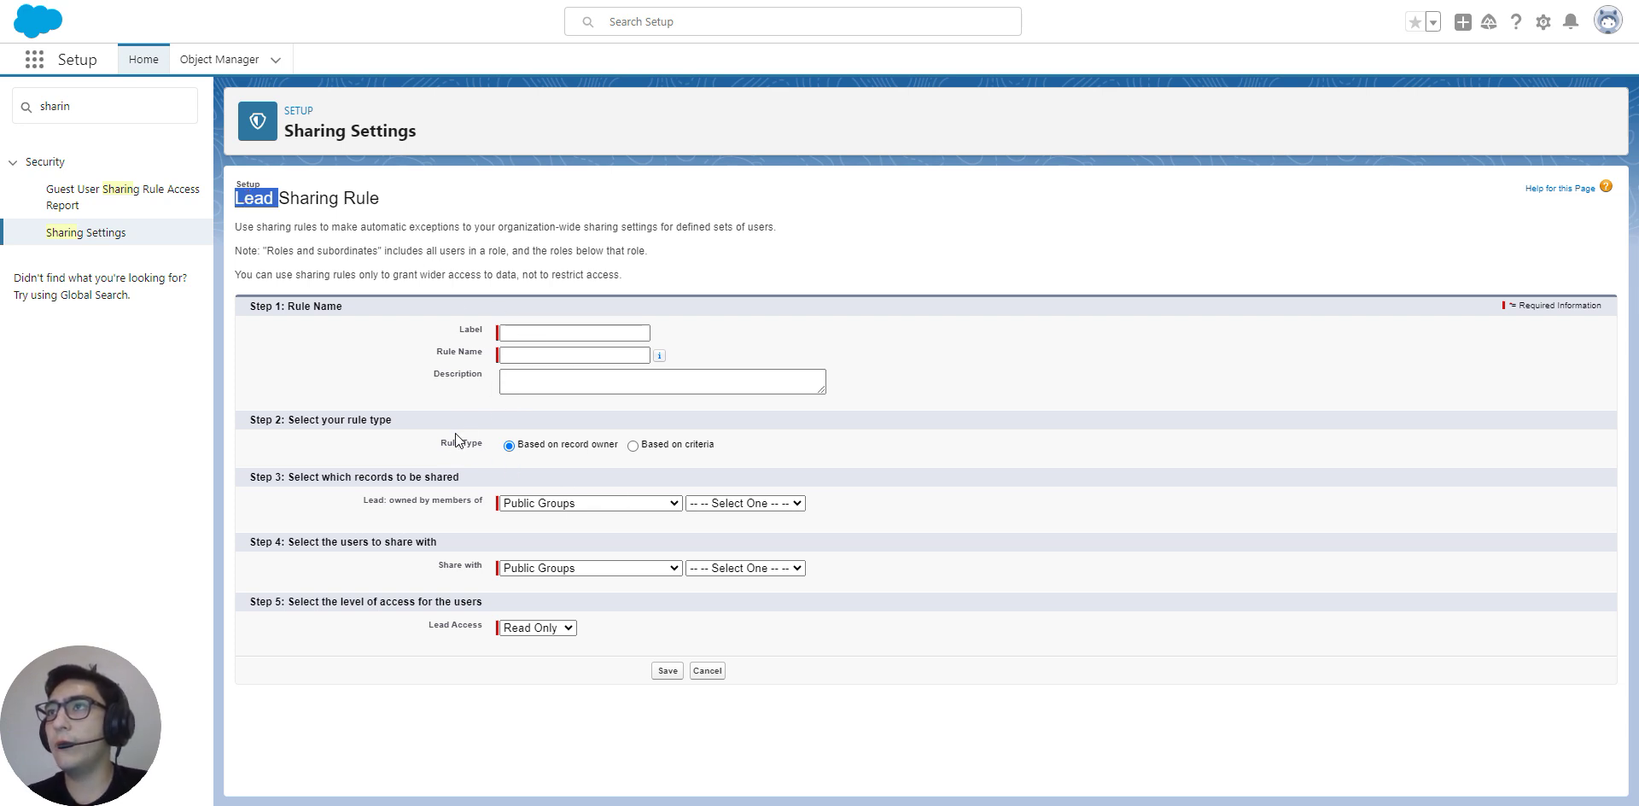
{"action": "left_click_drag", "start_coordinate": [440, 442], "coordinate": [485, 443]}
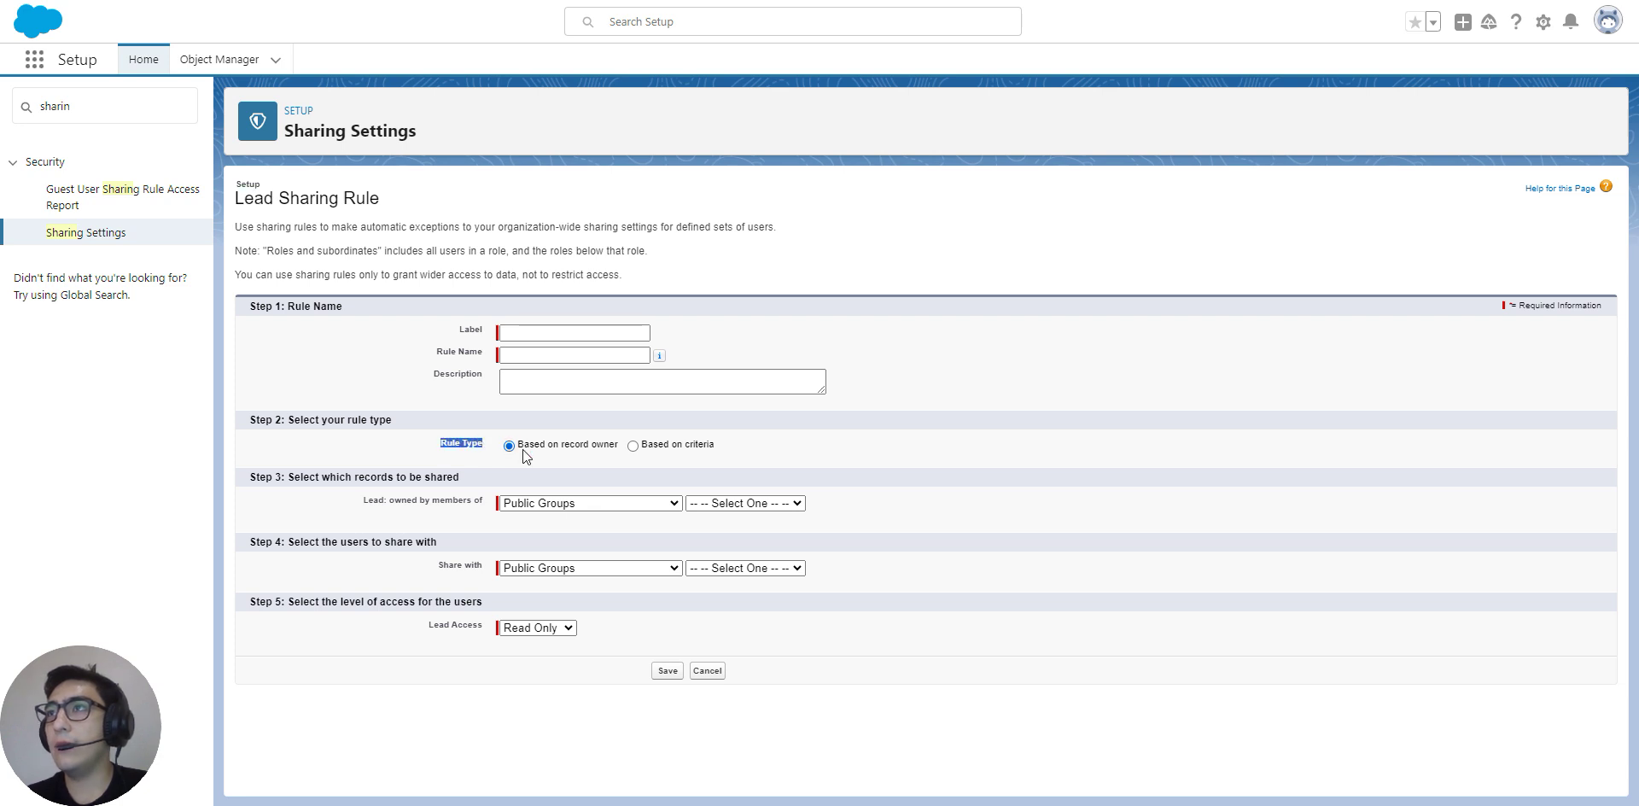
{"action": "left_click", "coordinate": [636, 448]}
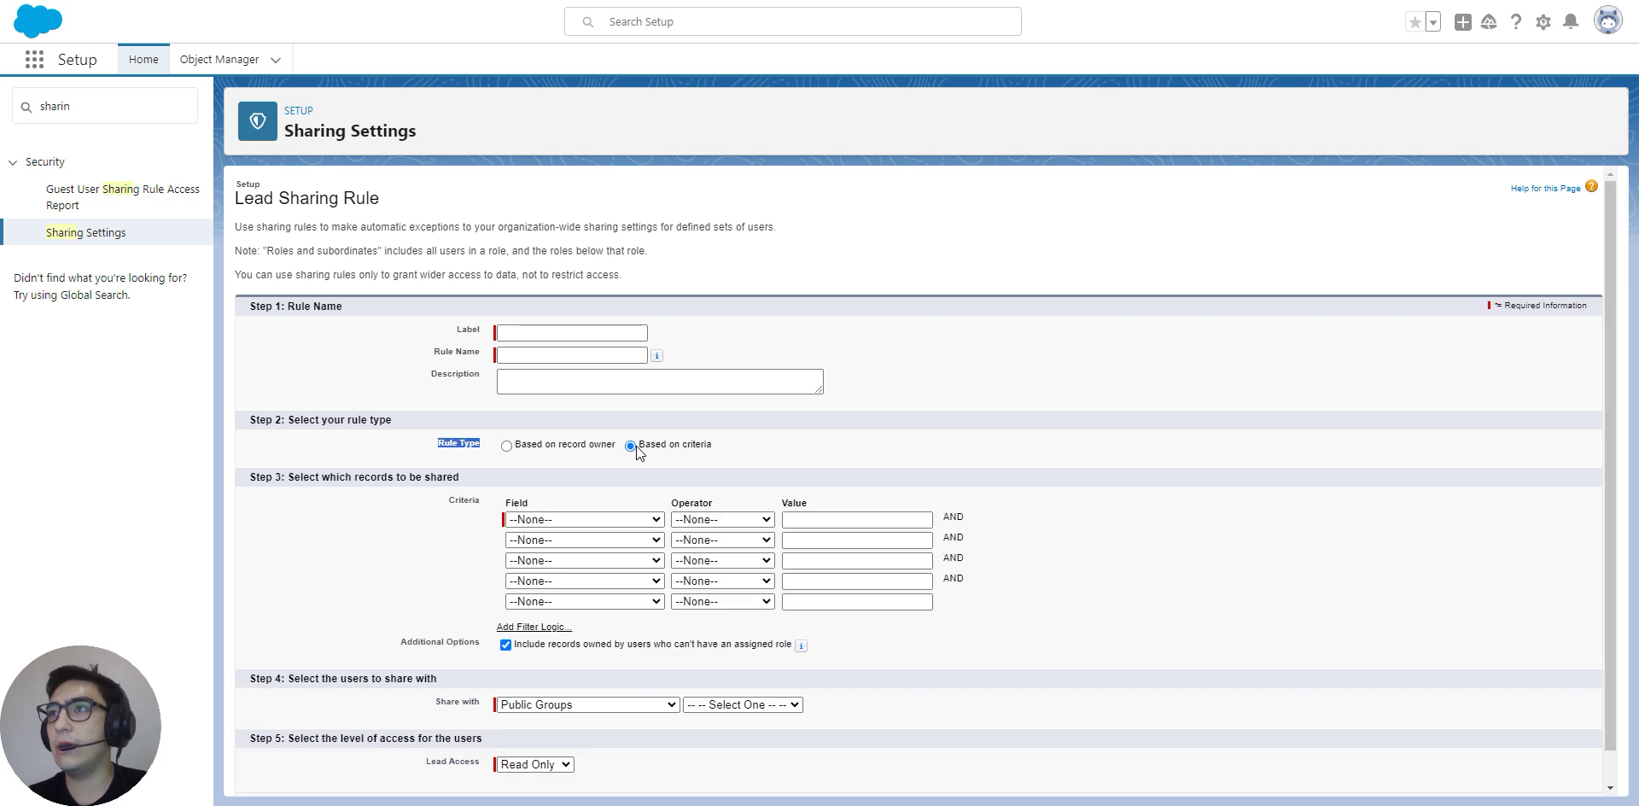
{"action": "left_click", "coordinate": [509, 445]}
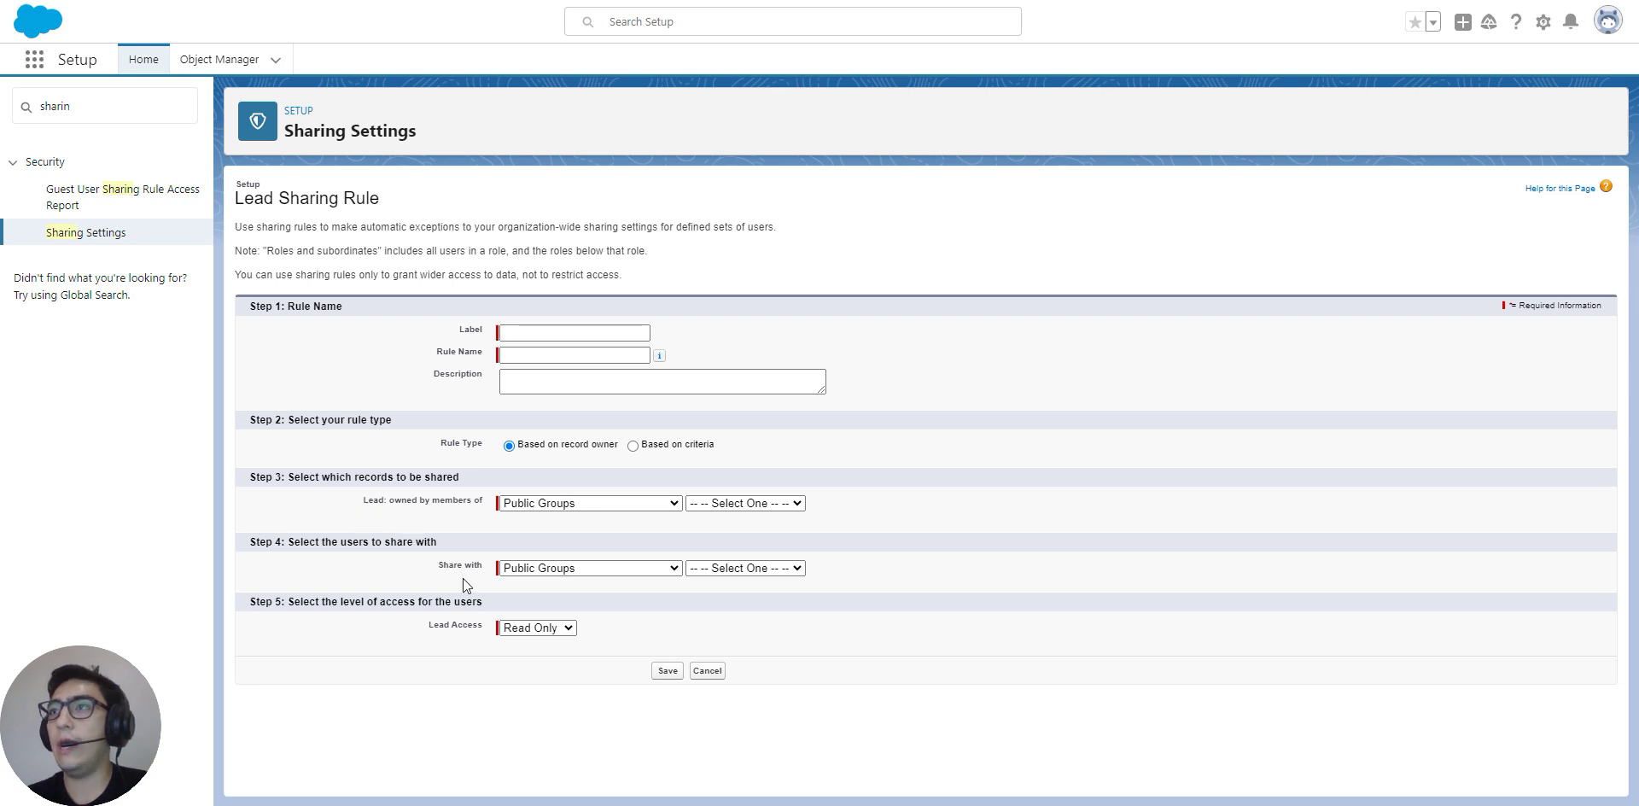
Step: Examine the Share with options of the lead sharing rule, including the available groups under Public Groups
{"action": "left_click", "coordinate": [542, 569]}
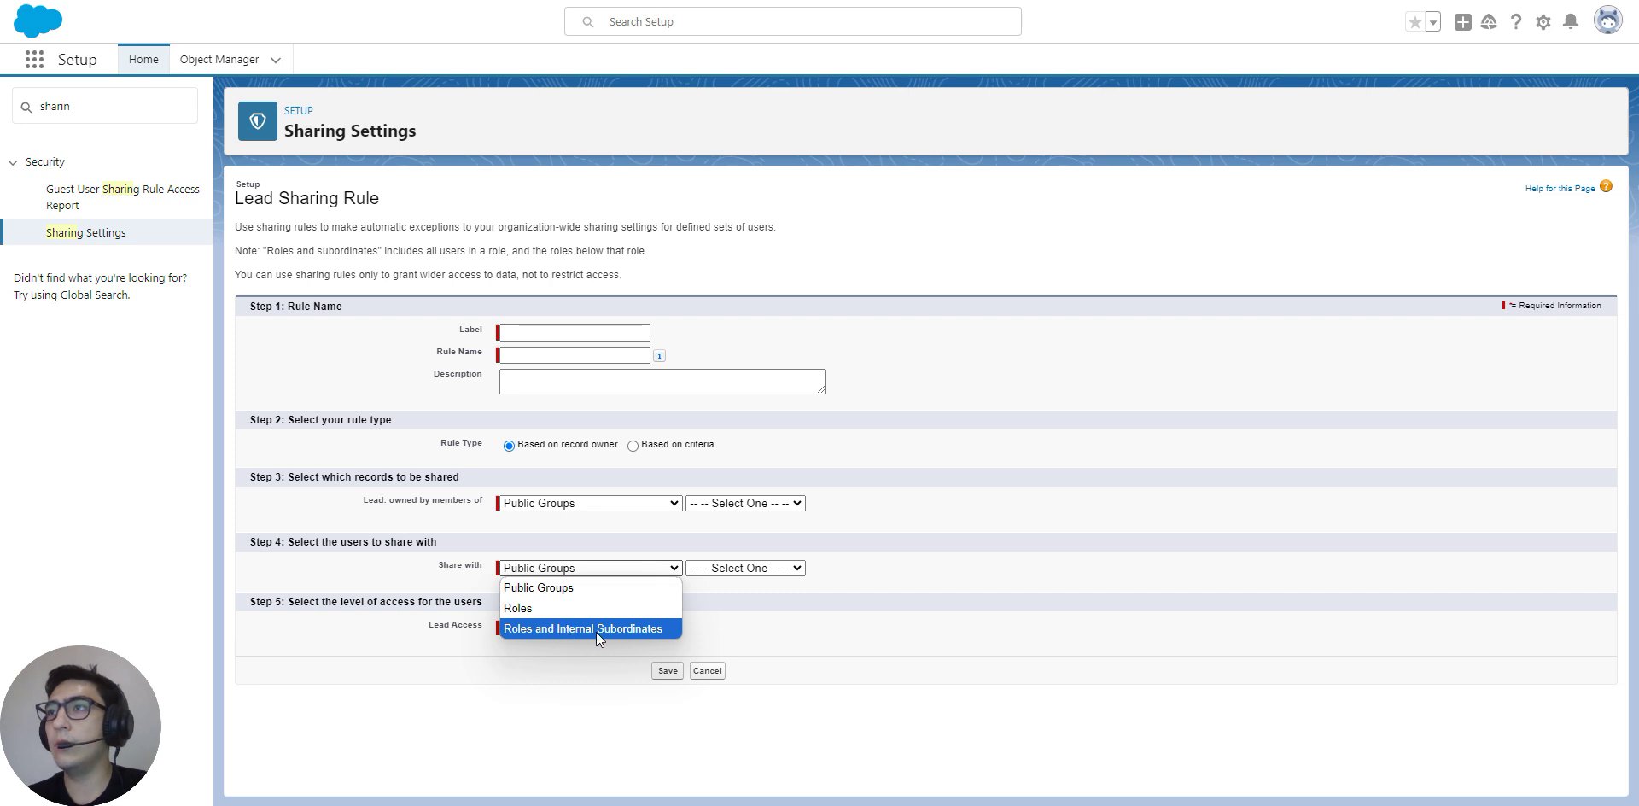
{"action": "left_click", "coordinate": [639, 588]}
{"action": "left_click", "coordinate": [714, 567]}
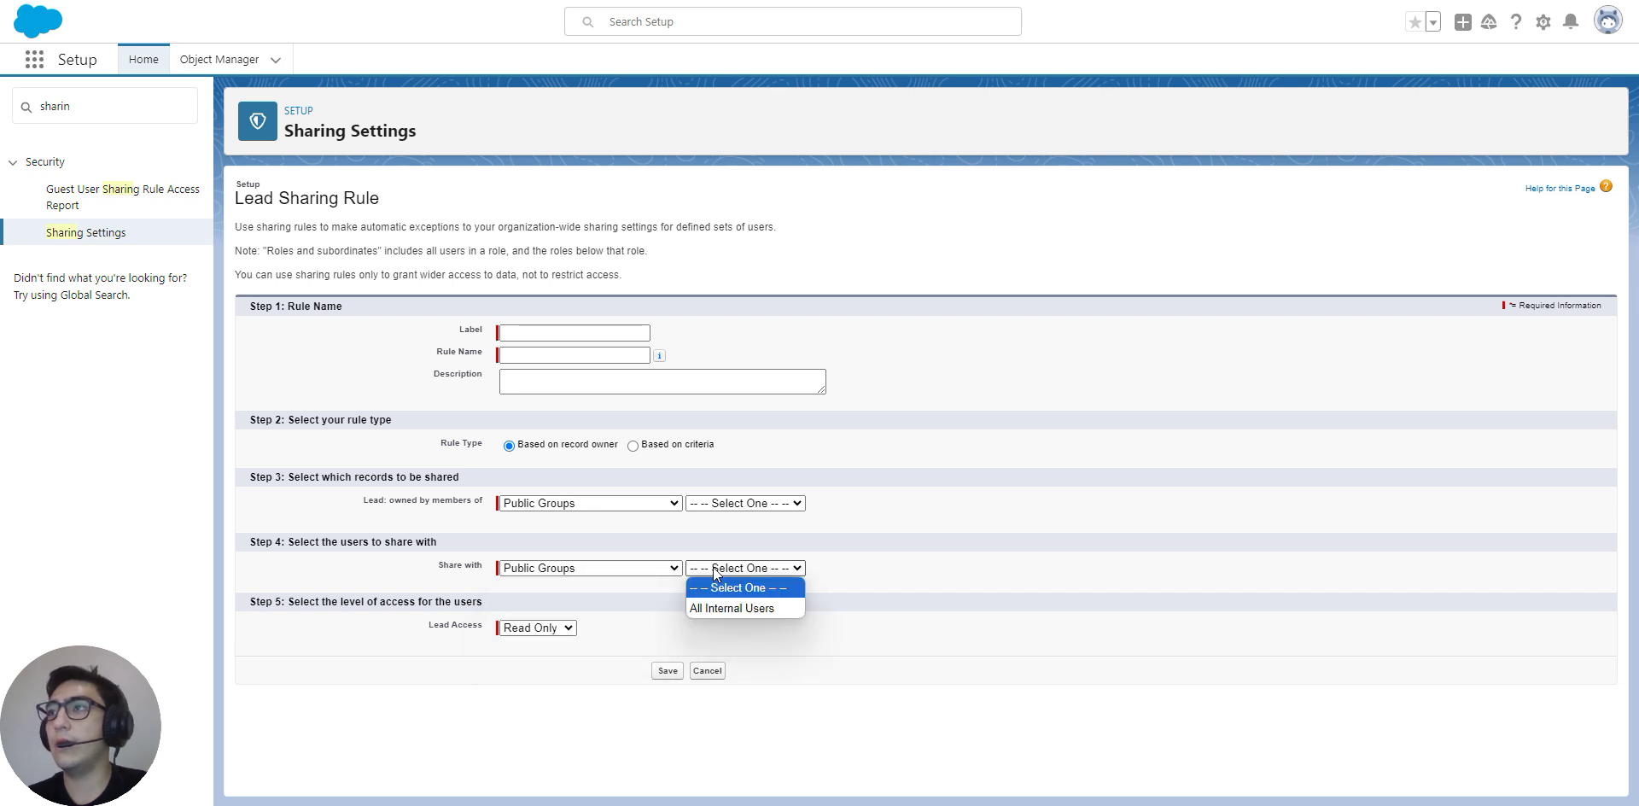
{"action": "left_click", "coordinate": [714, 567]}
{"action": "left_click", "coordinate": [700, 568]}
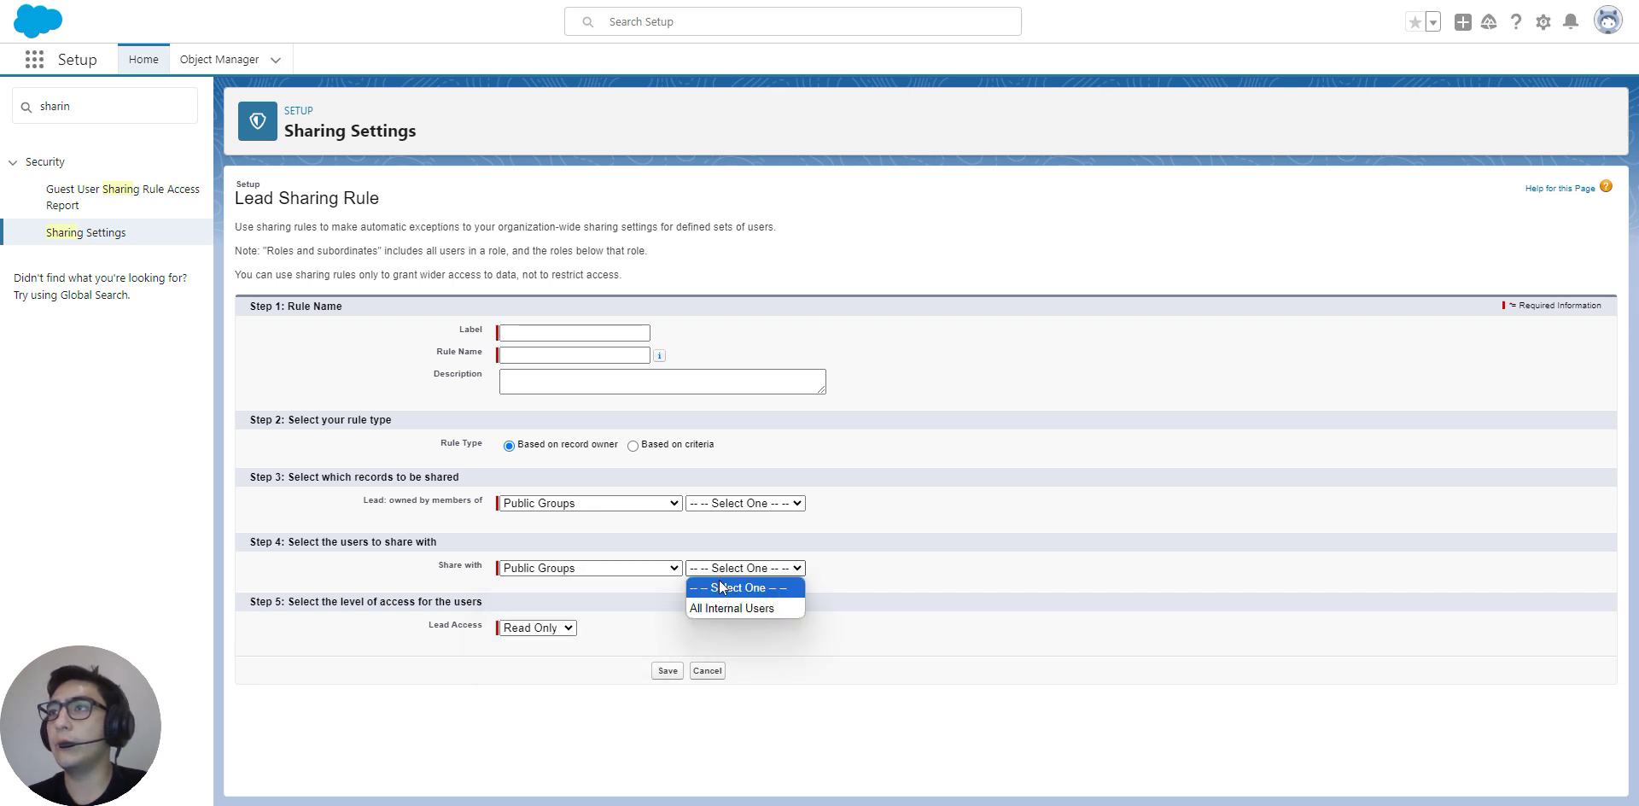
{"action": "left_click", "coordinate": [719, 587]}
Step: Review the lead owner group options and the Lead Access levels, and leave the sharing rule form without saving
{"action": "left_click", "coordinate": [613, 505]}
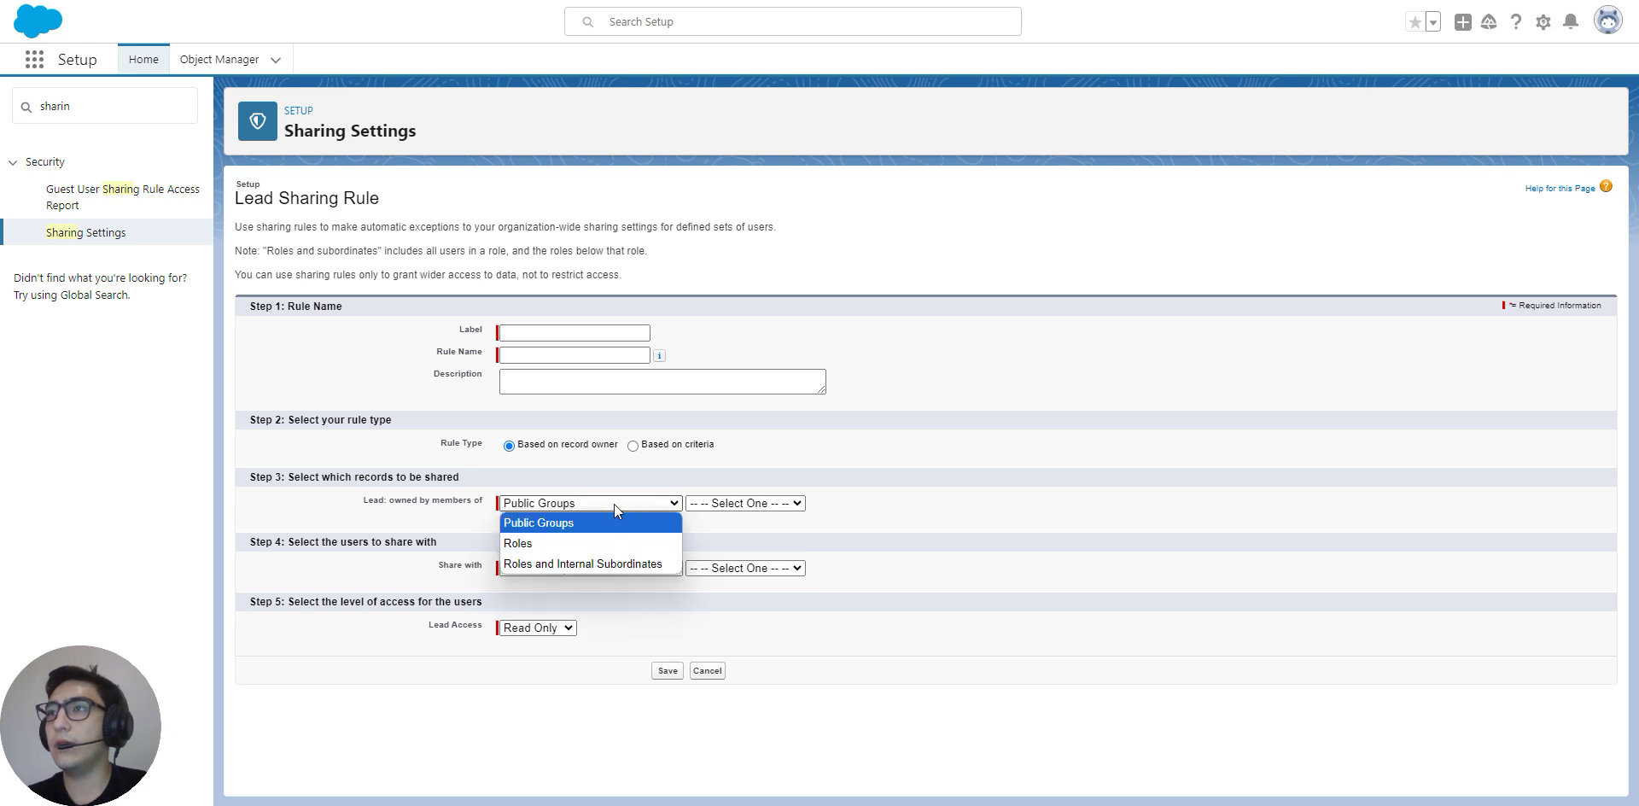
{"action": "left_click", "coordinate": [613, 504]}
{"action": "left_click", "coordinate": [714, 502]}
{"action": "left_click", "coordinate": [714, 502]}
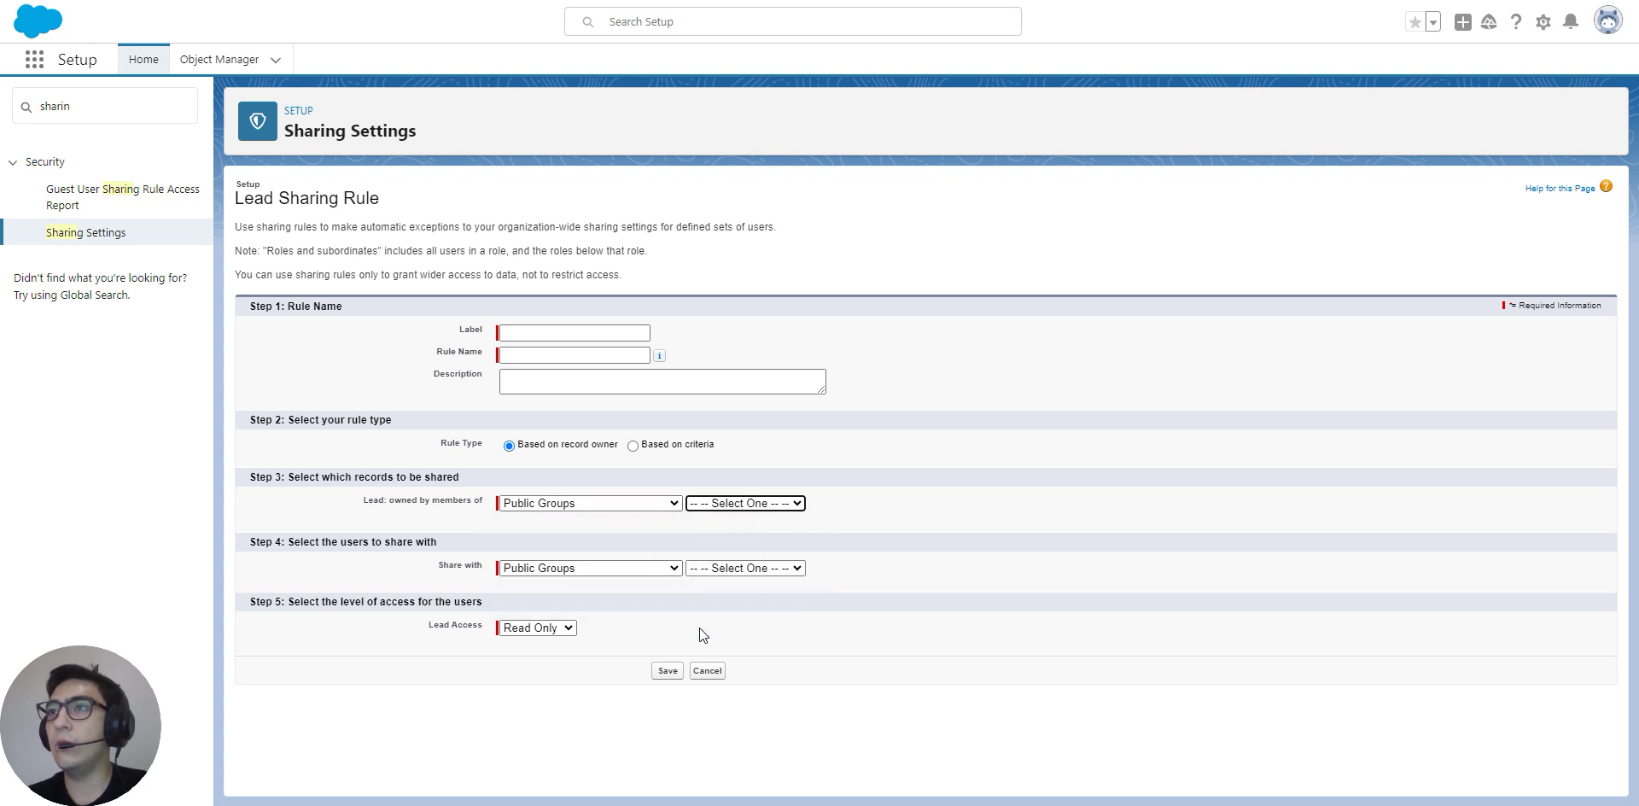
{"action": "left_click", "coordinate": [568, 627]}
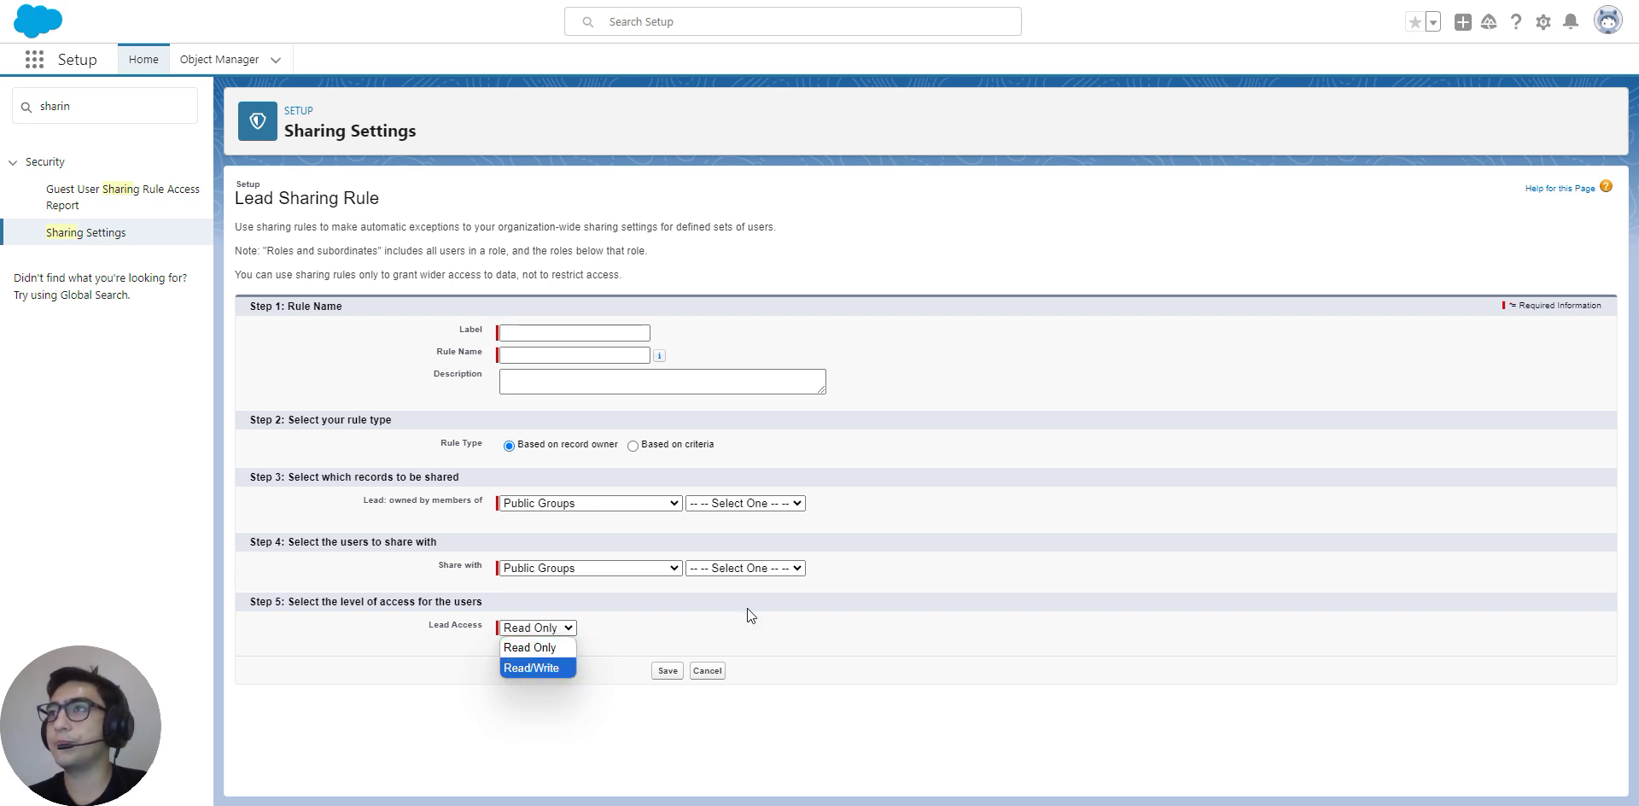
{"action": "left_click", "coordinate": [710, 671]}
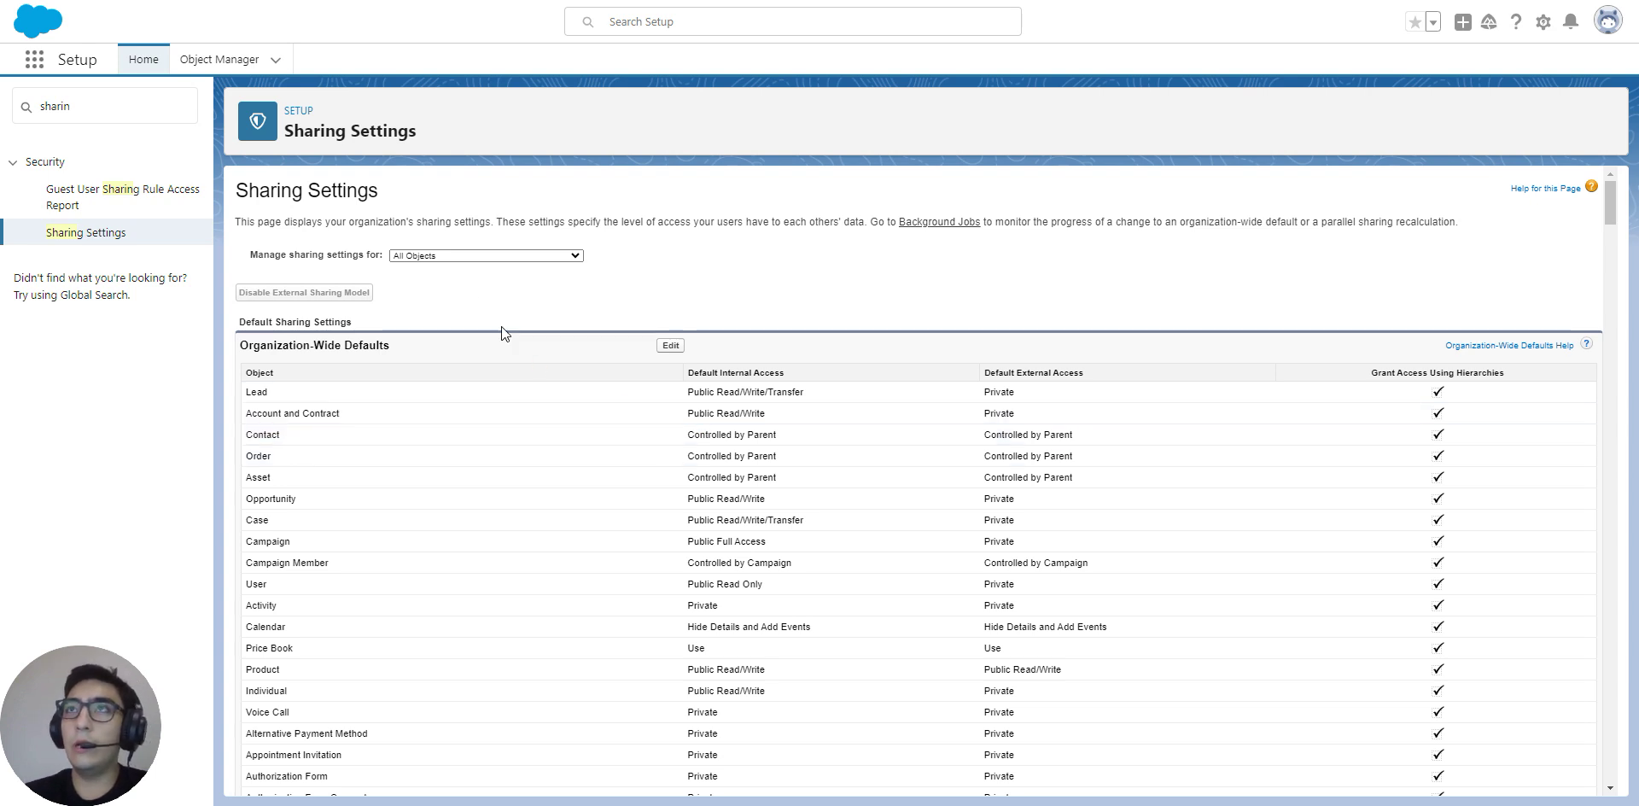
Step: Search Setup for "role" and open the Roles page under Users
{"action": "double_click", "coordinate": [135, 107]}
{"action": "type", "text": "role"}
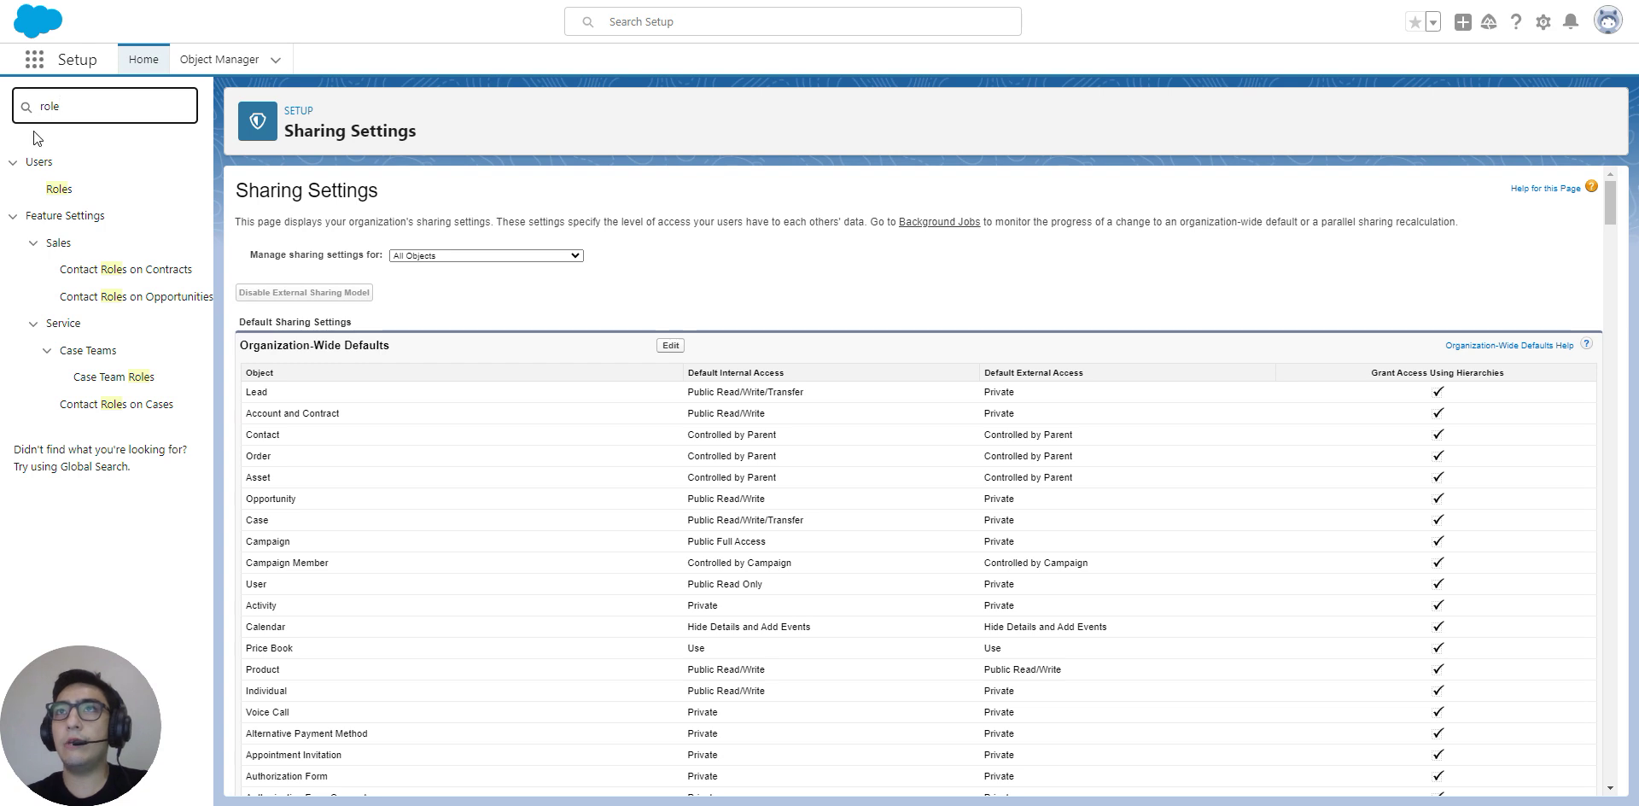
{"action": "left_click", "coordinate": [62, 195]}
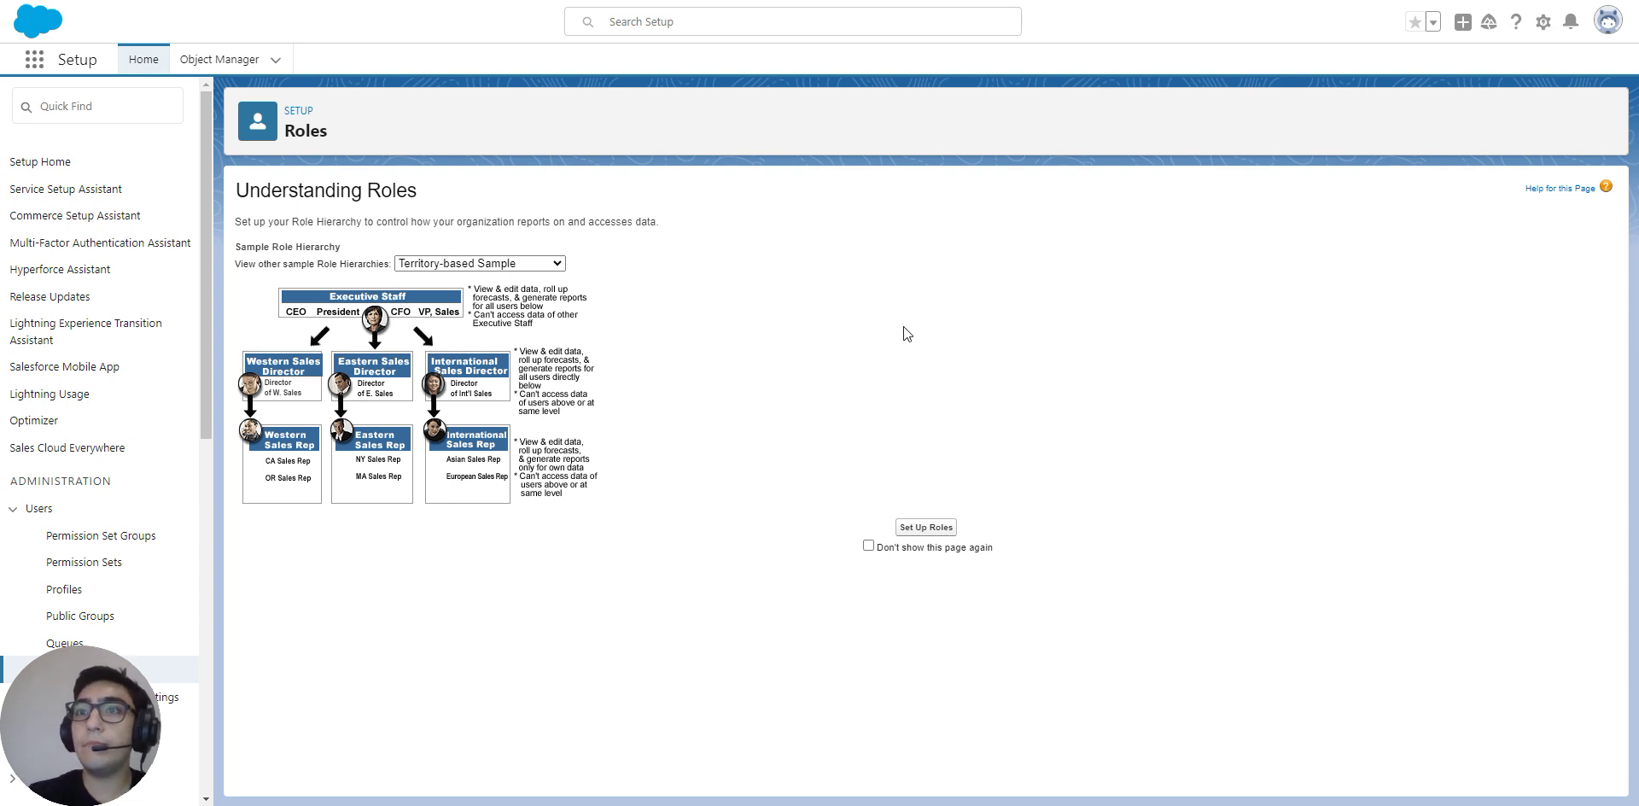
Step: Open the logged-in user's personal settings and look through the Personal Information page
{"action": "left_click", "coordinate": [1604, 34]}
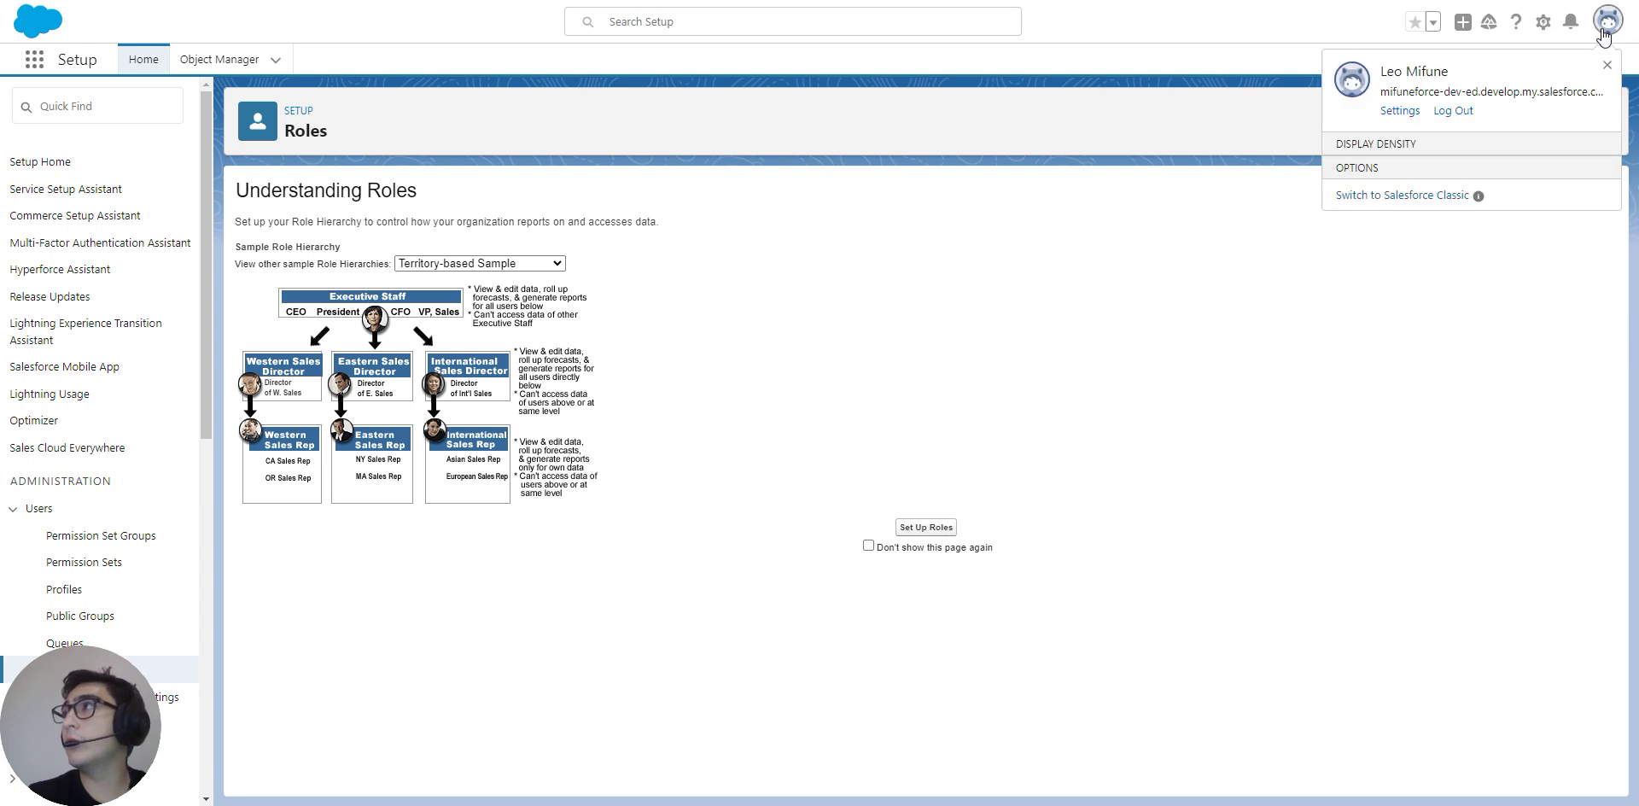
{"action": "left_click", "coordinate": [1407, 110]}
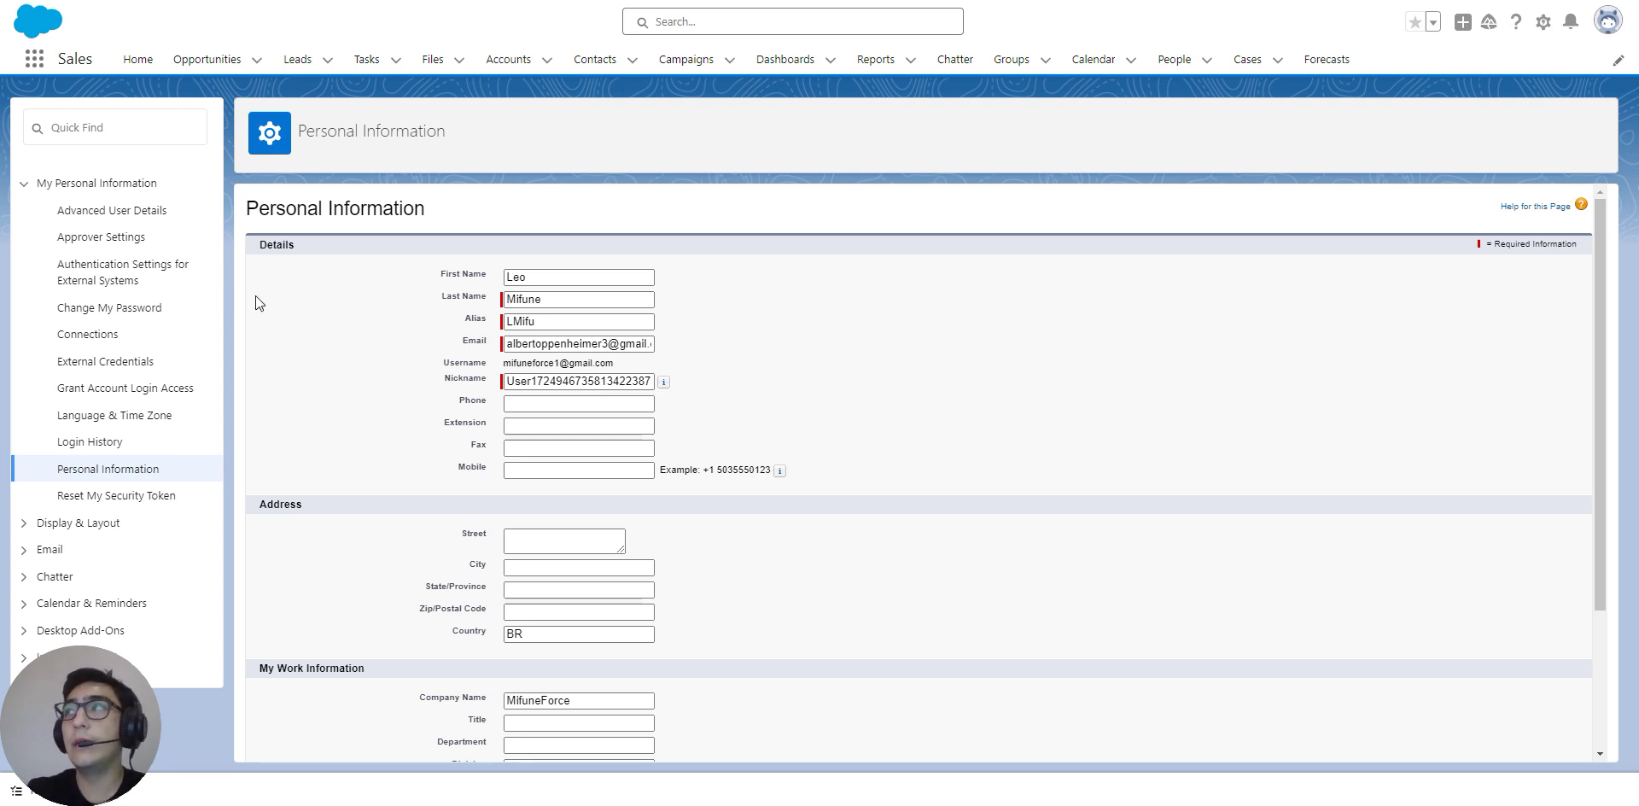
{"action": "left_click_drag", "start_coordinate": [1606, 296], "coordinate": [1576, 259]}
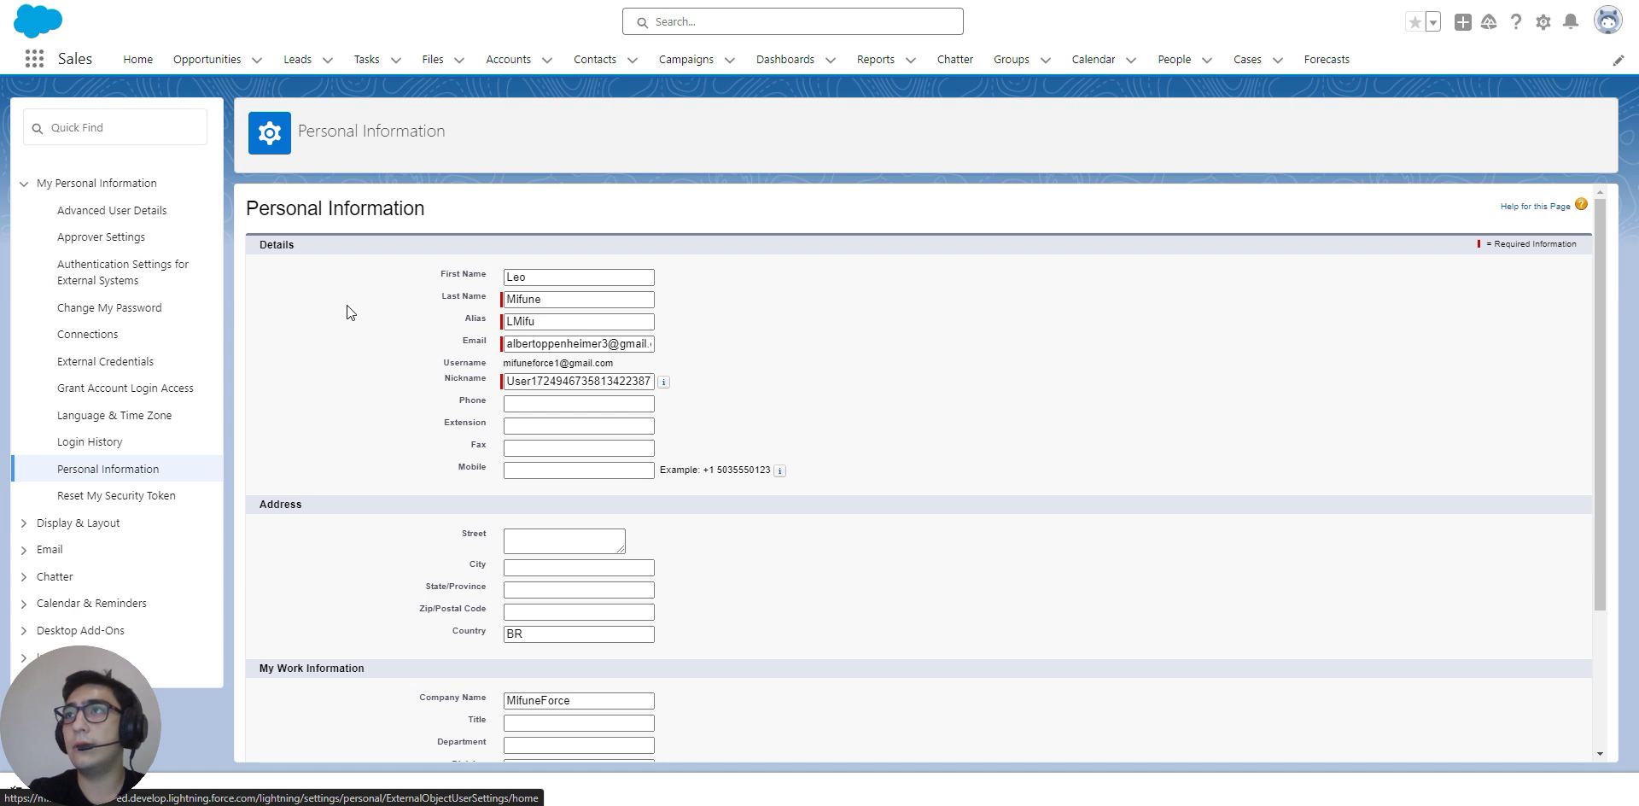
{"action": "scroll", "coordinate": [247, 315], "scroll_direction": "down", "scroll_amount": 1}
{"action": "scroll", "coordinate": [246, 315], "scroll_direction": "down", "scroll_amount": 2}
{"action": "scroll", "coordinate": [246, 314], "scroll_direction": "up", "scroll_amount": 3}
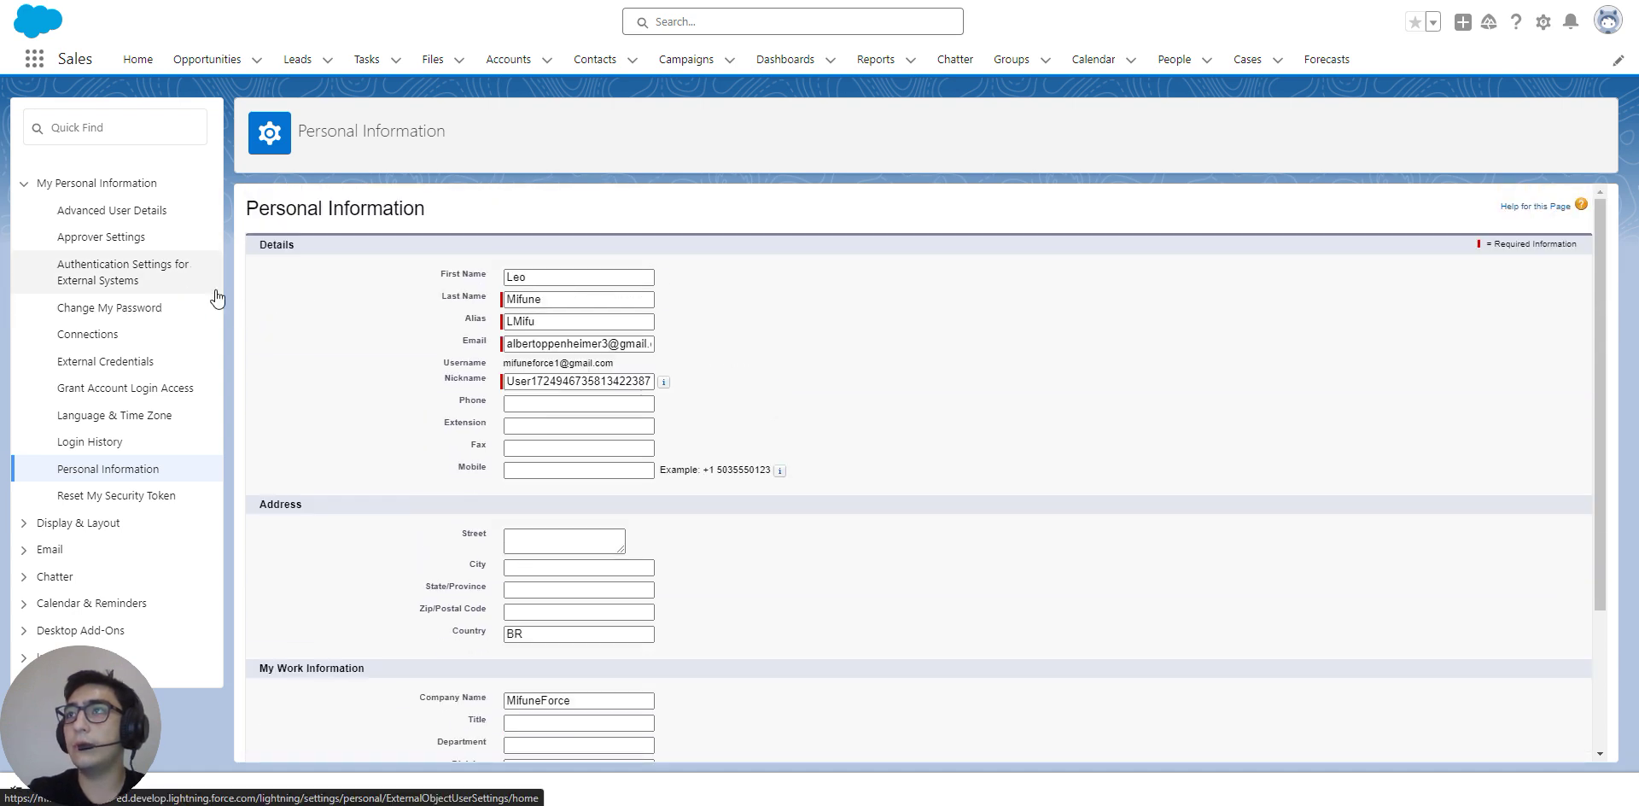
Step: Edit the logged-in user's Advanced User Details to assign the CEO role, and save the record
{"action": "left_click", "coordinate": [121, 214]}
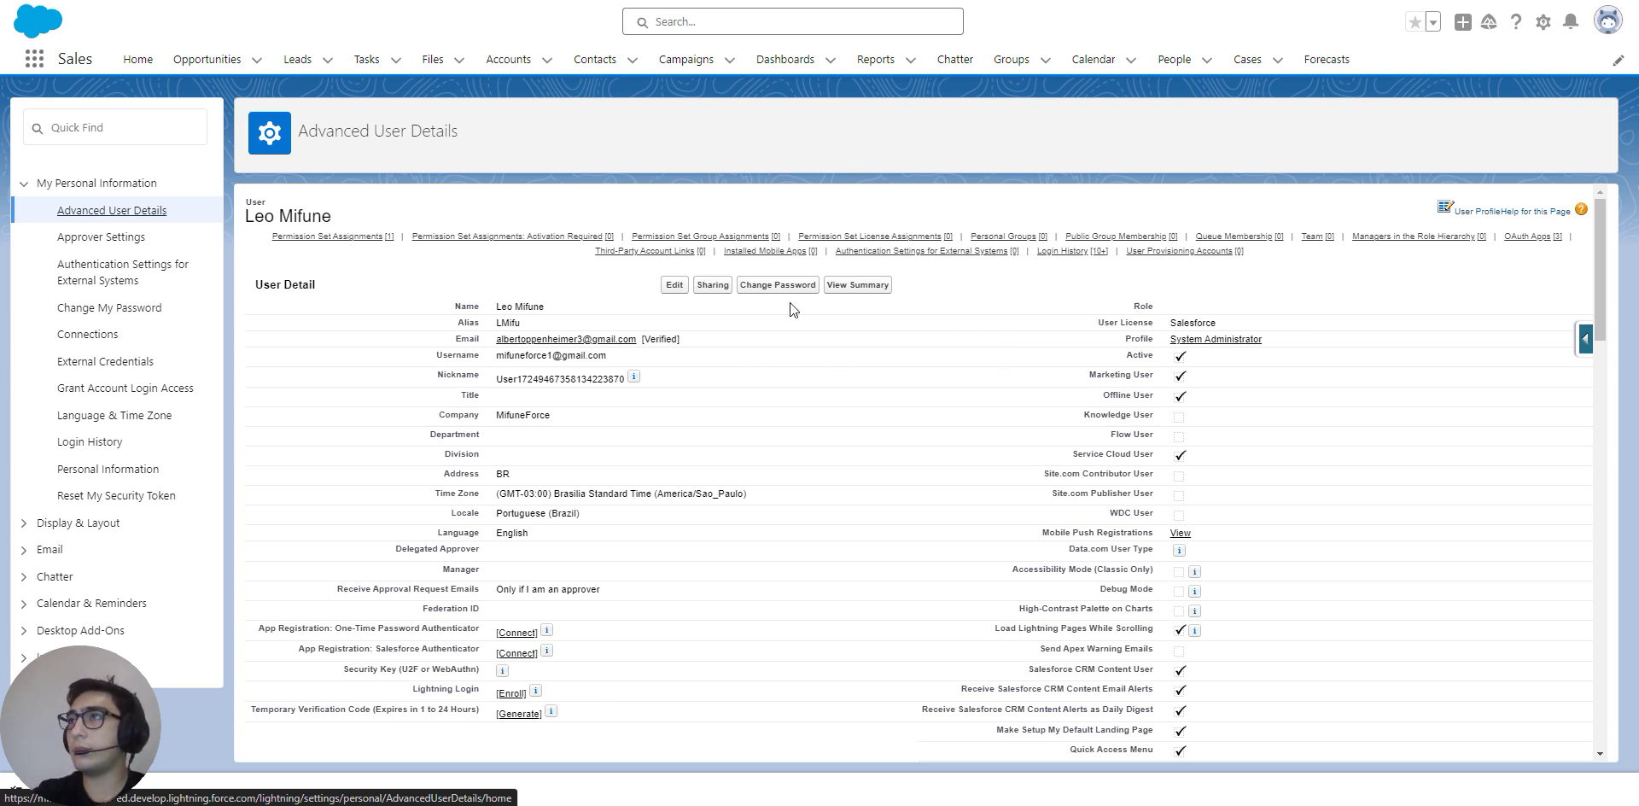
{"action": "left_click", "coordinate": [674, 285]}
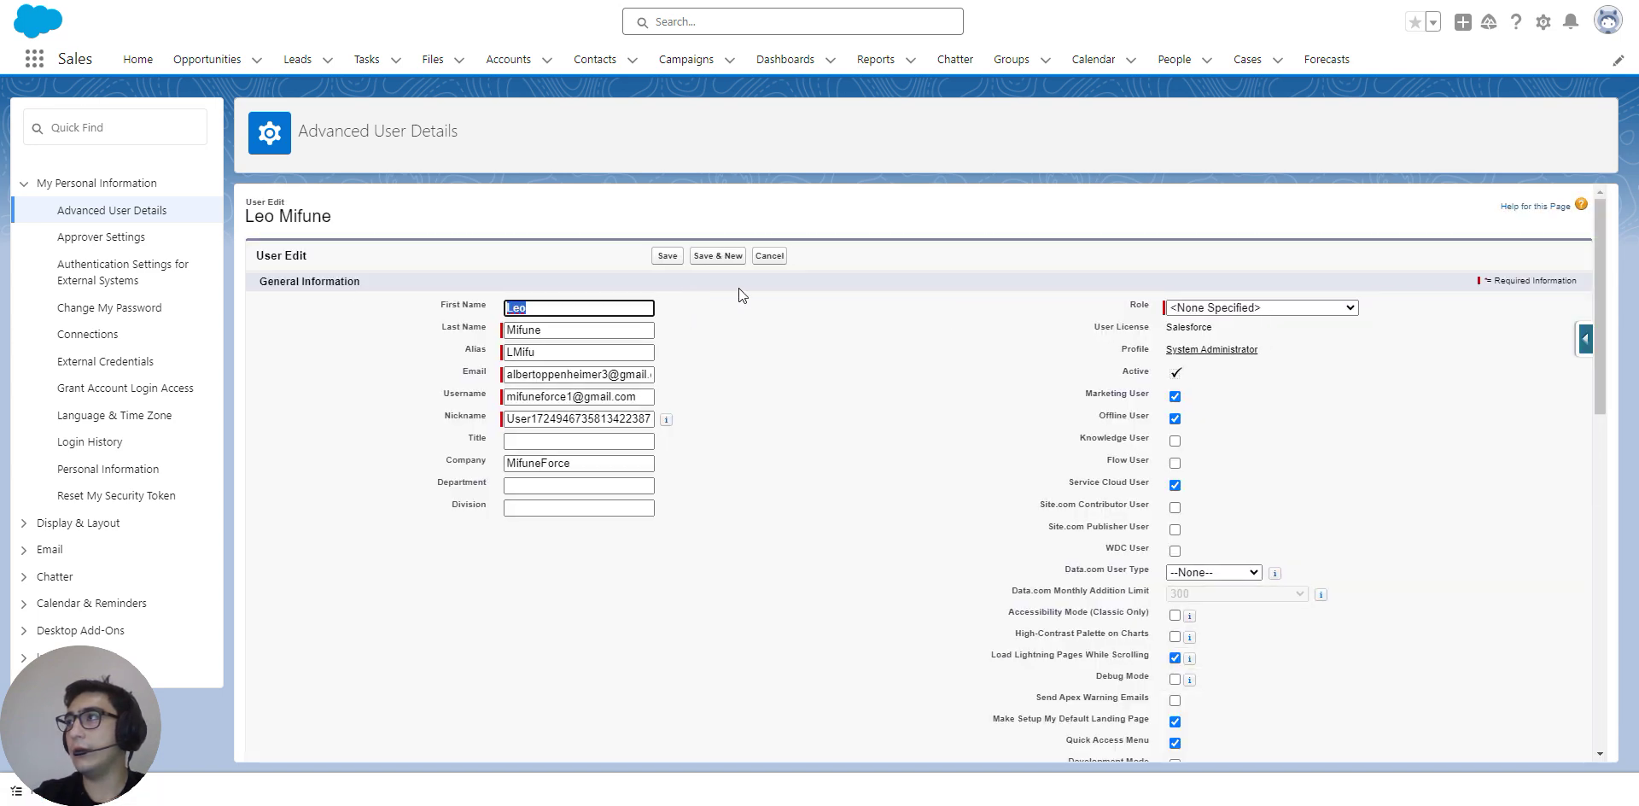
{"action": "left_click", "coordinate": [1304, 306]}
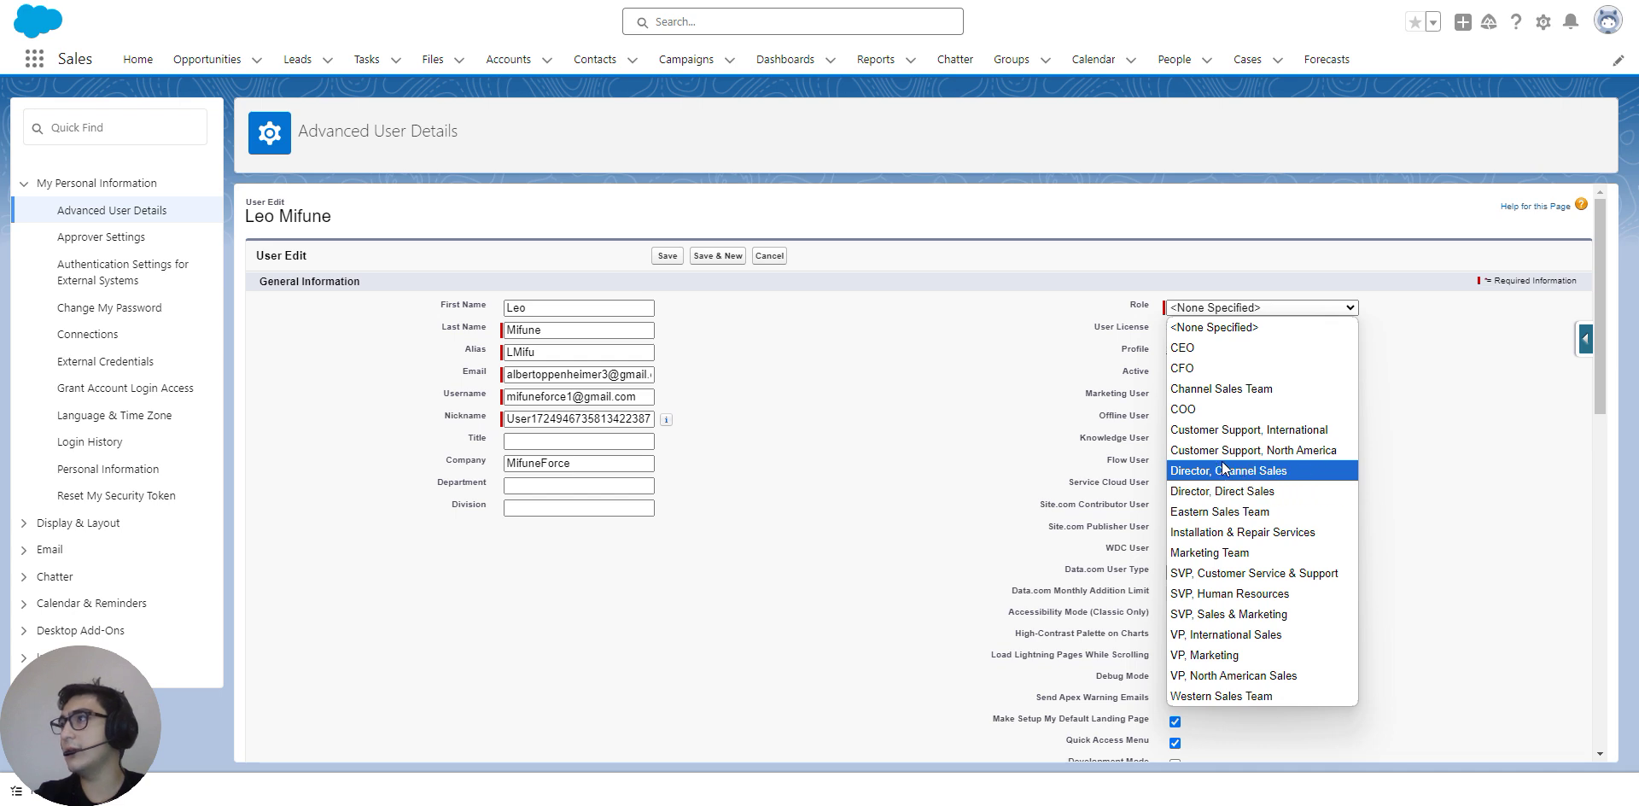
{"action": "left_click", "coordinate": [1204, 349]}
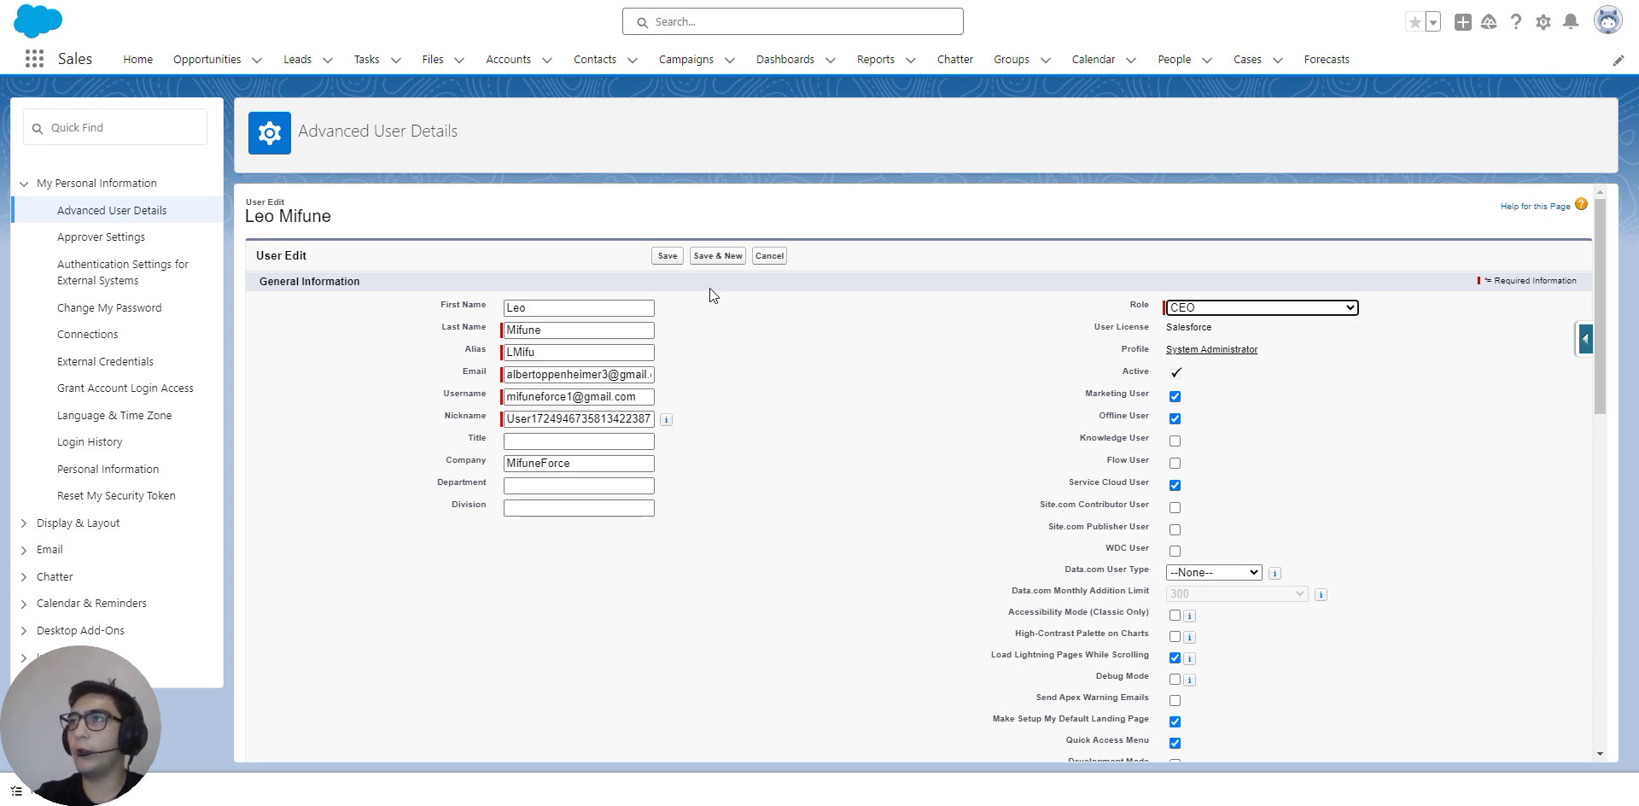
{"action": "left_click", "coordinate": [676, 256]}
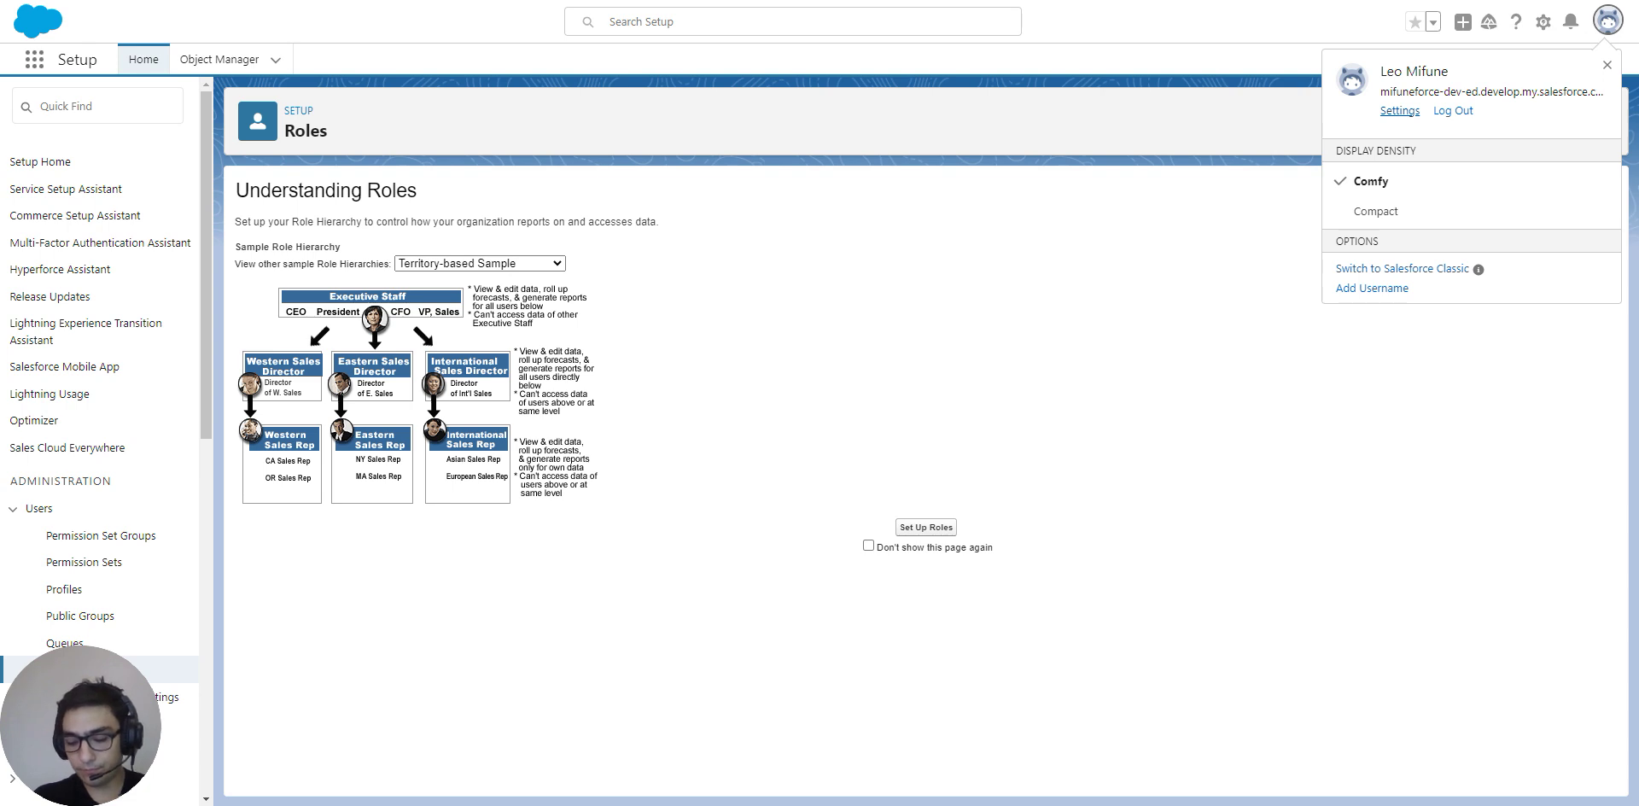
Step: Look up the profile and permission pages in Setup, and open Profiles under Users
{"action": "left_click", "coordinate": [112, 105]}
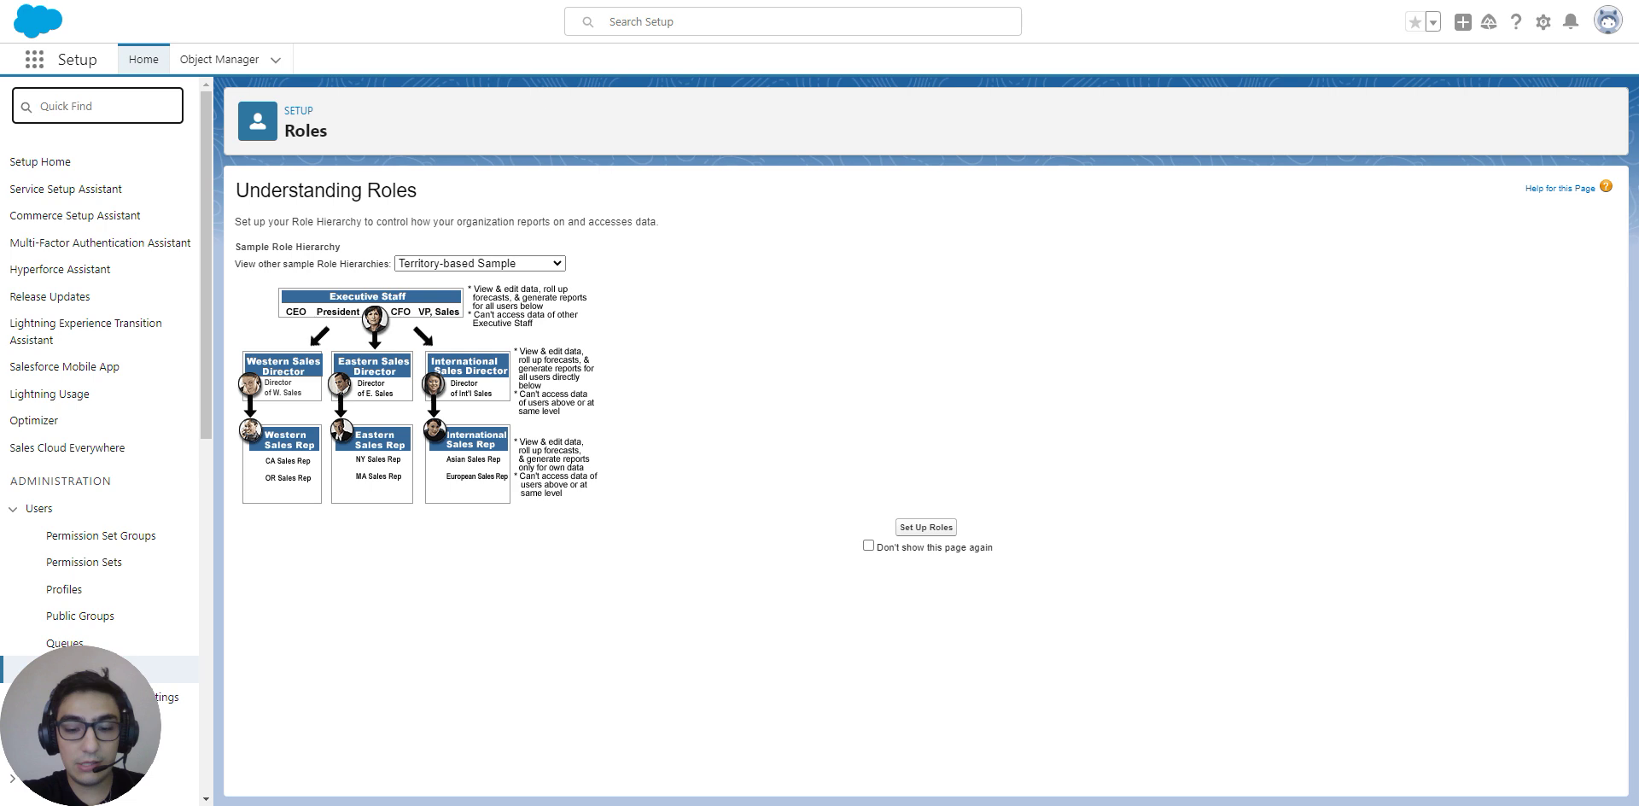
{"action": "type", "text": "profil"}
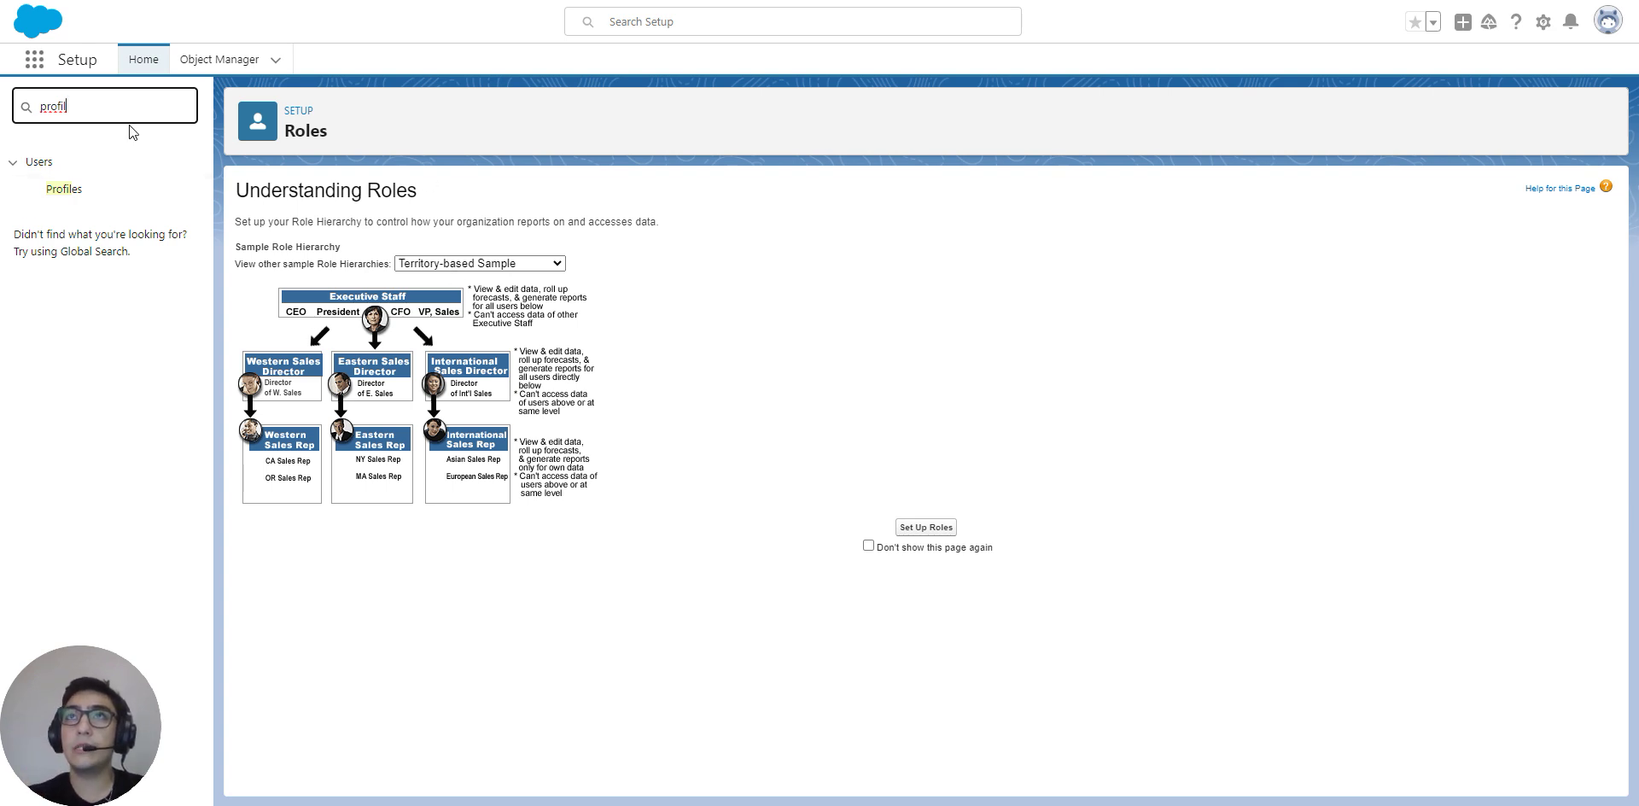
{"action": "left_click_drag", "start_coordinate": [128, 118], "coordinate": [19, 116]}
{"action": "type", "text": "permissio"}
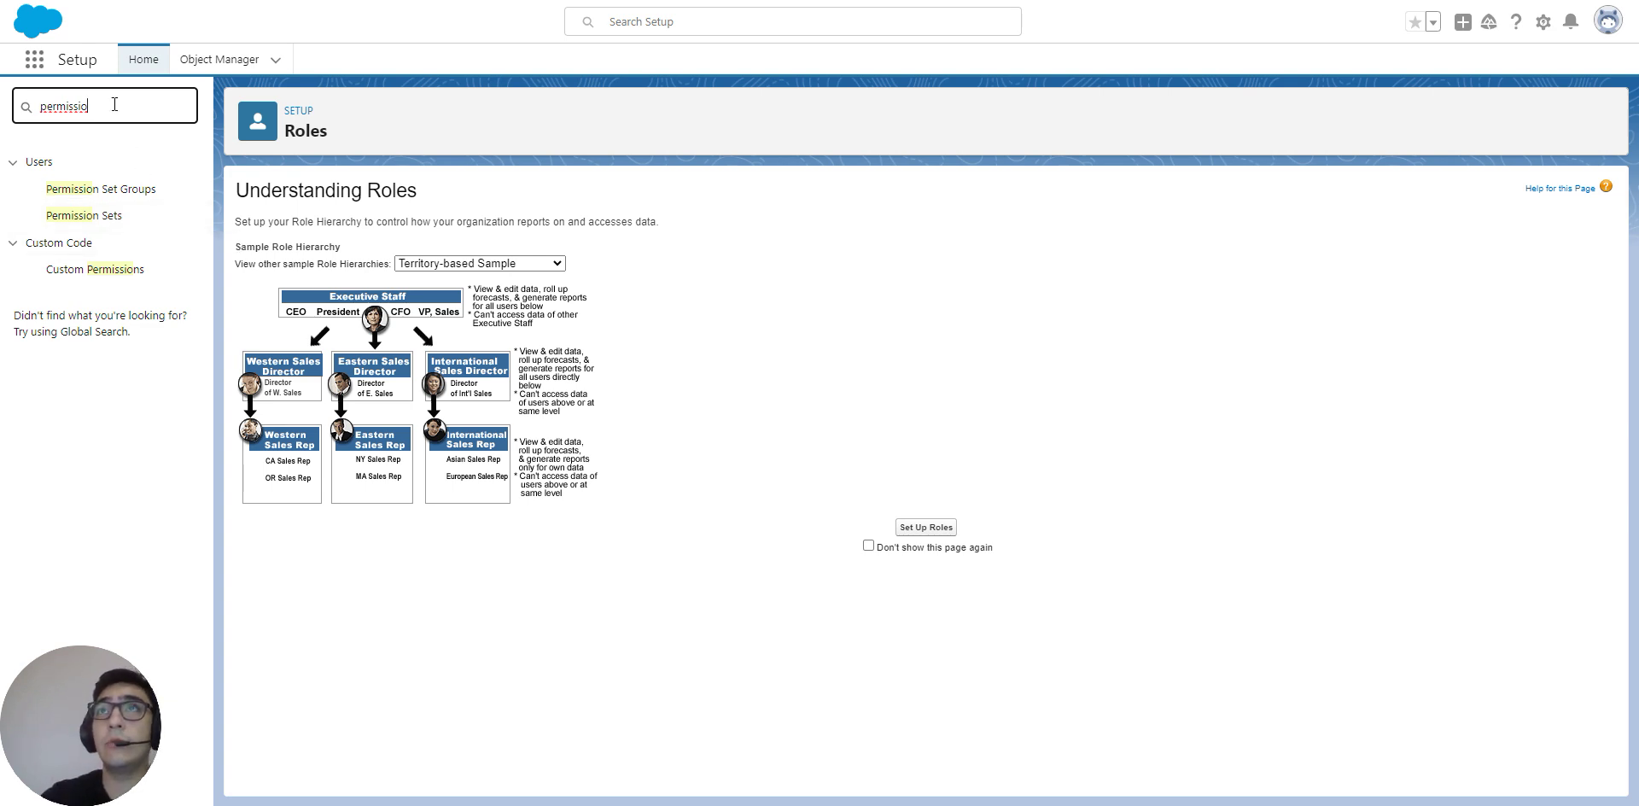
{"action": "left_click_drag", "start_coordinate": [116, 108], "coordinate": [37, 107]}
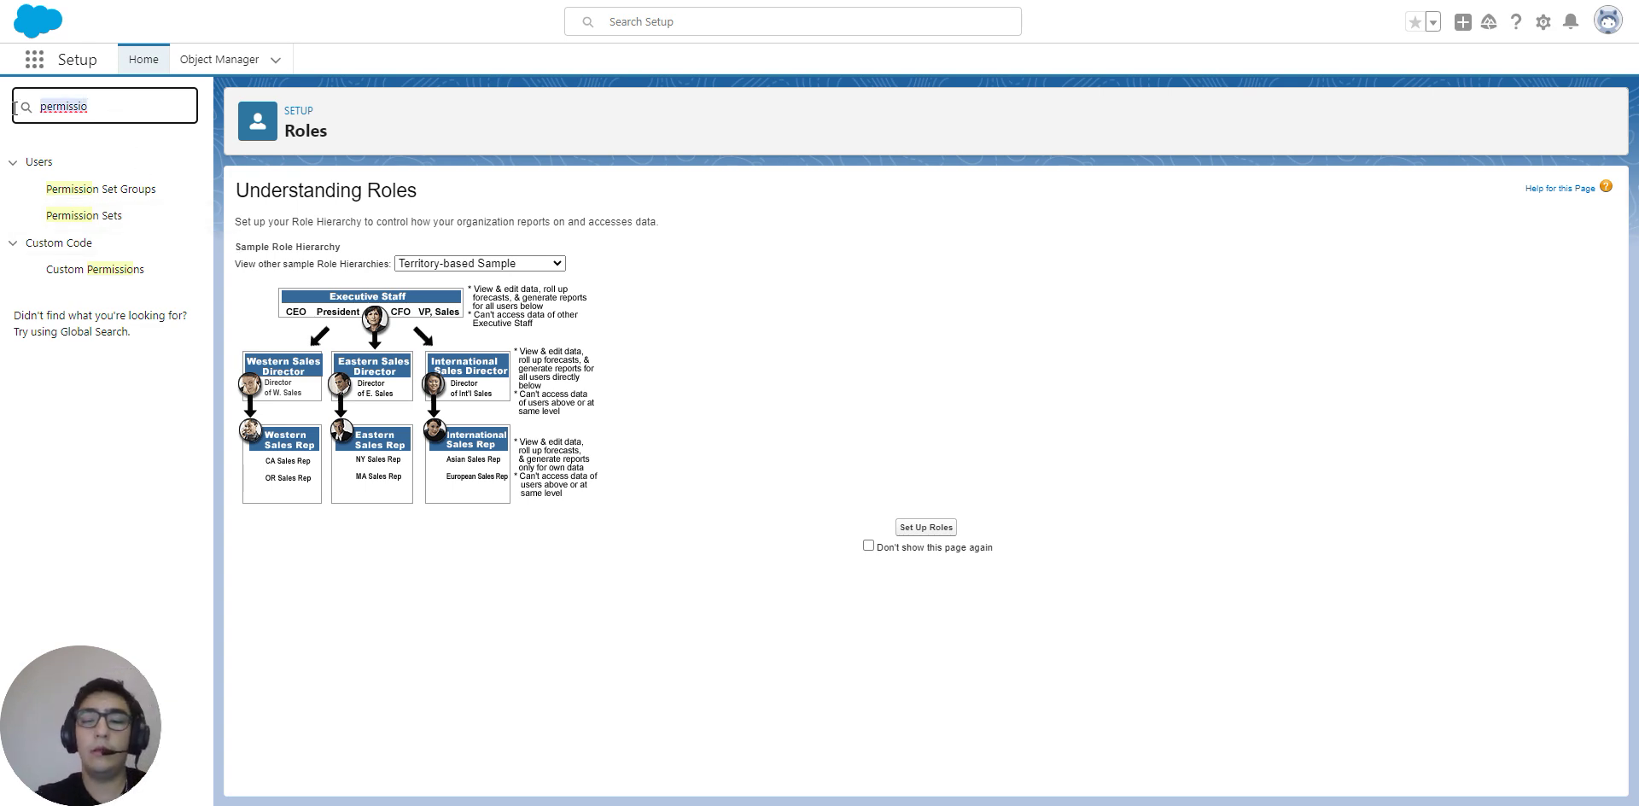
{"action": "type", "text": "profi"}
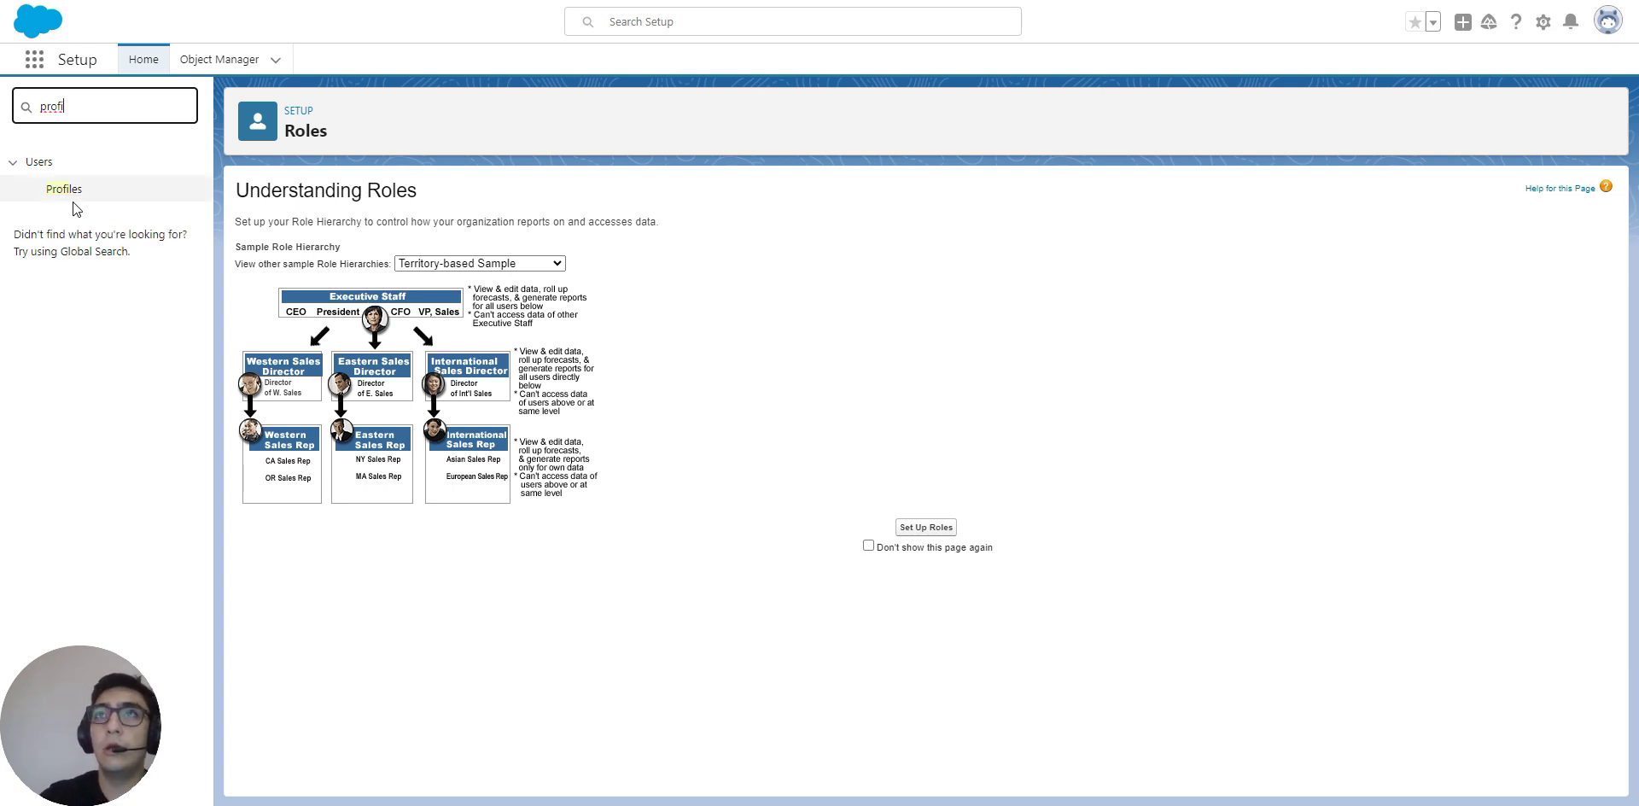
{"action": "left_click", "coordinate": [74, 197]}
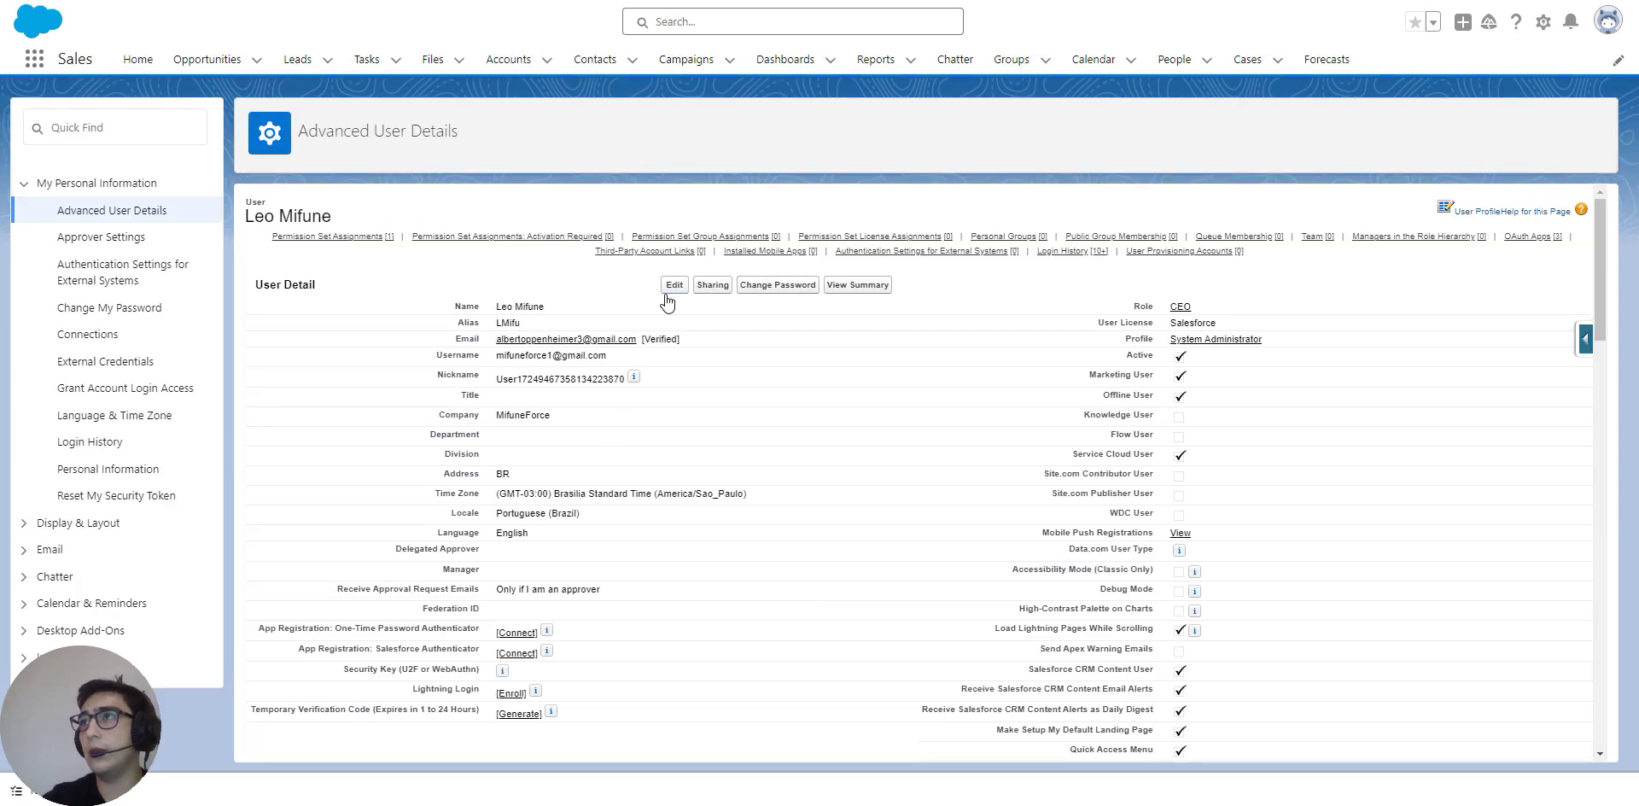
Step: Check the profile field in the logged-in user's edit form without saving, and search the personal settings for "user"
{"action": "left_click", "coordinate": [671, 285]}
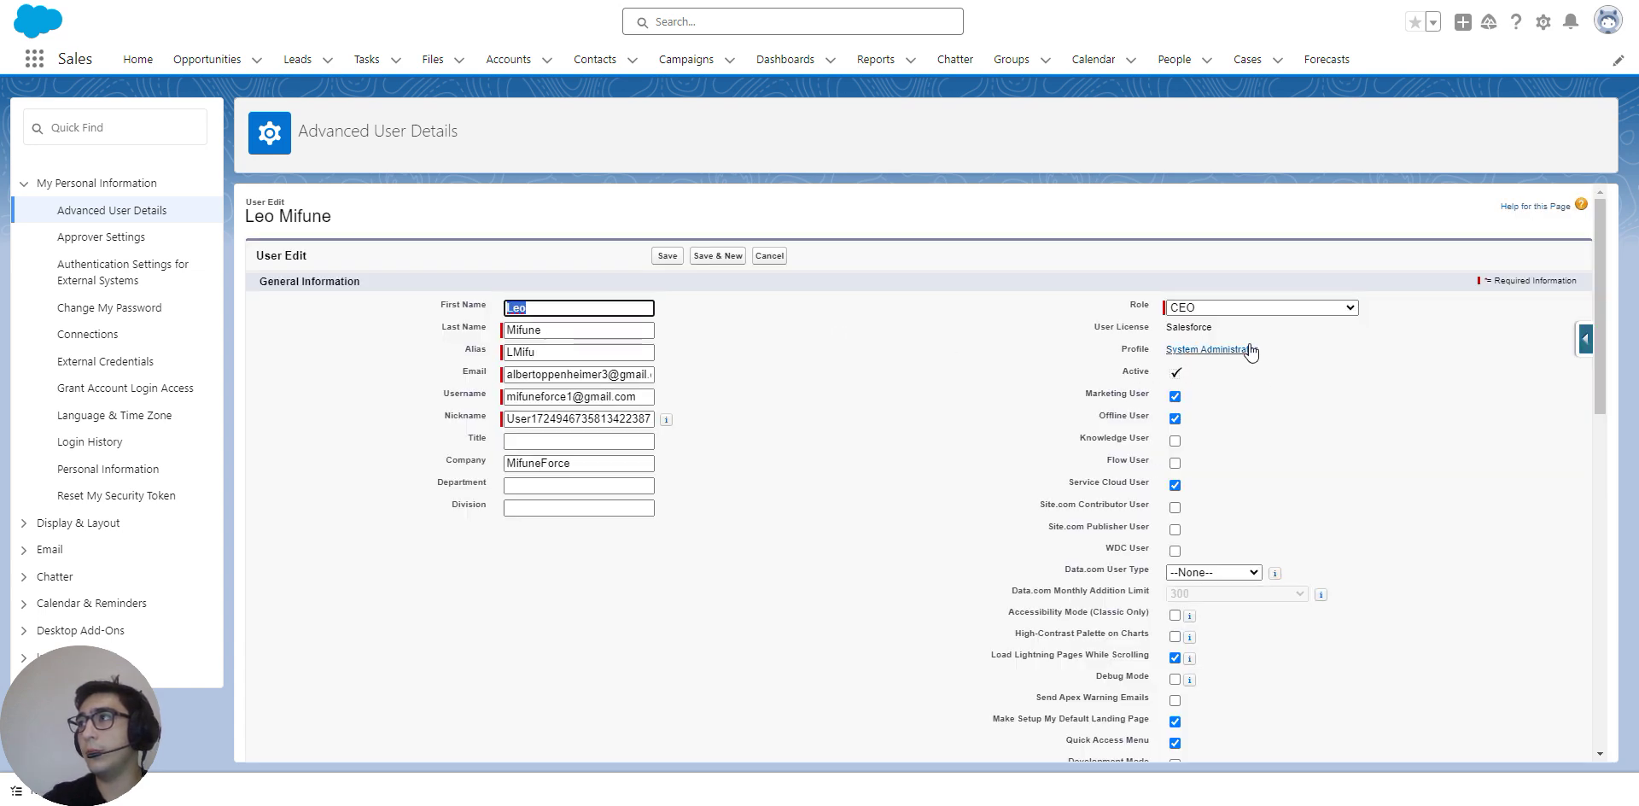
{"action": "left_click", "coordinate": [768, 256]}
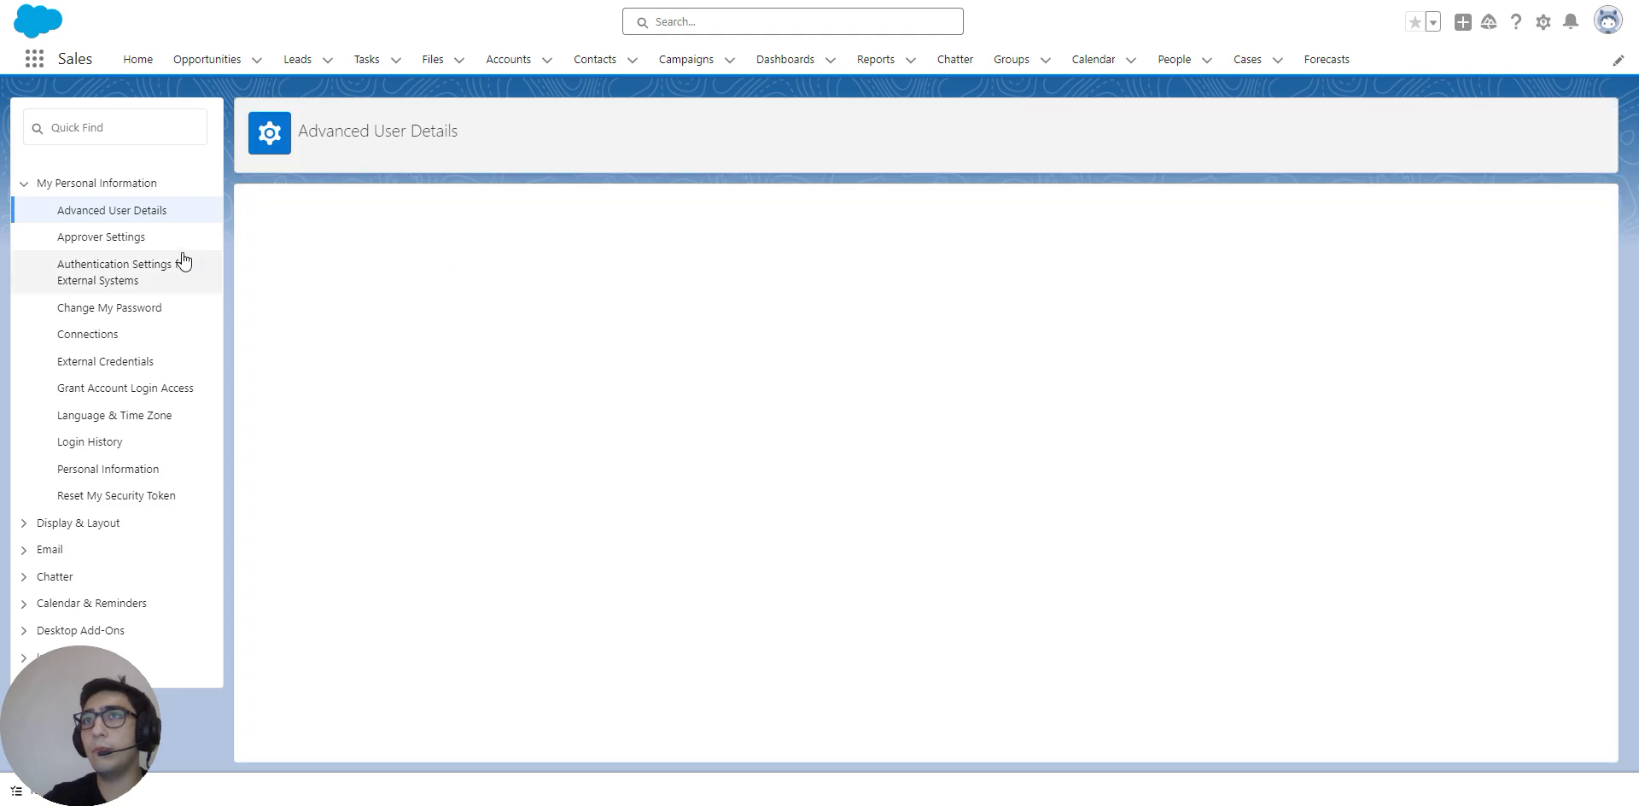
{"action": "left_click", "coordinate": [117, 130]}
{"action": "type", "text": "ud"}
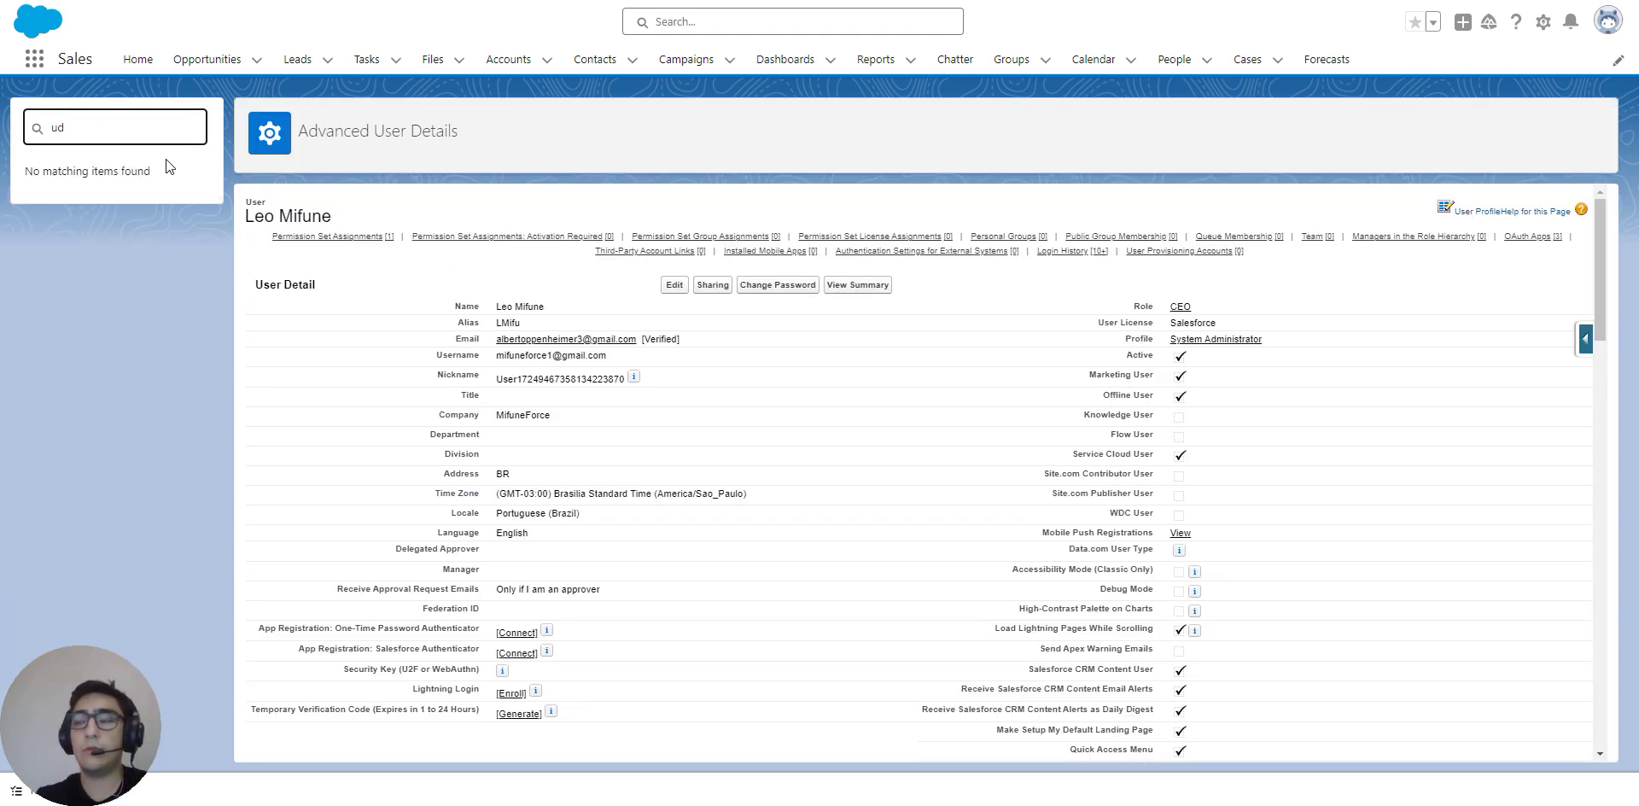
{"action": "key", "text": "BackSpace"}
{"action": "type", "text": "ser"}
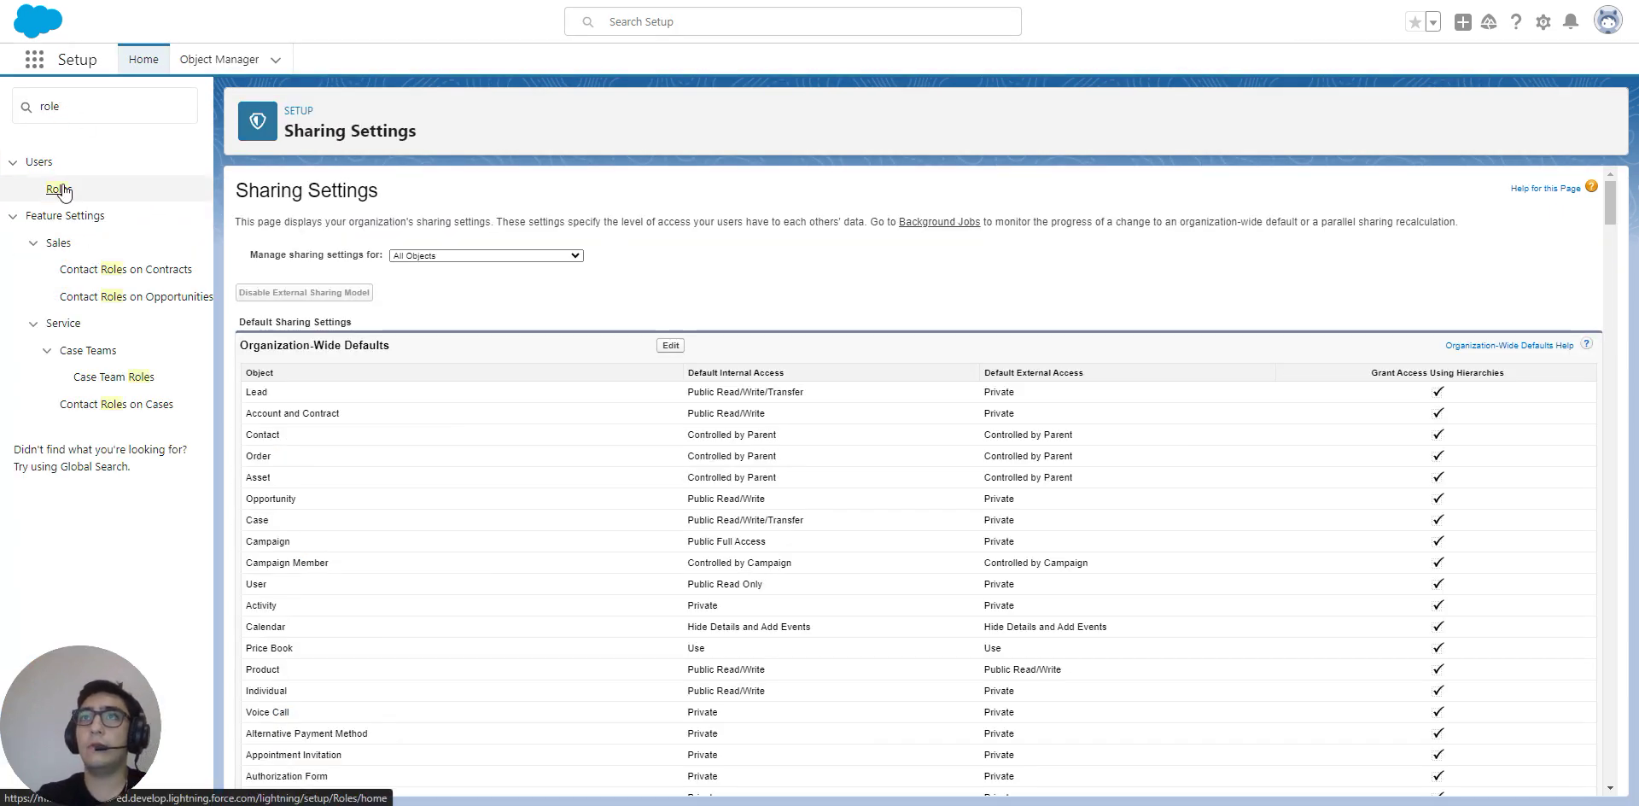
Step: Search Setup for "users" and open the Users list
{"action": "double_click", "coordinate": [77, 95]}
{"action": "type", "text": "users"}
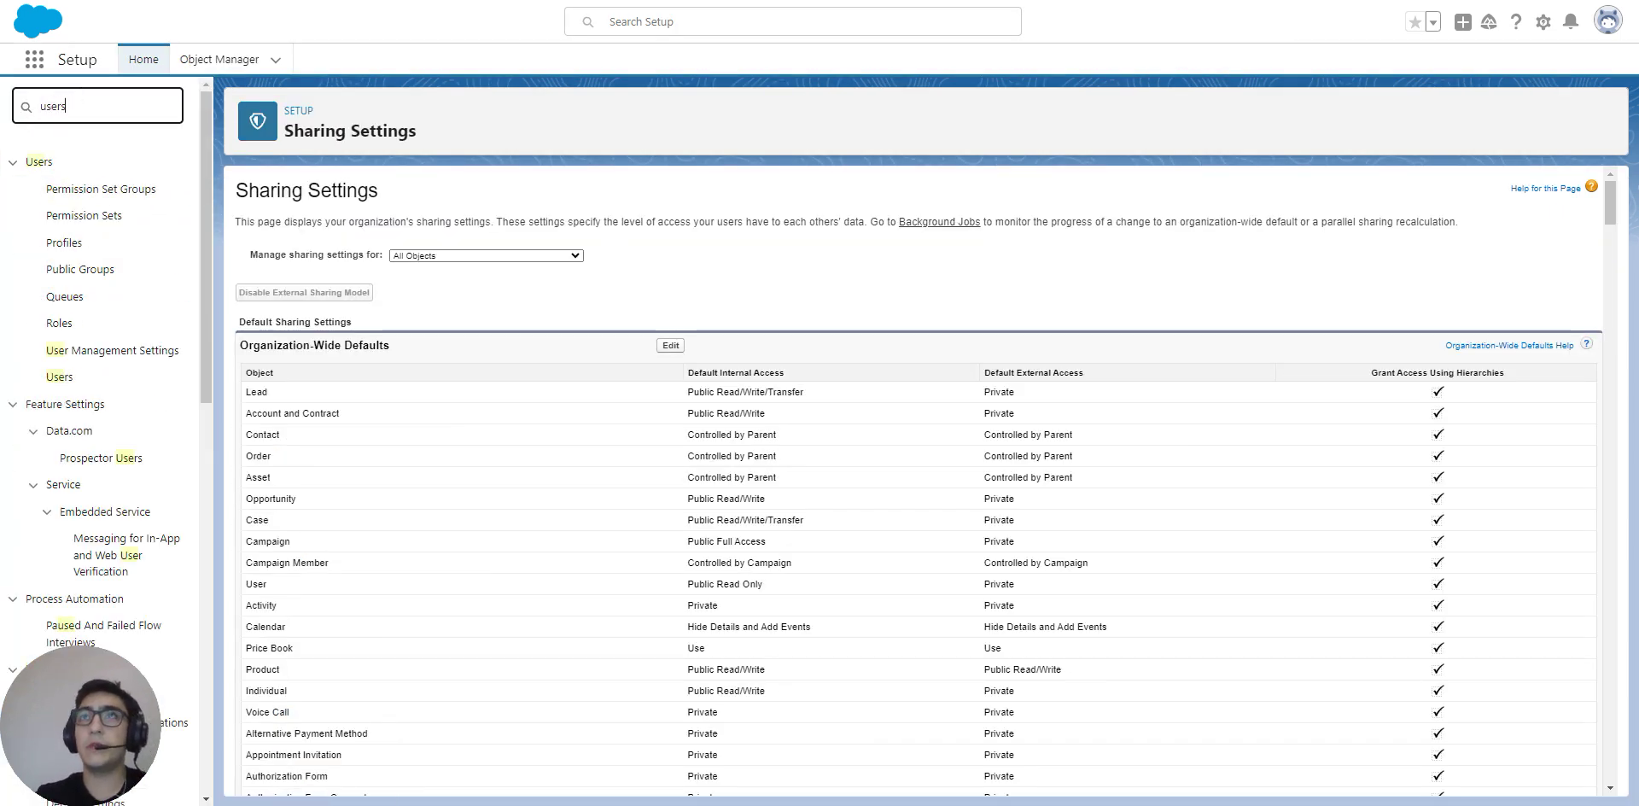
{"action": "left_click", "coordinate": [59, 376]}
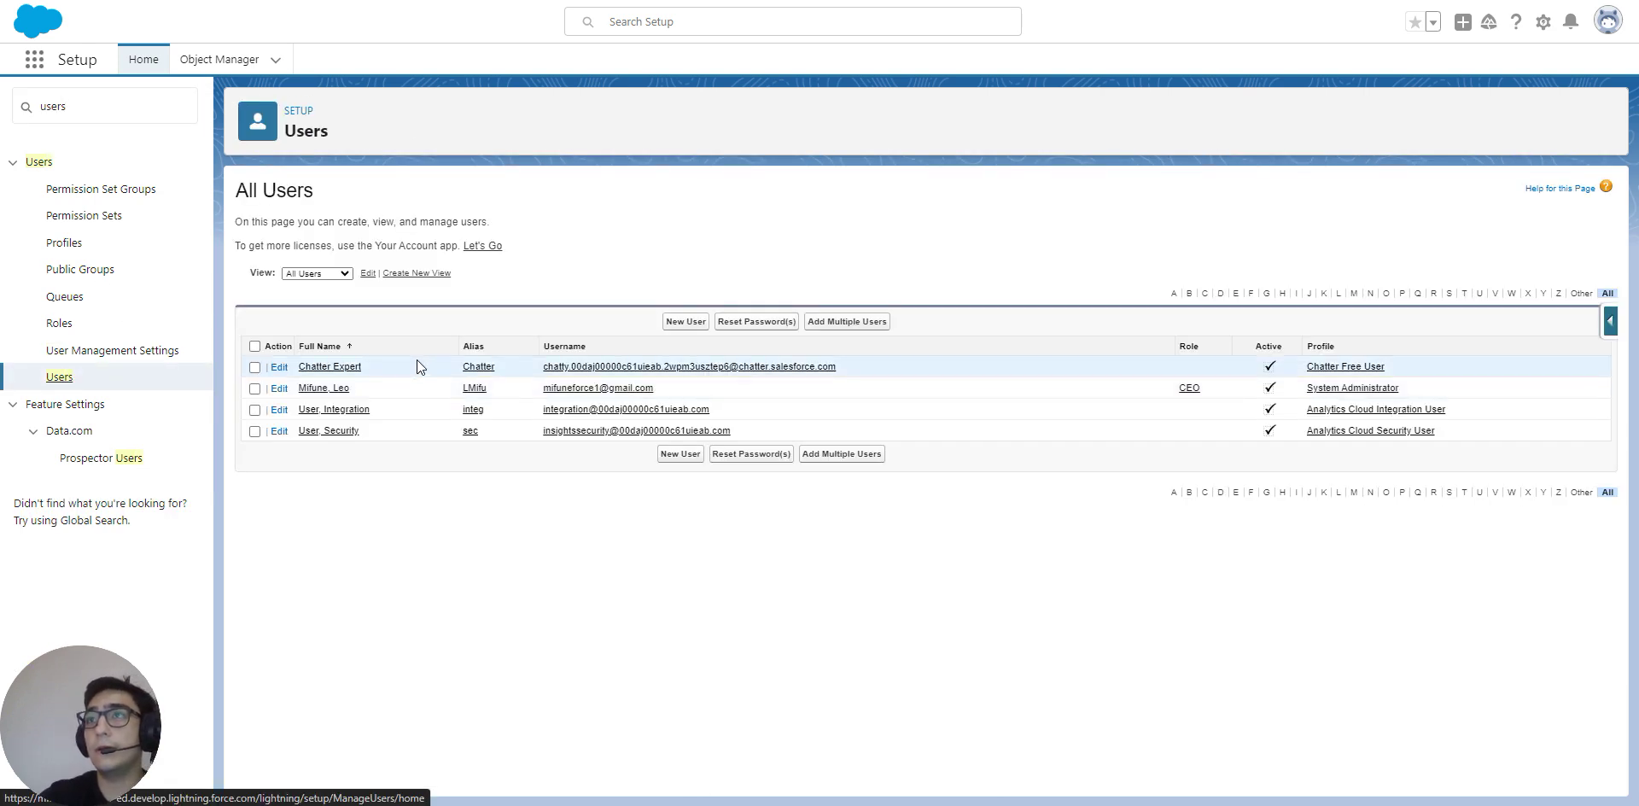
Step: Start a new user with the Salesforce user license, and review the profiles available for that license
{"action": "left_click", "coordinate": [686, 322]}
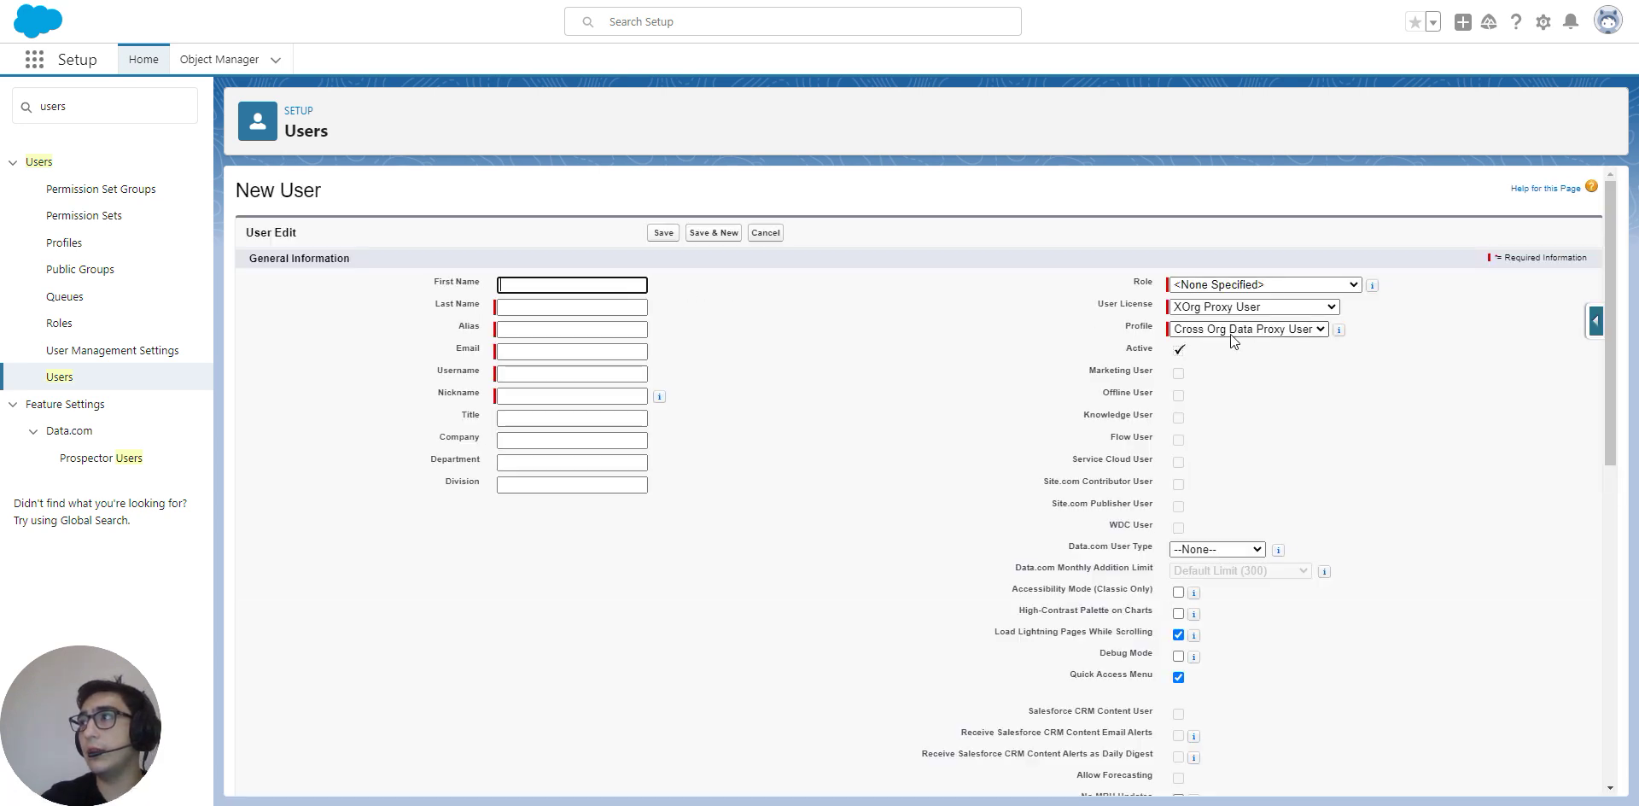
{"action": "left_click", "coordinate": [1240, 309]}
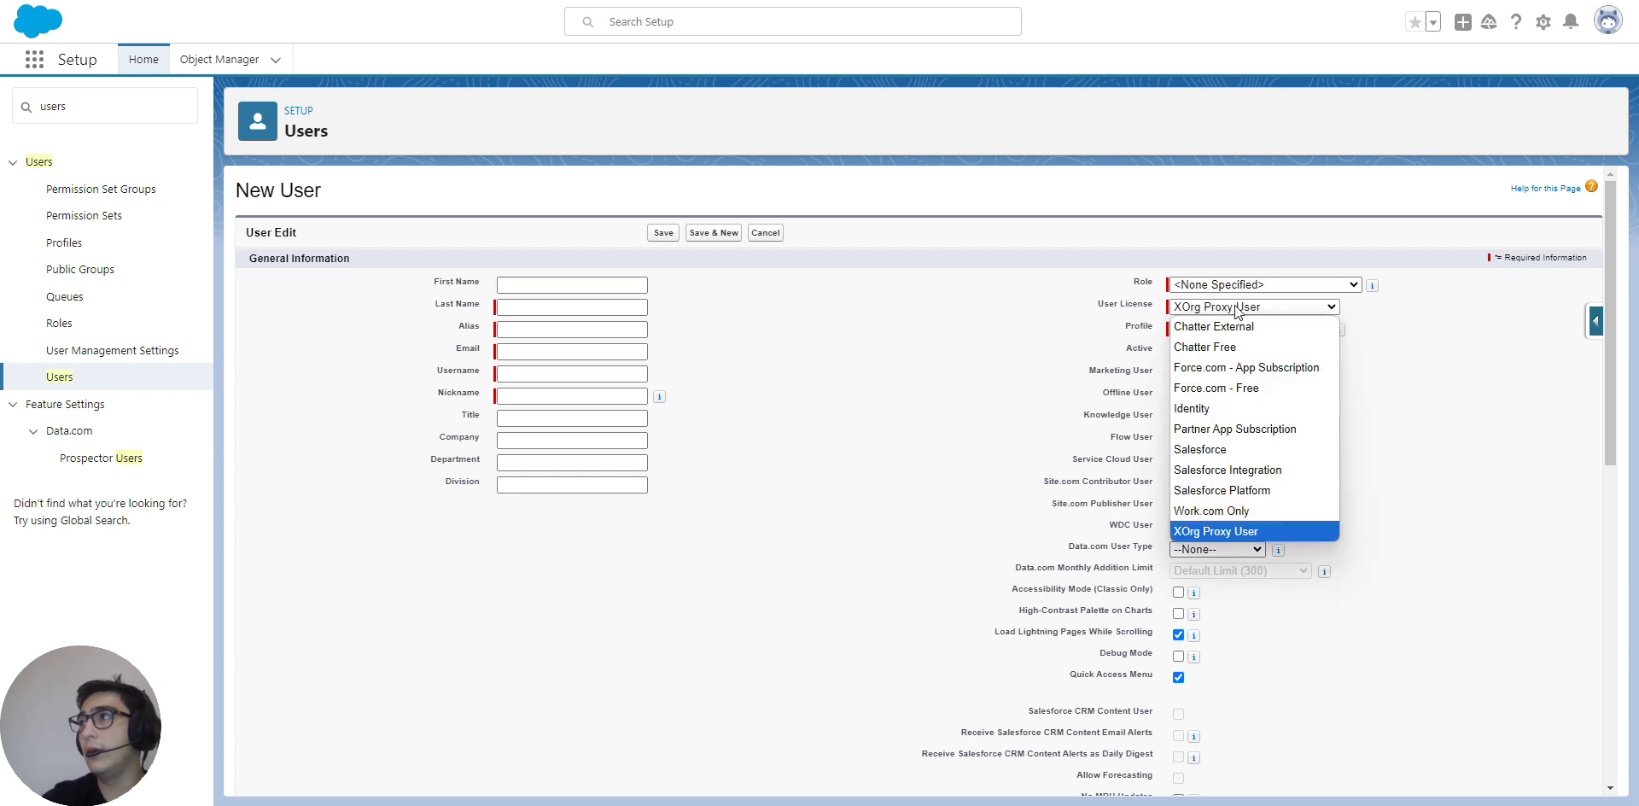
{"action": "left_click", "coordinate": [1234, 451]}
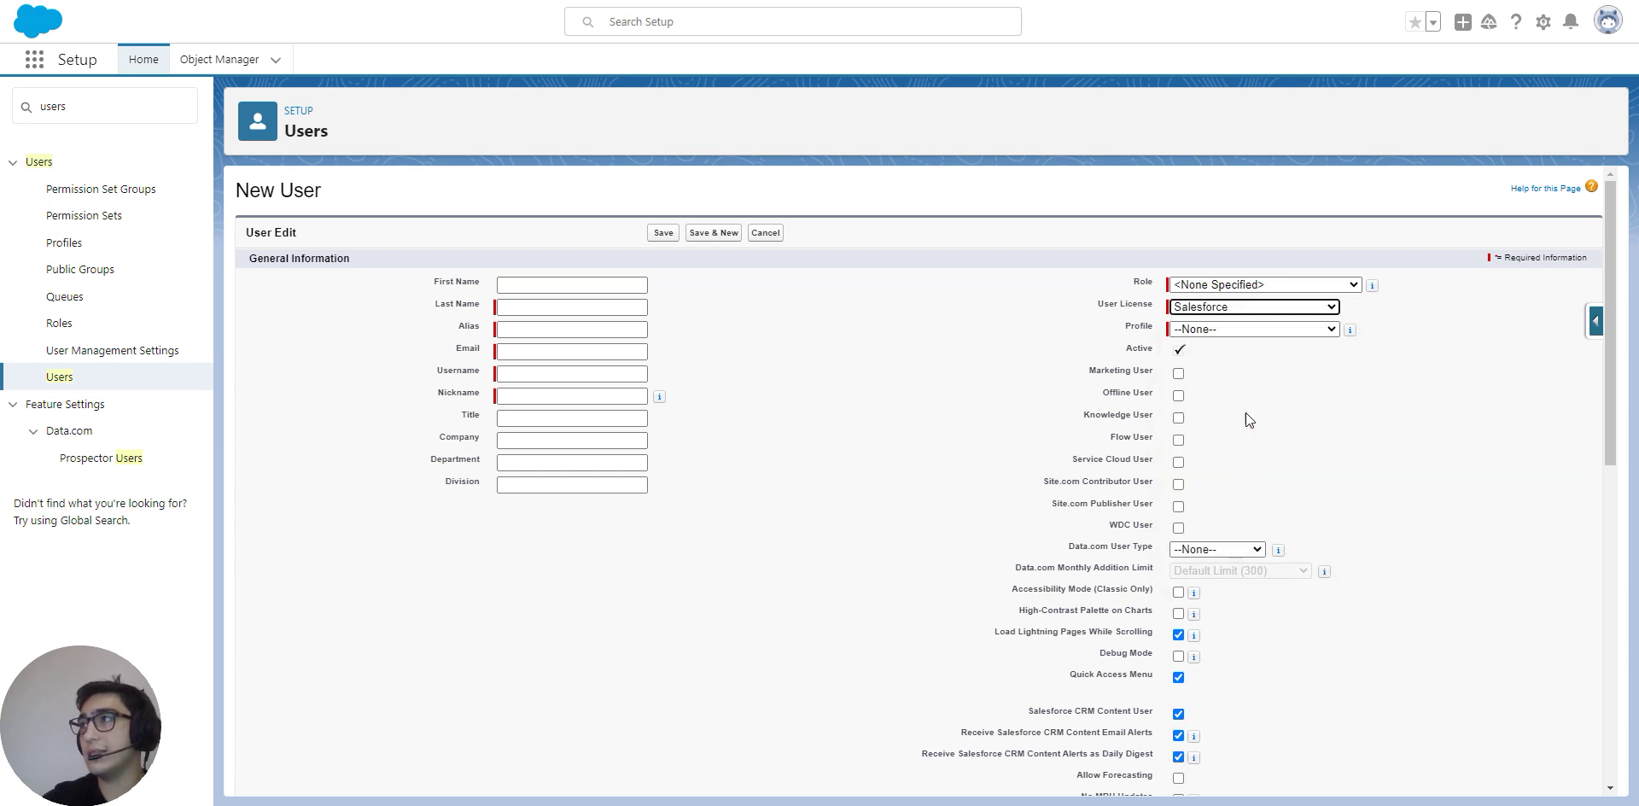
{"action": "left_click", "coordinate": [1215, 335]}
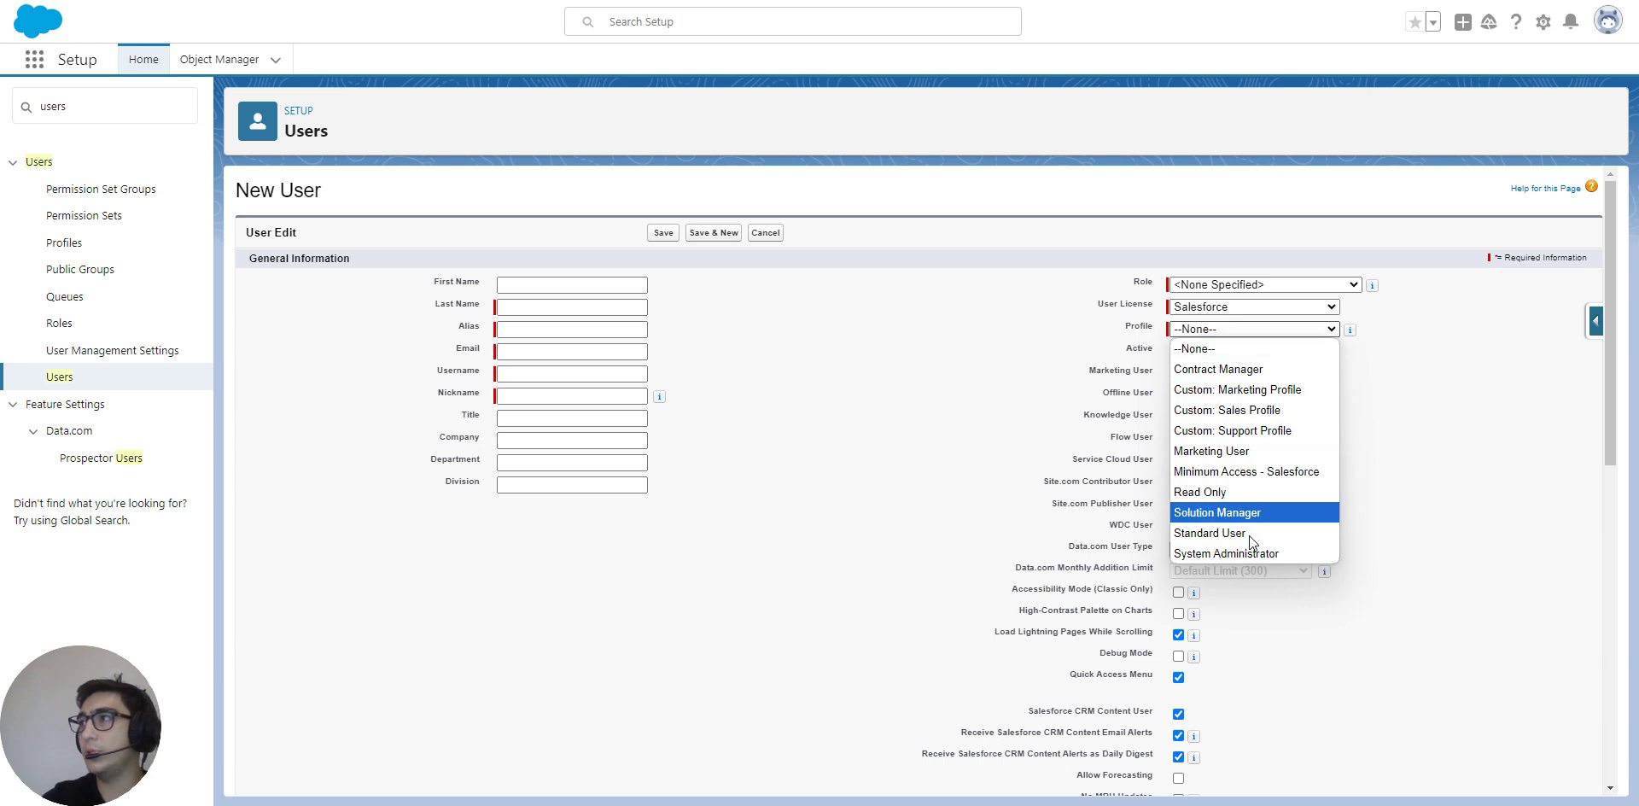
{"action": "left_click", "coordinate": [1267, 314]}
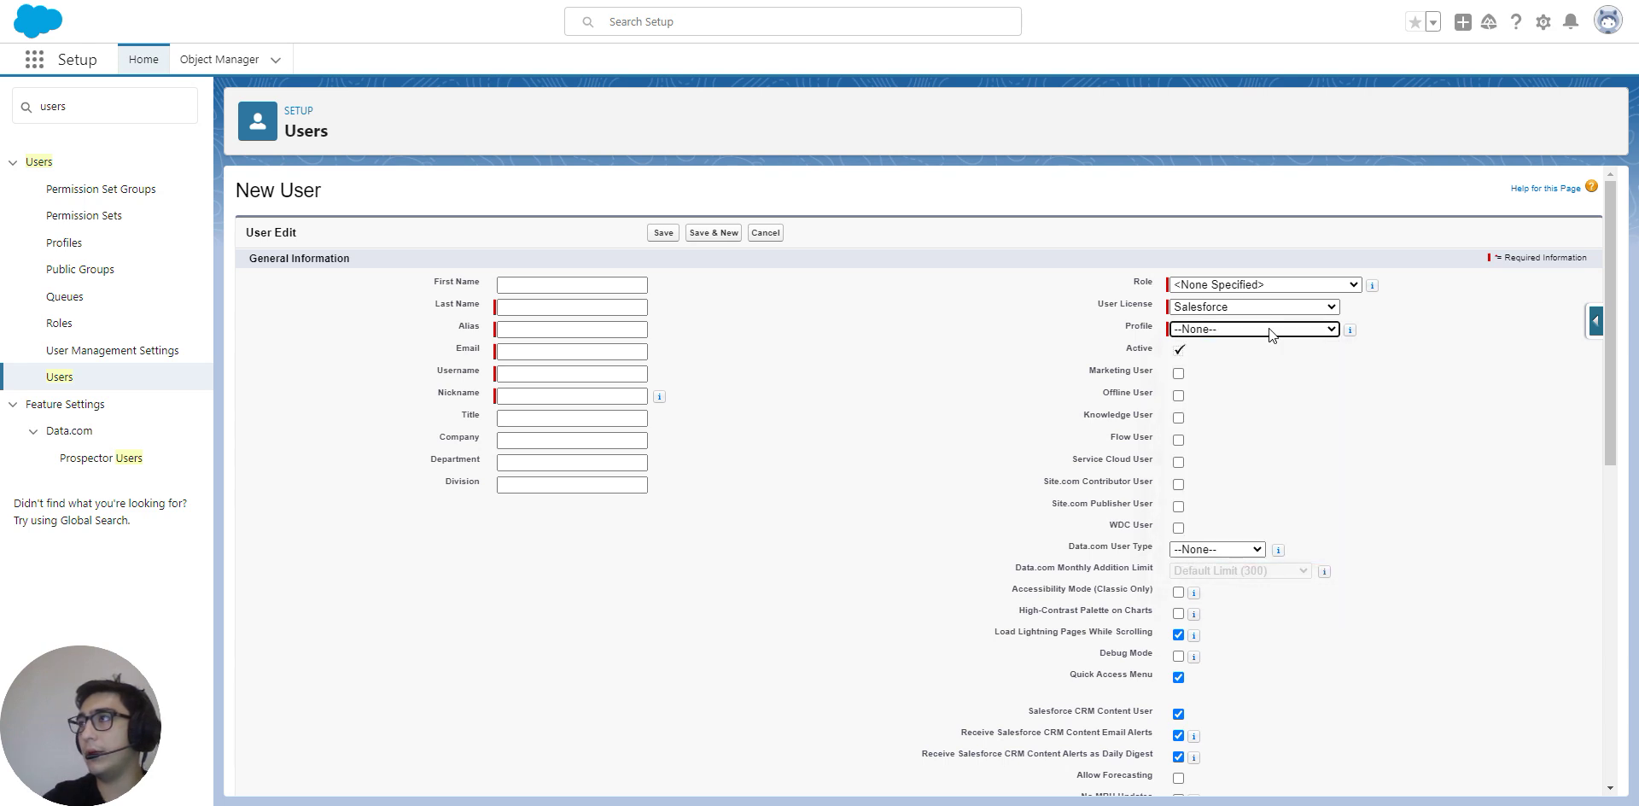
Step: Compare the profiles available under the Identity and Salesforce user licenses, and cancel the new user form
{"action": "left_click", "coordinate": [1273, 306]}
{"action": "left_click", "coordinate": [1251, 408]}
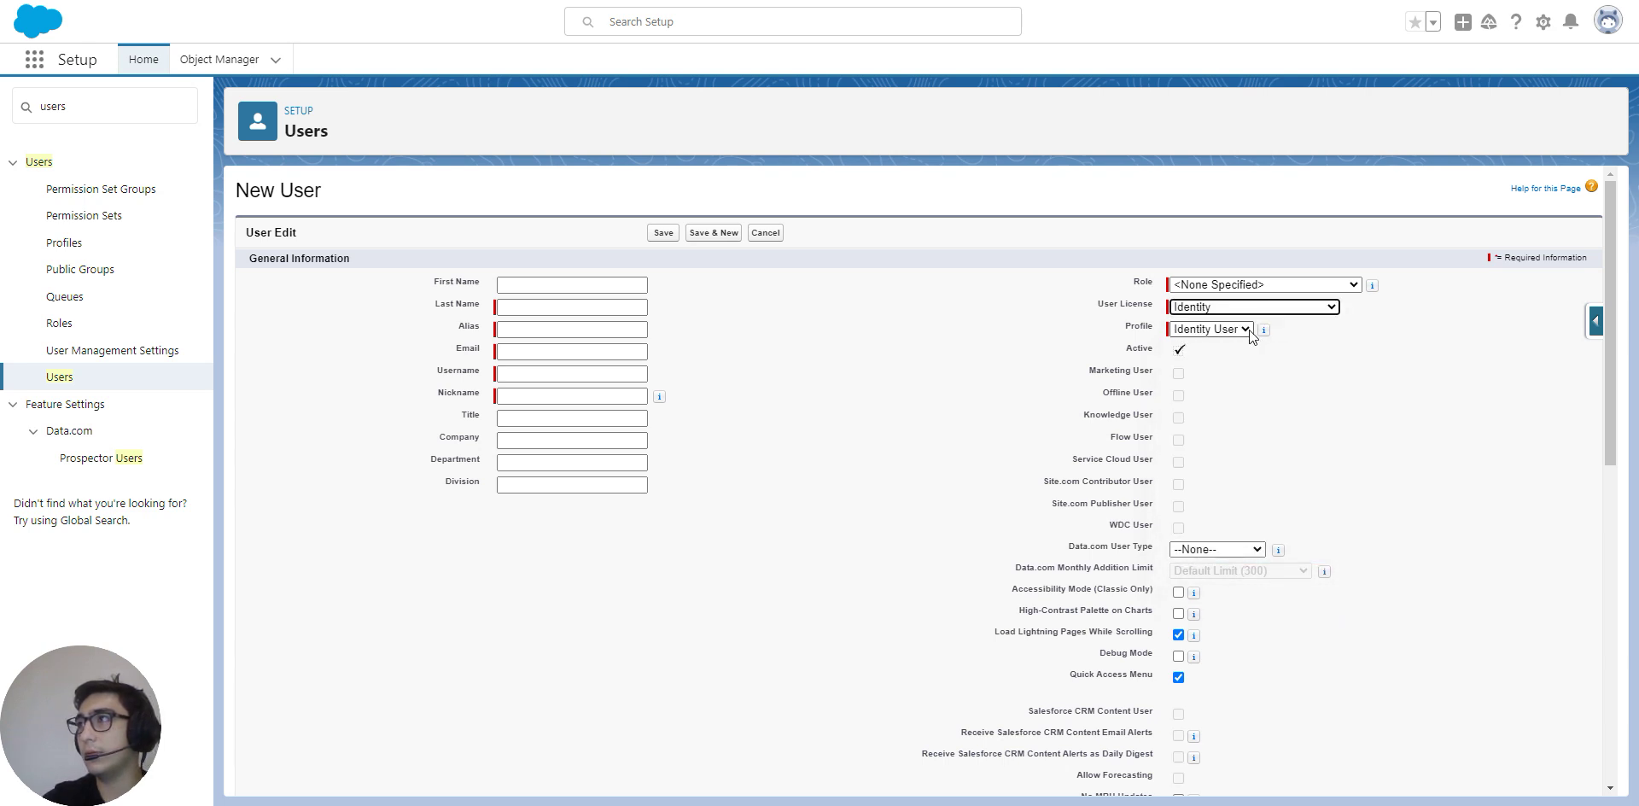
{"action": "left_click", "coordinate": [1243, 309]}
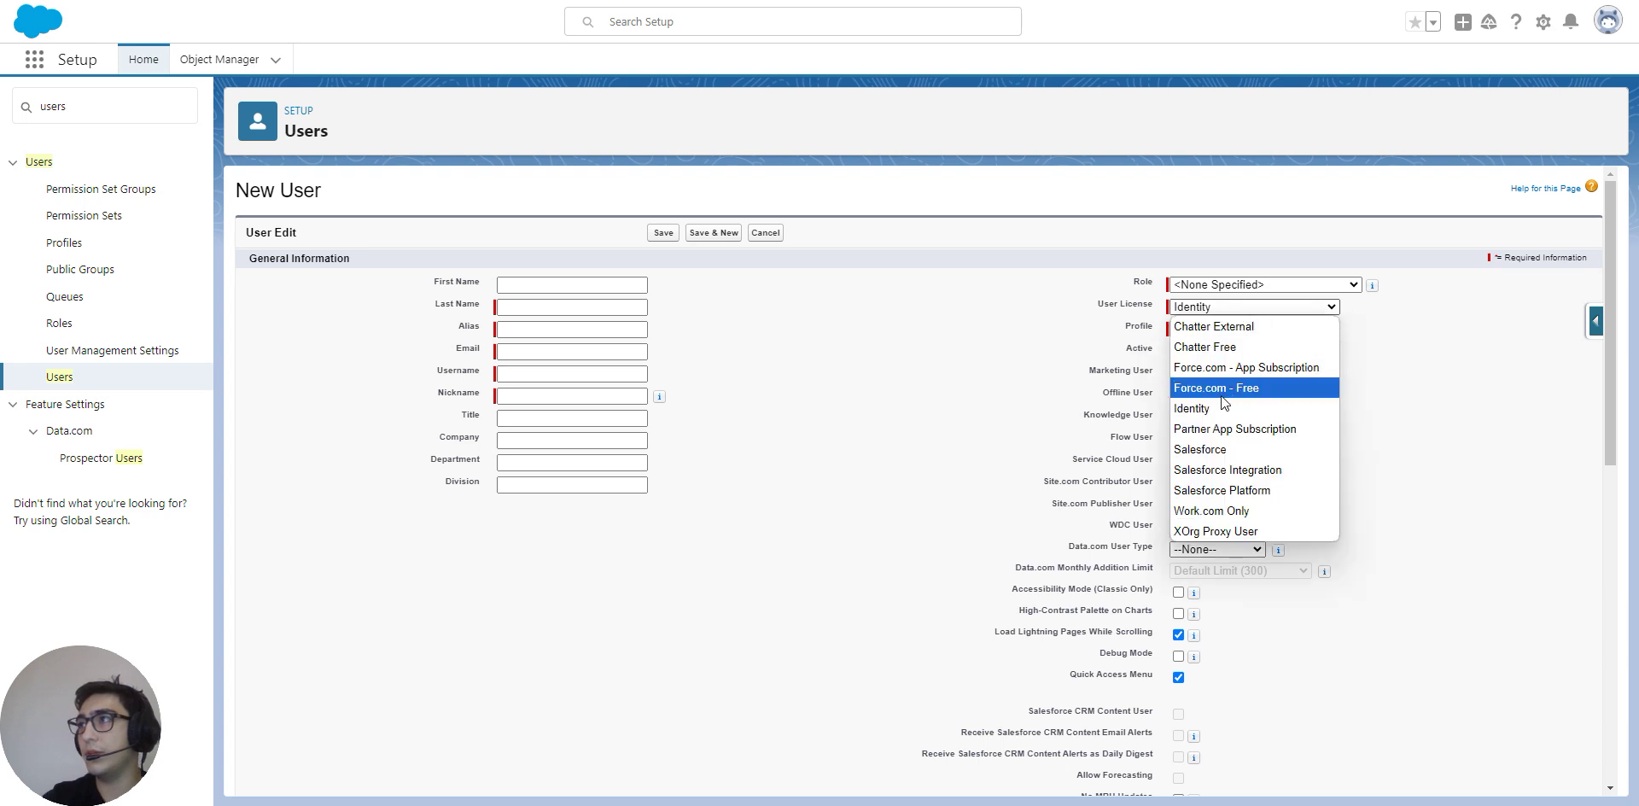
{"action": "left_click", "coordinate": [1234, 450]}
{"action": "left_click", "coordinate": [1221, 331]}
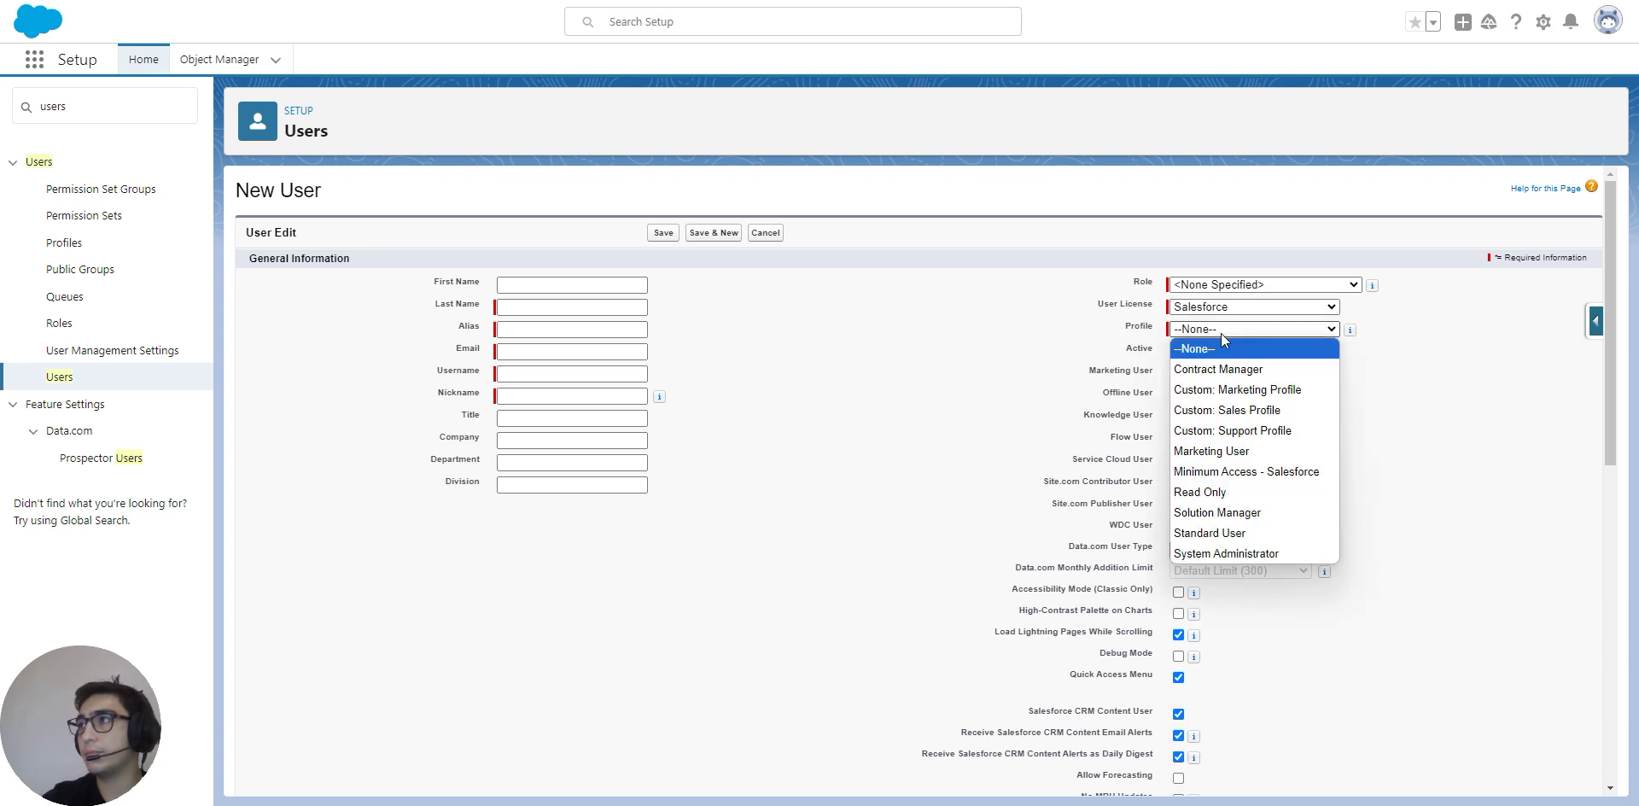
{"action": "left_click", "coordinate": [1223, 330]}
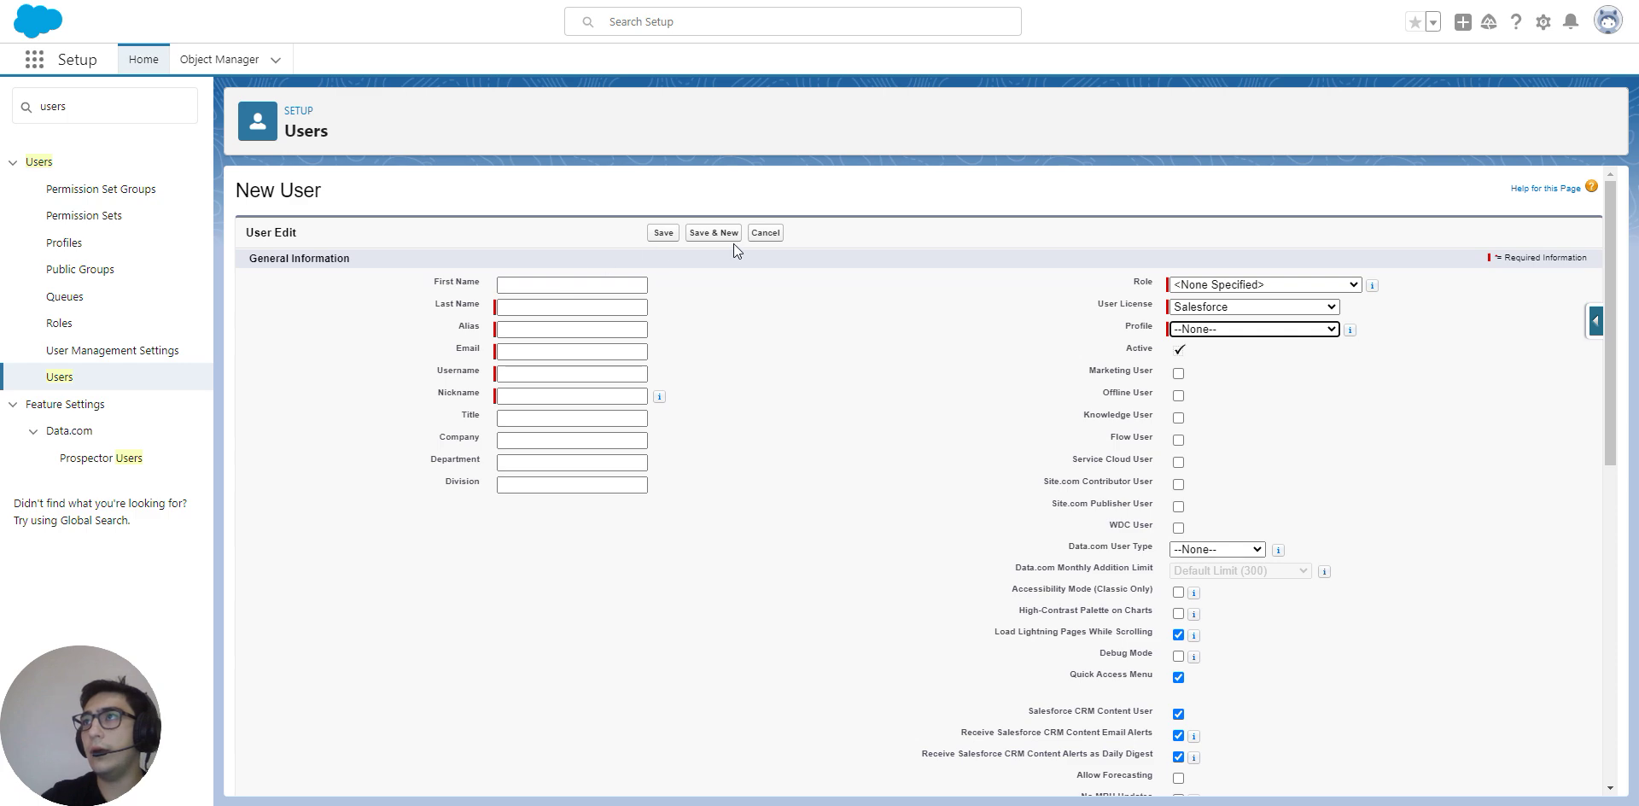
{"action": "left_click", "coordinate": [765, 233]}
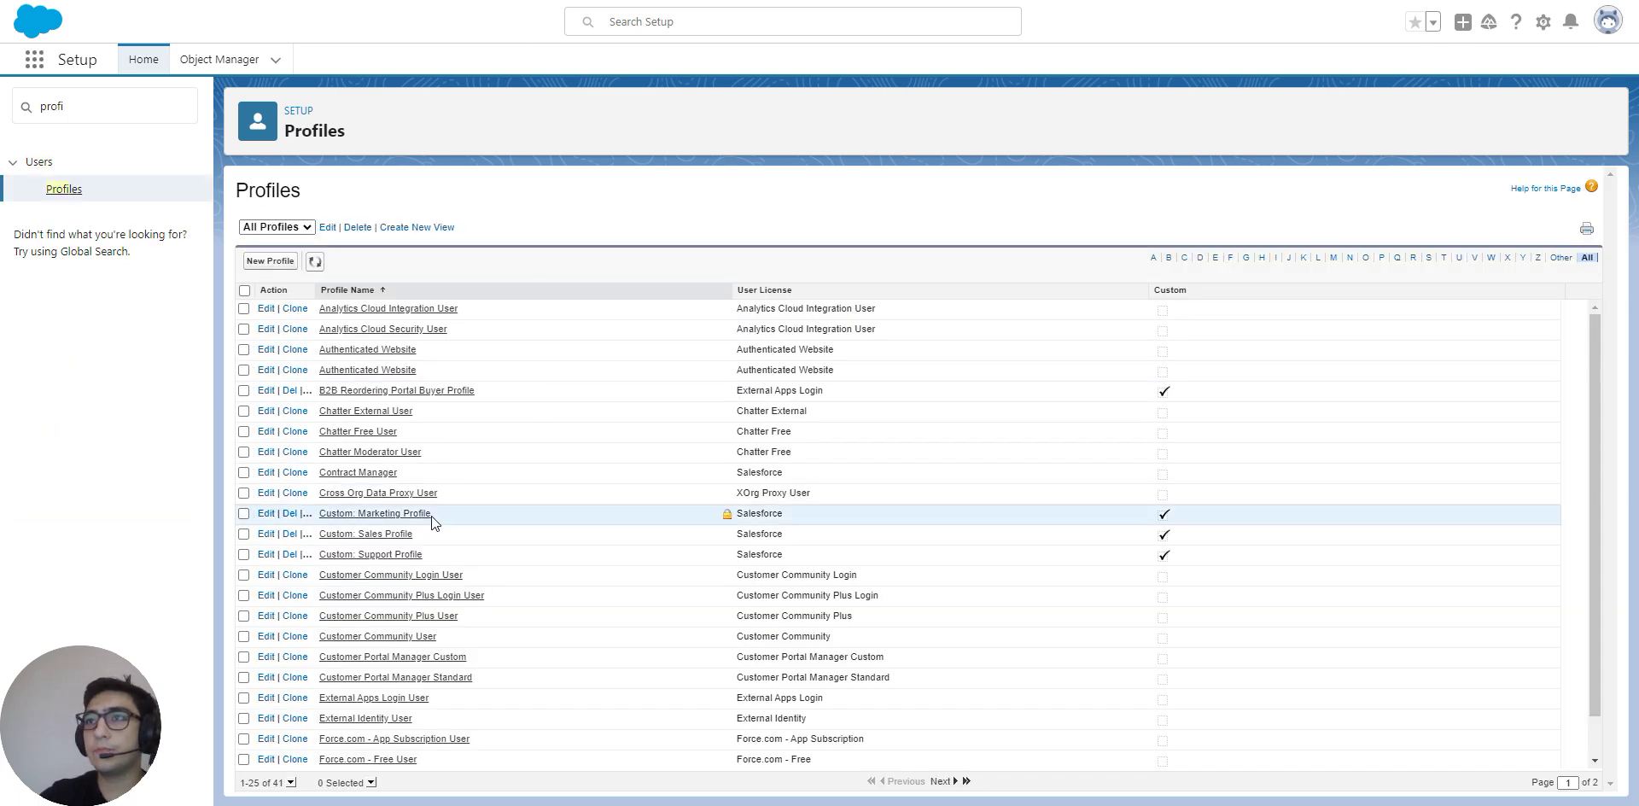
Step: Open the Custom: Sales Profile, view its Opportunity (Sales) Layout, and return to the profile
{"action": "scroll", "coordinate": [432, 515], "scroll_direction": "down", "scroll_amount": 1}
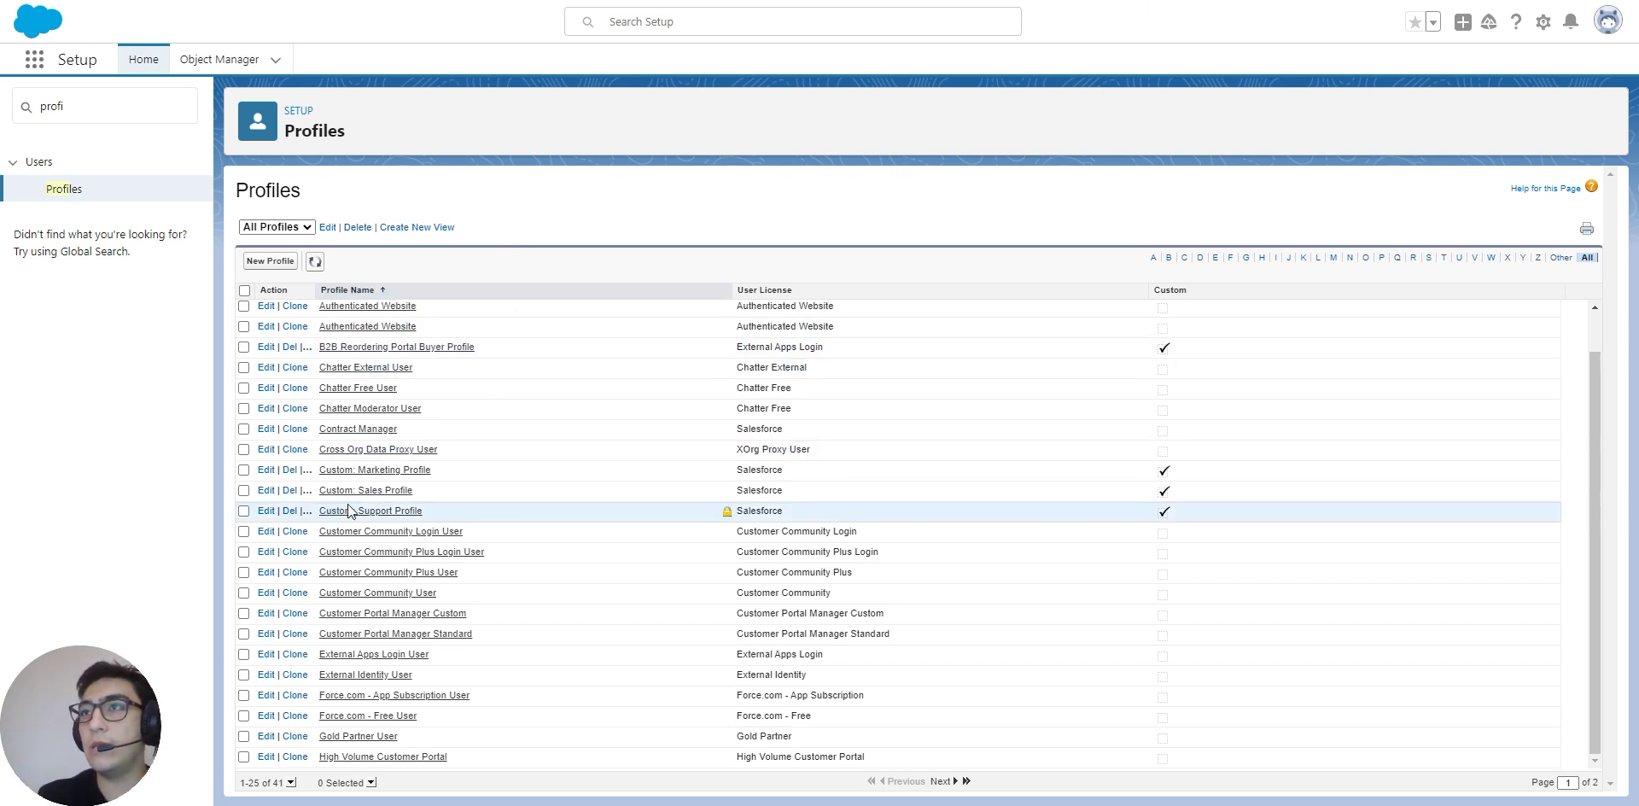
{"action": "left_click", "coordinate": [368, 493]}
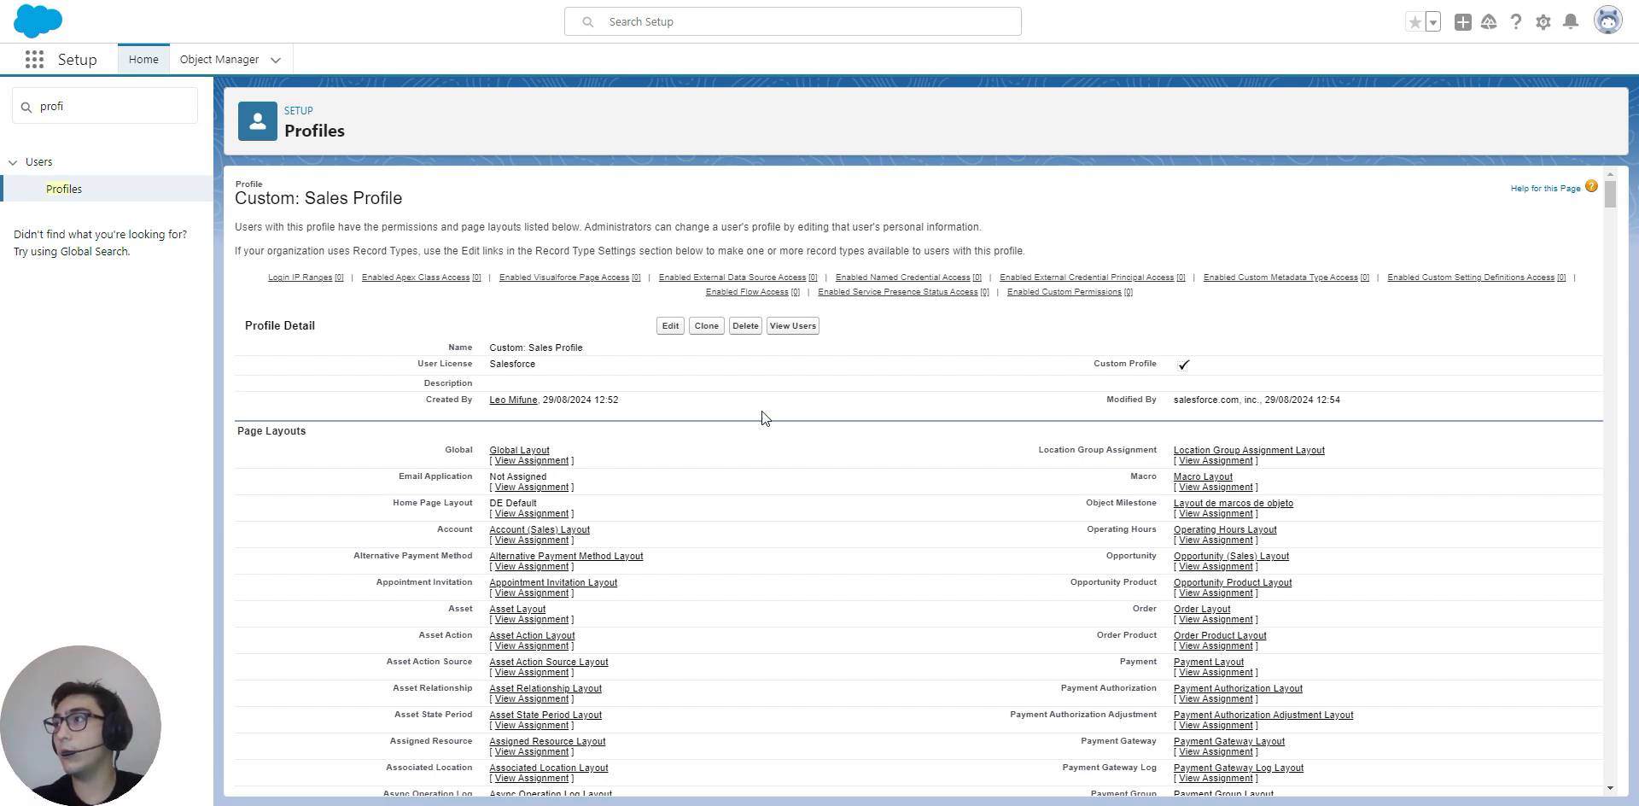
{"action": "scroll", "coordinate": [761, 411], "scroll_direction": "down", "scroll_amount": 1}
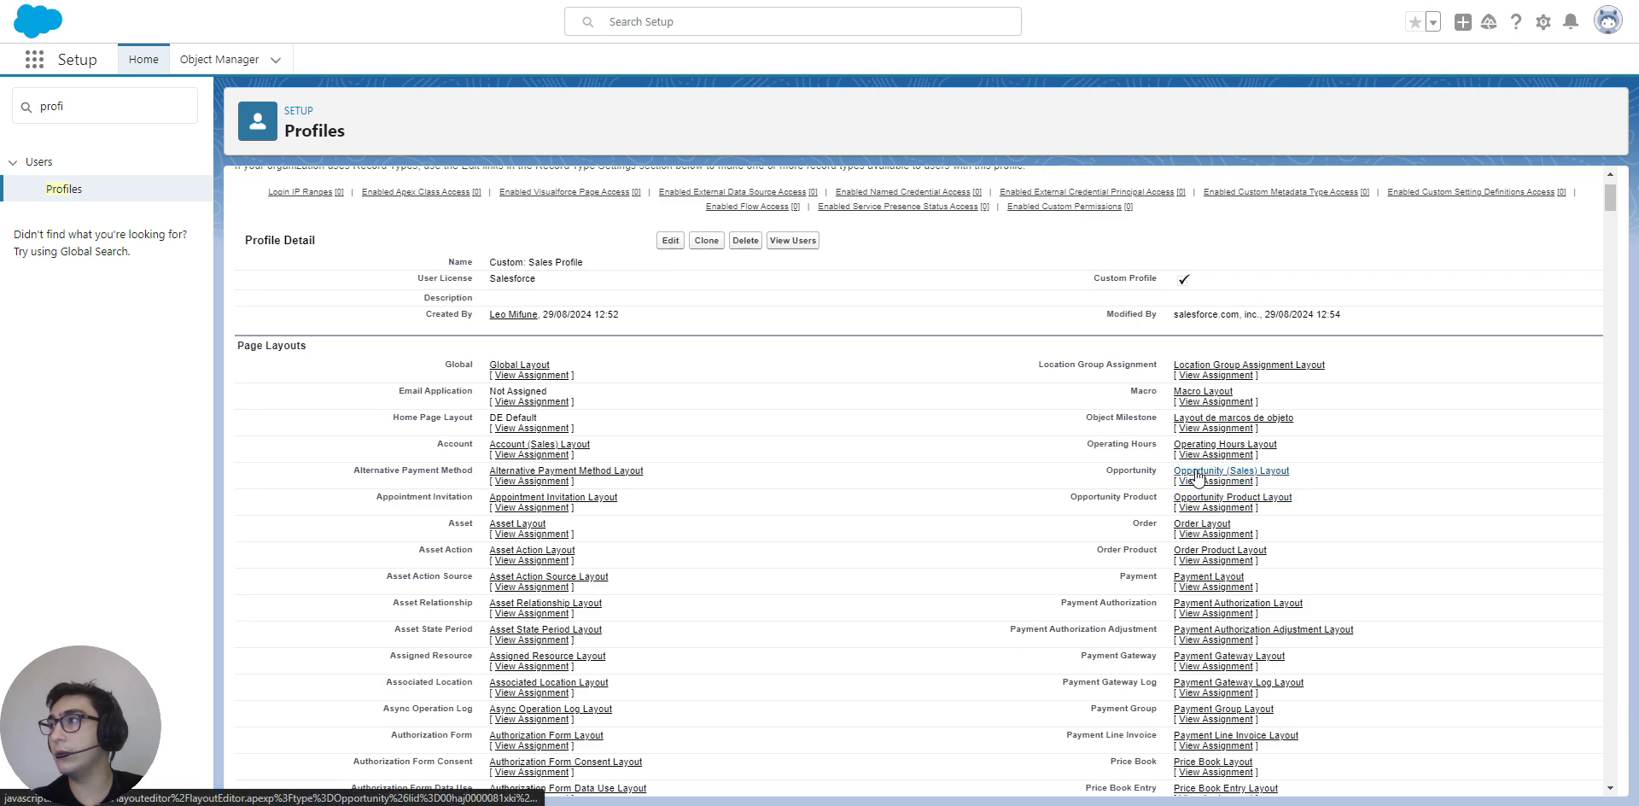
{"action": "left_click", "coordinate": [1196, 472]}
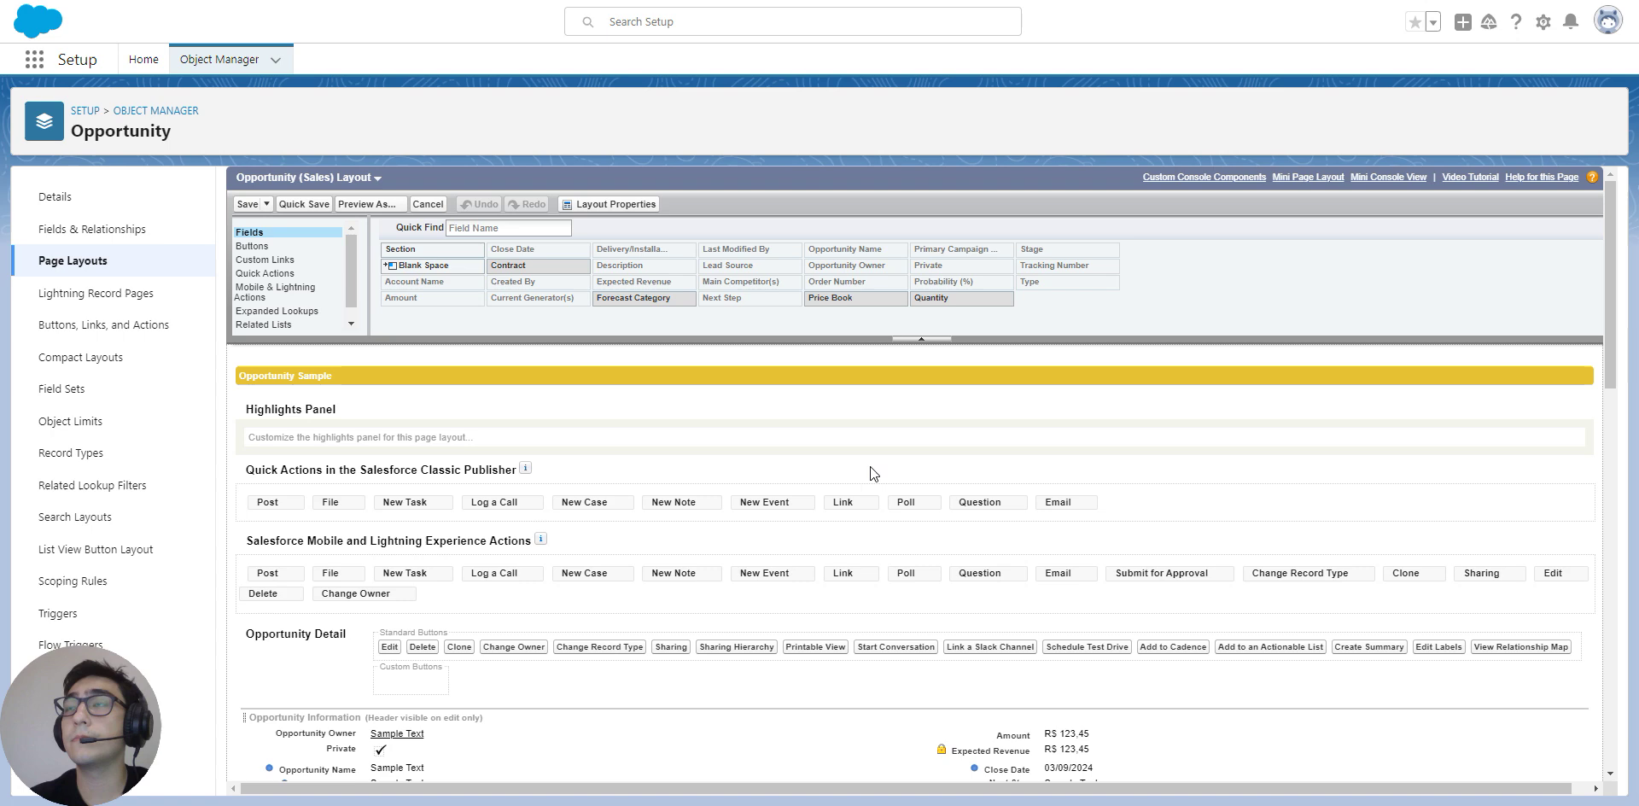
{"action": "key", "text": "alt+Left"}
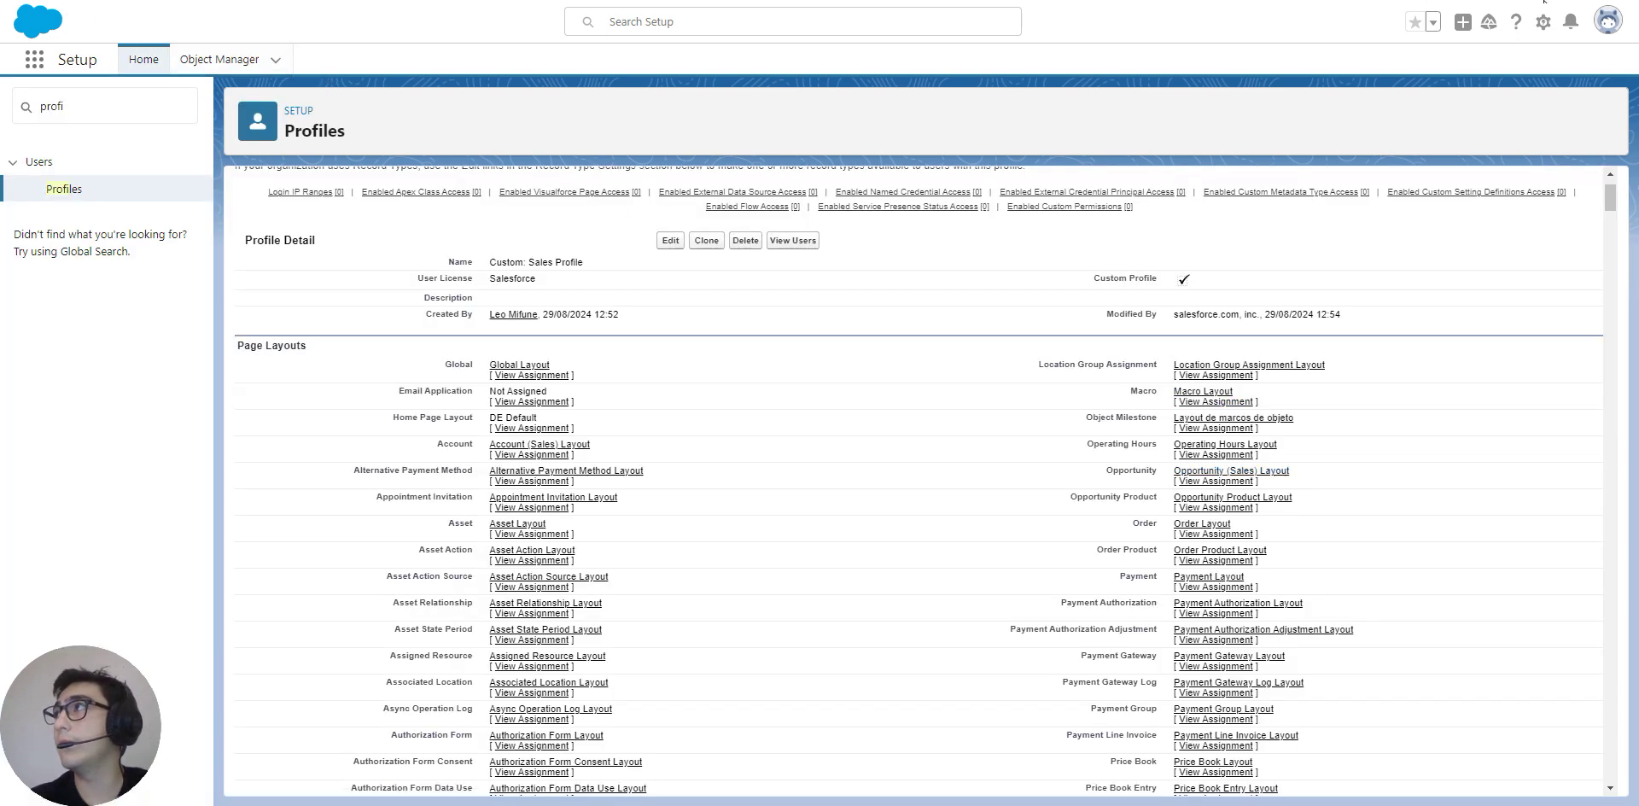
Step: Examine the sales profile's page layouts, field-level security, tab settings, and administrative and general user permissions
{"action": "scroll", "coordinate": [333, 350], "scroll_direction": "down", "scroll_amount": 7}
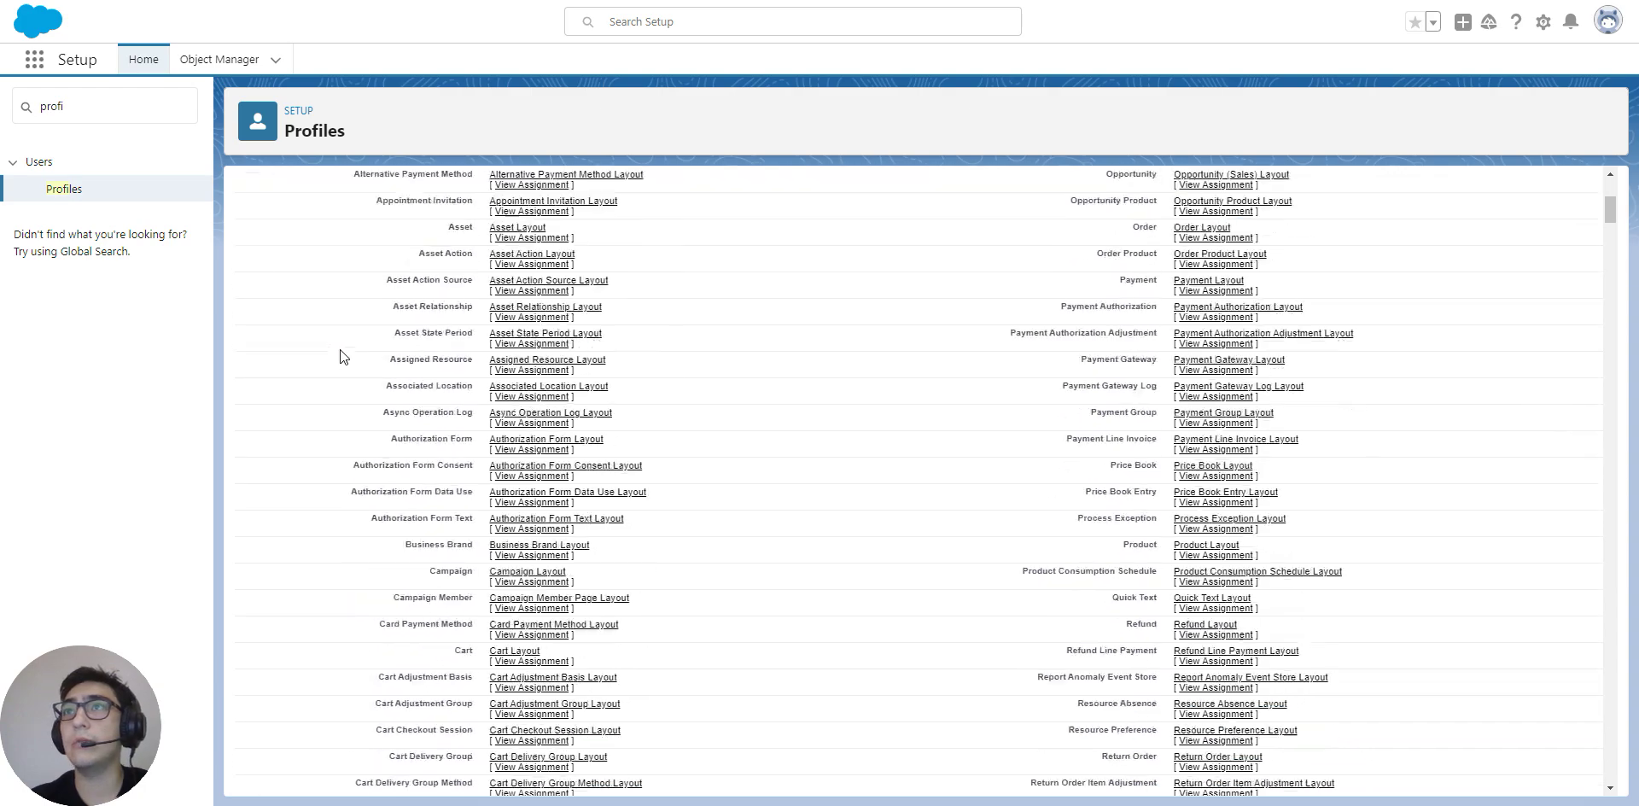
{"action": "scroll", "coordinate": [674, 358], "scroll_direction": "down", "scroll_amount": 10}
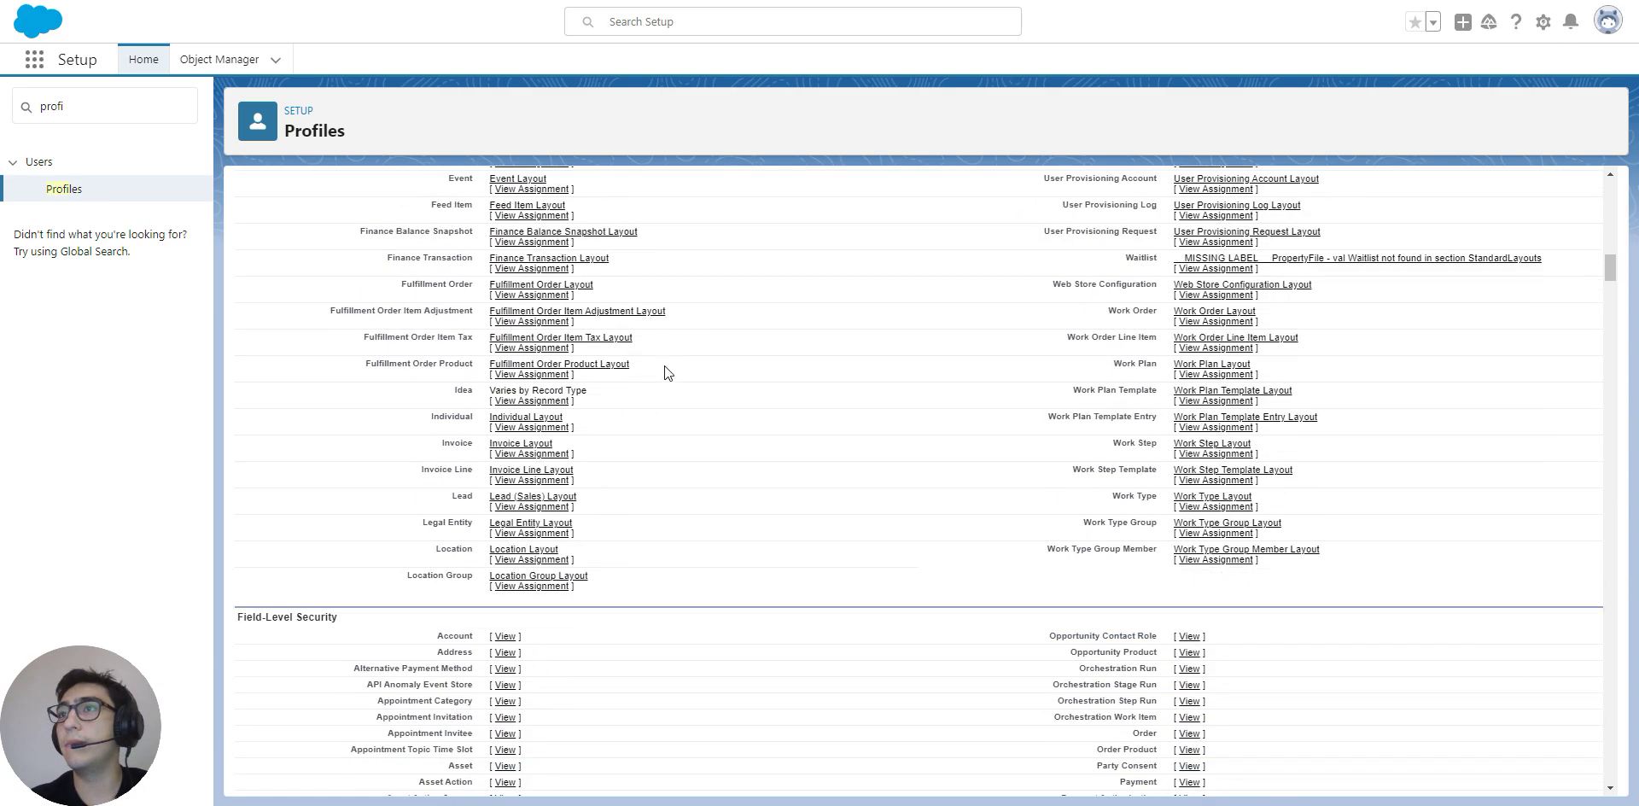
{"action": "scroll", "coordinate": [674, 370], "scroll_direction": "up", "scroll_amount": 4}
{"action": "scroll", "coordinate": [675, 377], "scroll_direction": "down", "scroll_amount": 18}
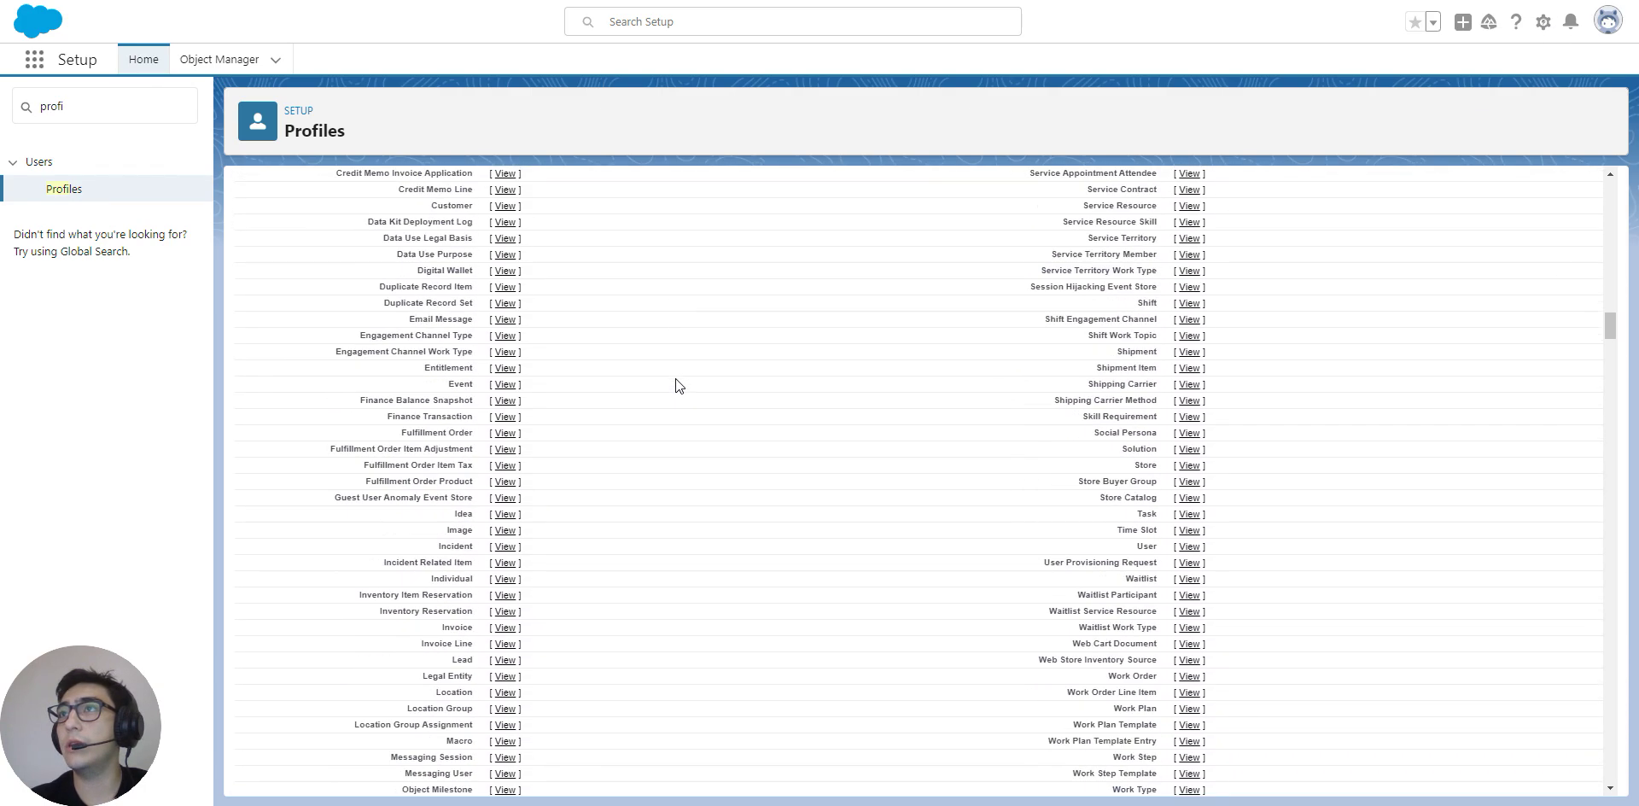
{"action": "scroll", "coordinate": [654, 362], "scroll_direction": "up", "scroll_amount": 3}
{"action": "scroll", "coordinate": [488, 381], "scroll_direction": "down", "scroll_amount": 15}
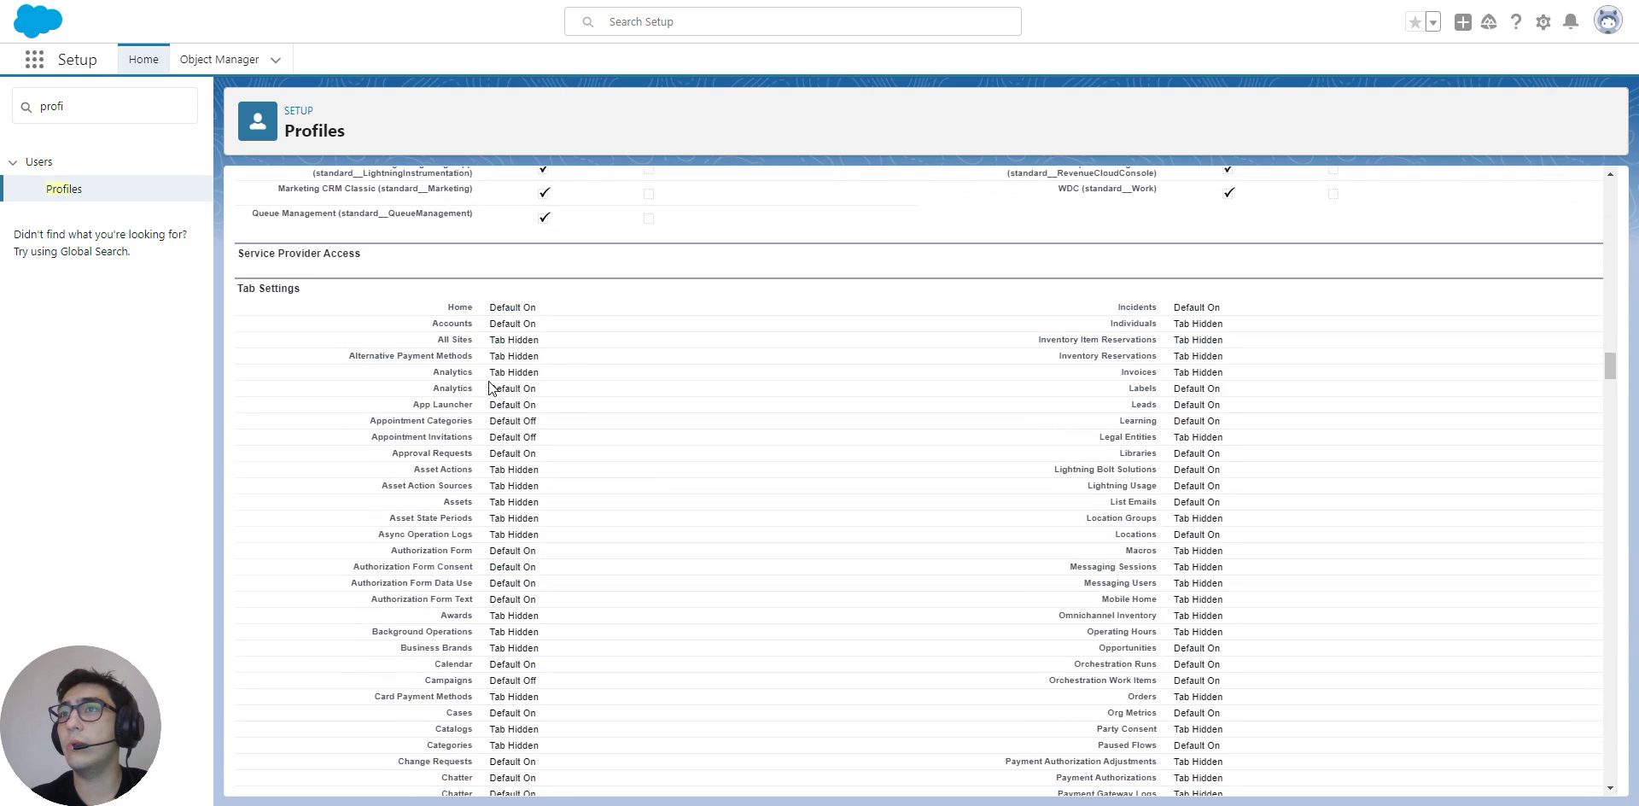
{"action": "scroll", "coordinate": [352, 374], "scroll_direction": "down", "scroll_amount": 7}
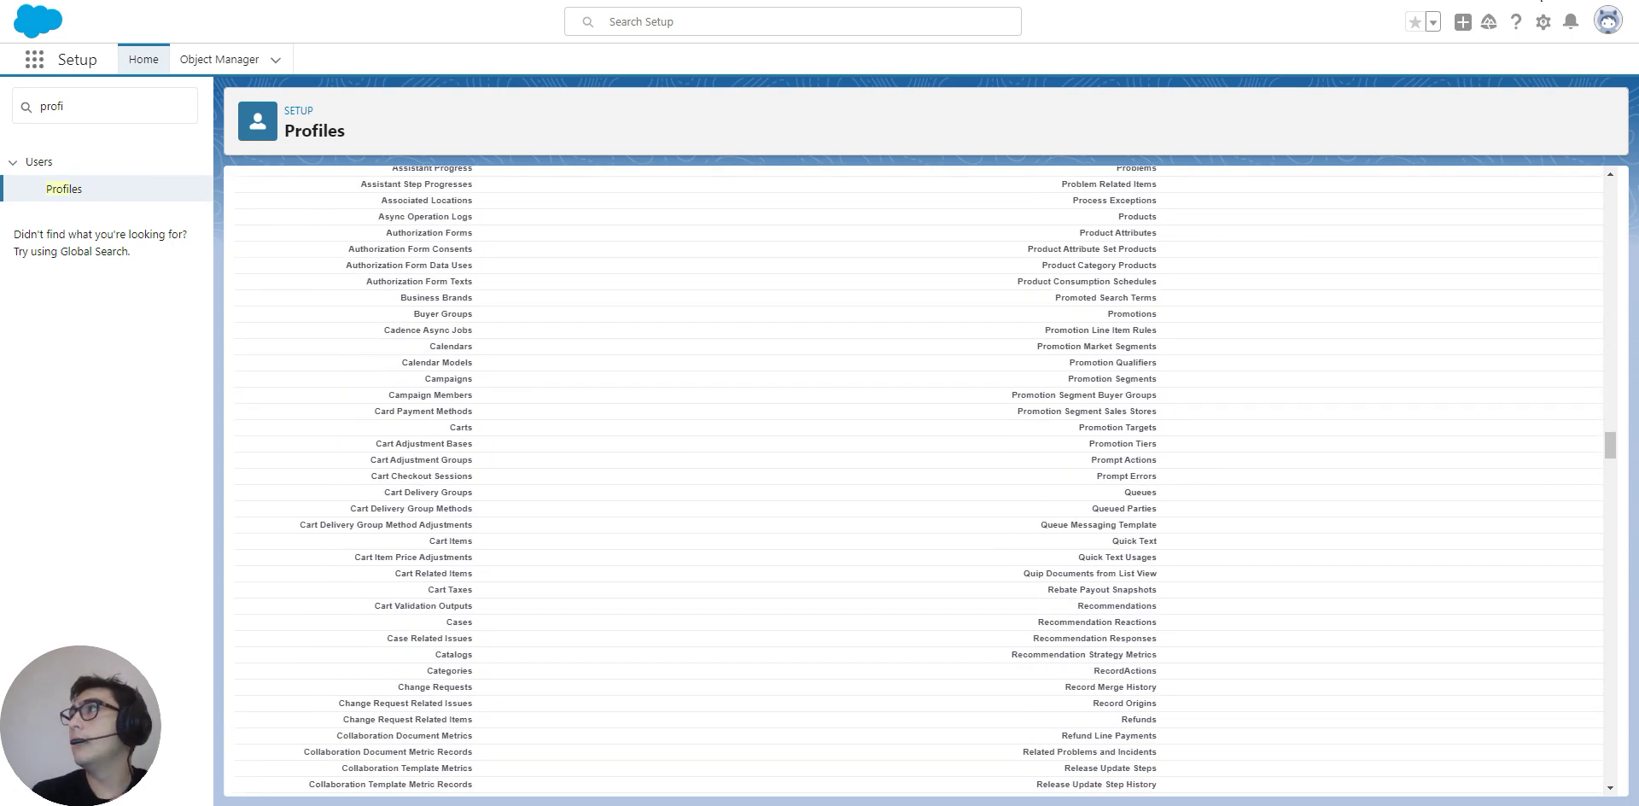
{"action": "scroll", "coordinate": [764, 258], "scroll_direction": "down", "scroll_amount": 20}
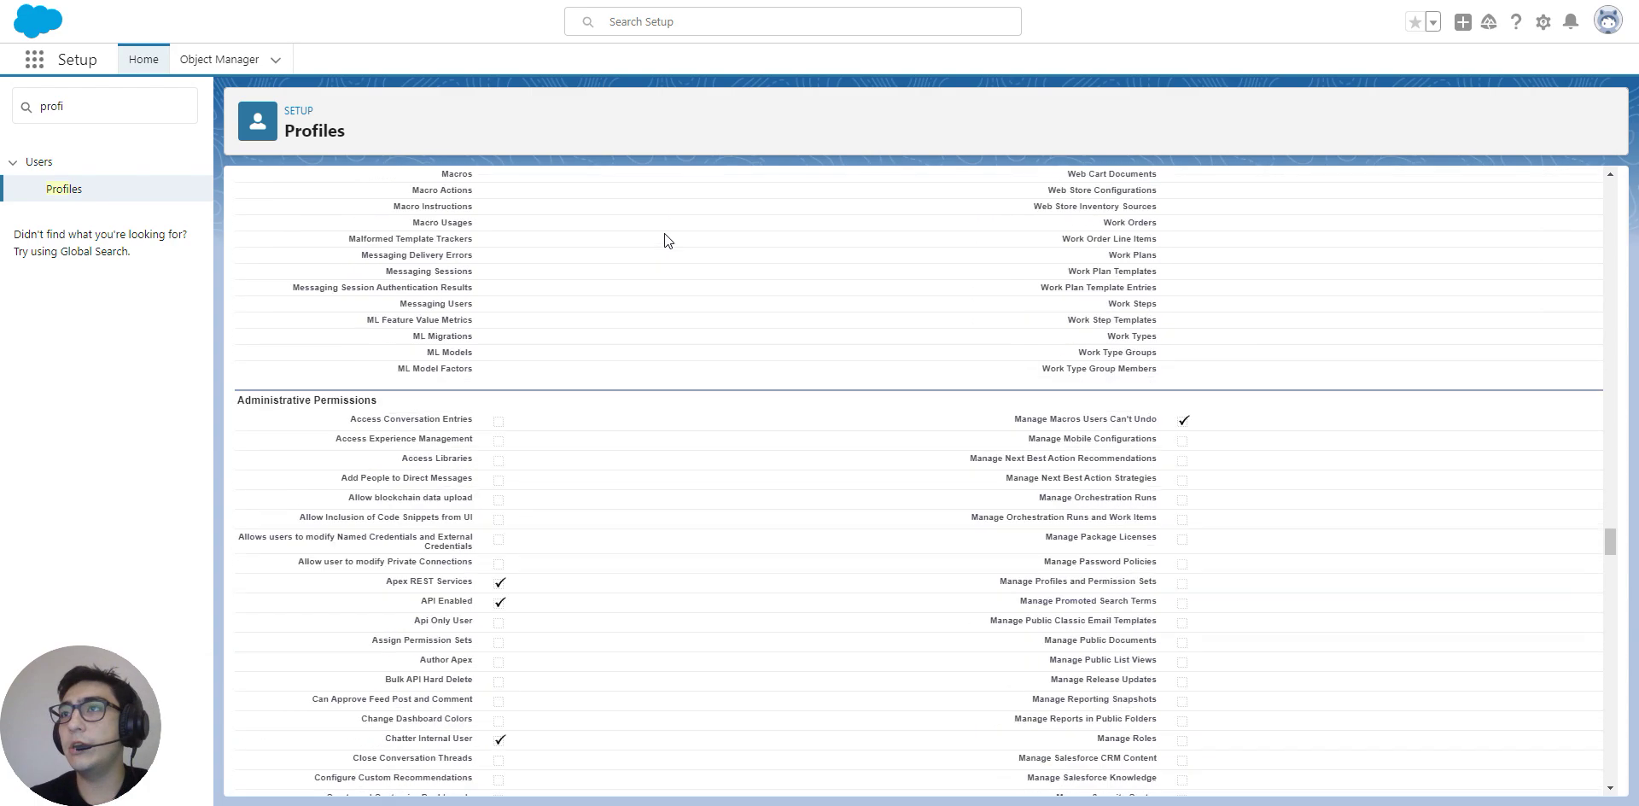
{"action": "scroll", "coordinate": [657, 241], "scroll_direction": "down", "scroll_amount": 4}
{"action": "scroll", "coordinate": [632, 245], "scroll_direction": "up", "scroll_amount": 3}
{"action": "scroll", "coordinate": [624, 244], "scroll_direction": "down", "scroll_amount": 11}
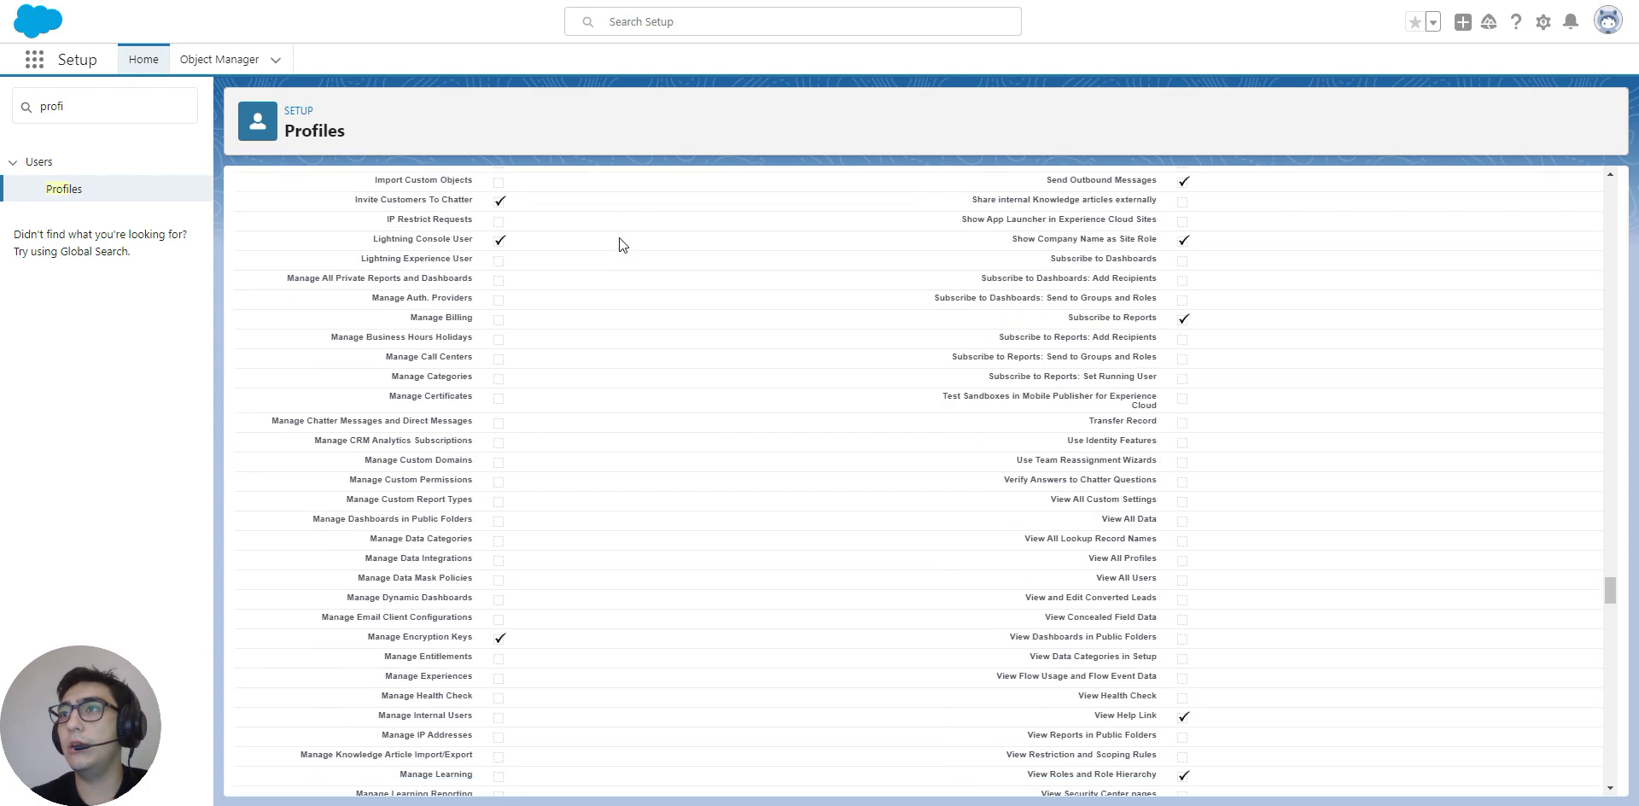
{"action": "scroll", "coordinate": [615, 235], "scroll_direction": "down", "scroll_amount": 10}
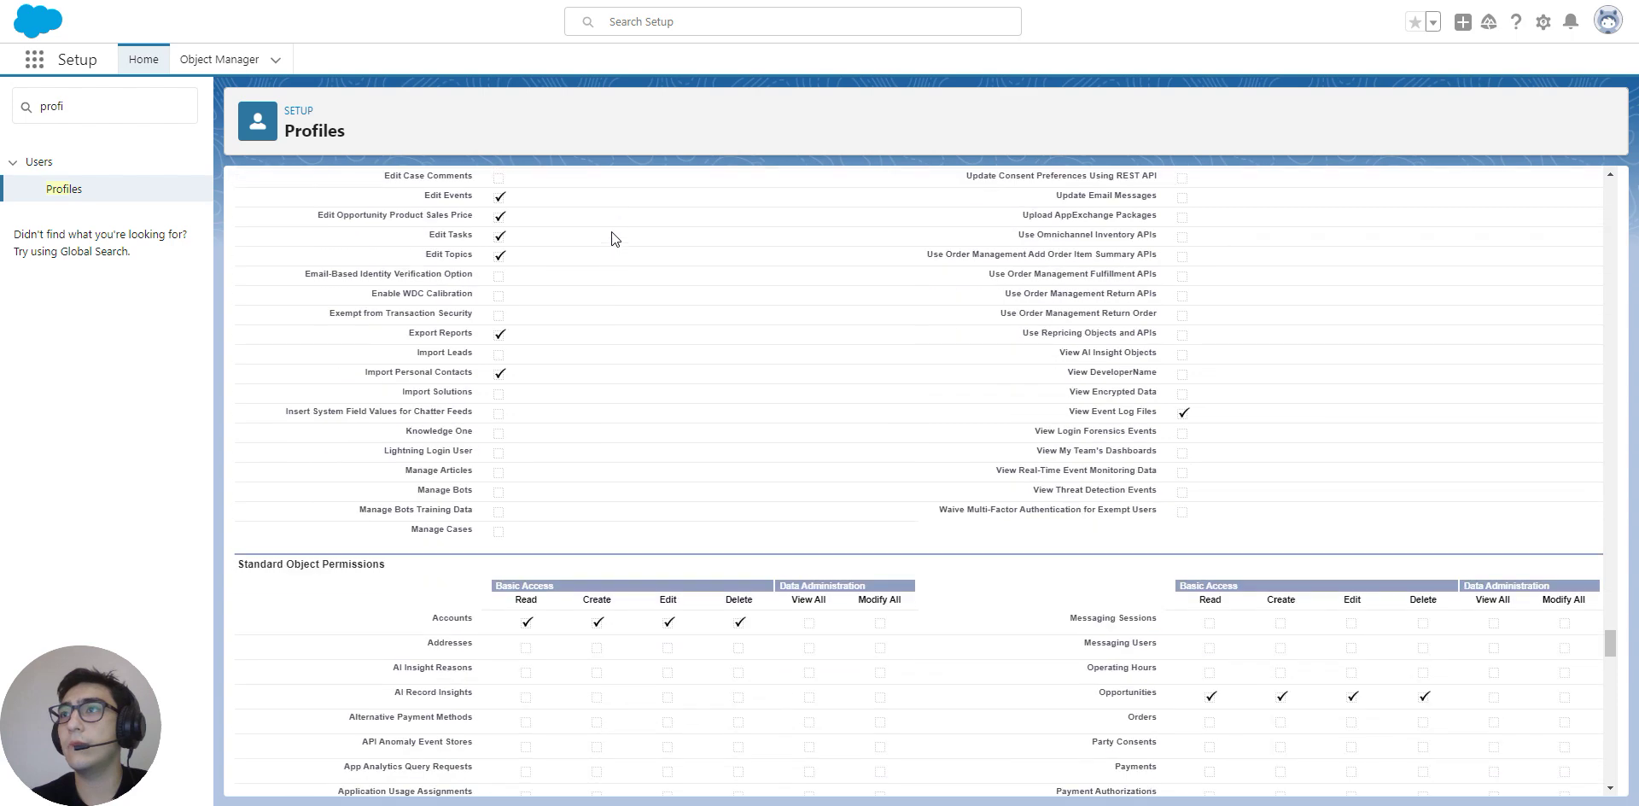
Step: Examine the sales profile's Standard Object Permissions, comparing the basic access and data administration rights granted for each object
{"action": "scroll", "coordinate": [611, 237], "scroll_direction": "down", "scroll_amount": 4}
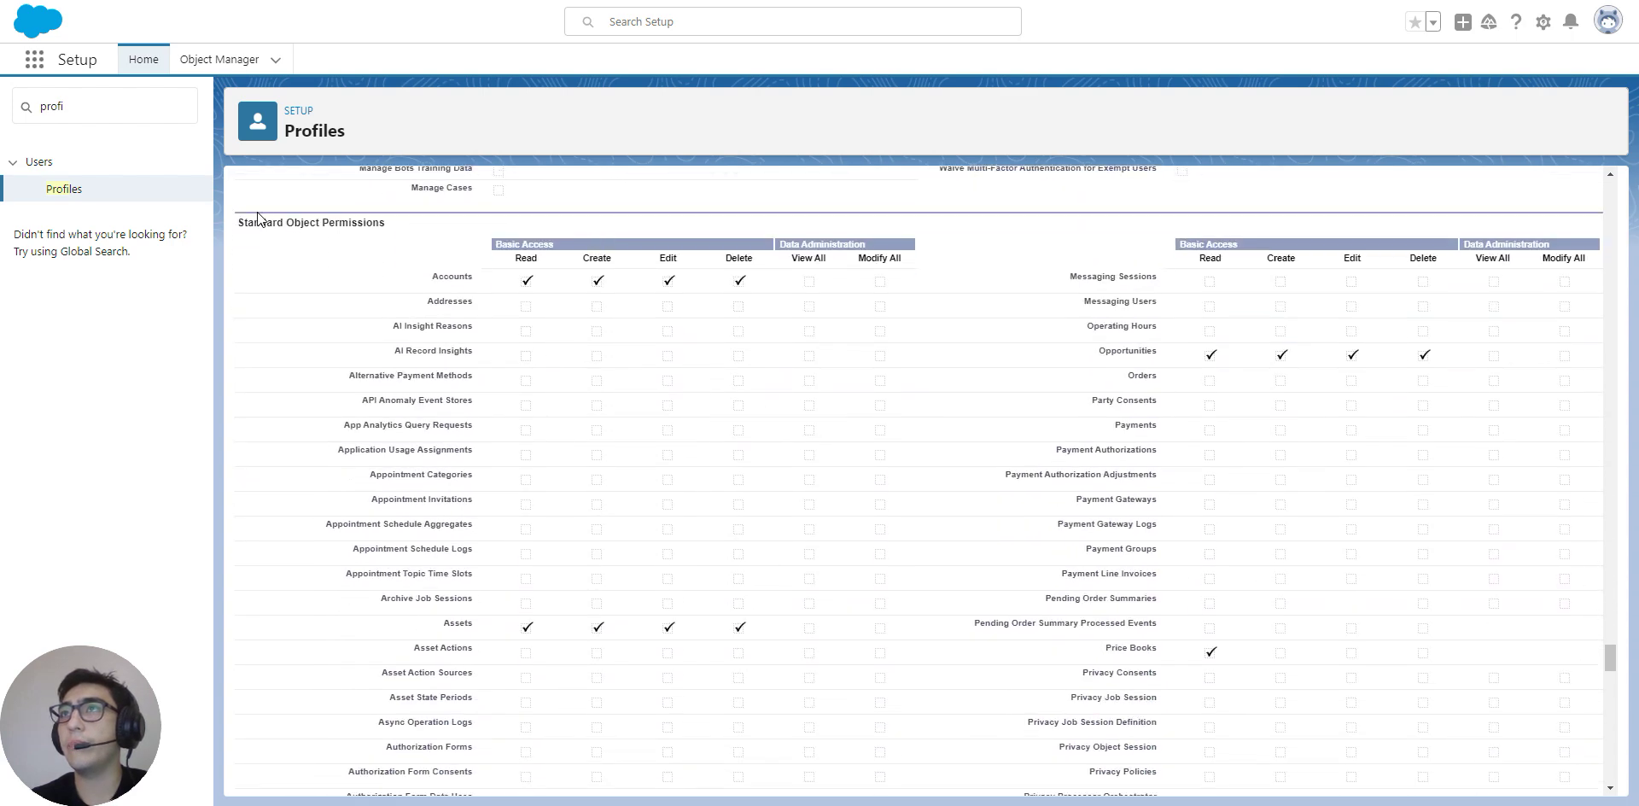
{"action": "left_click_drag", "start_coordinate": [233, 222], "coordinate": [418, 225]}
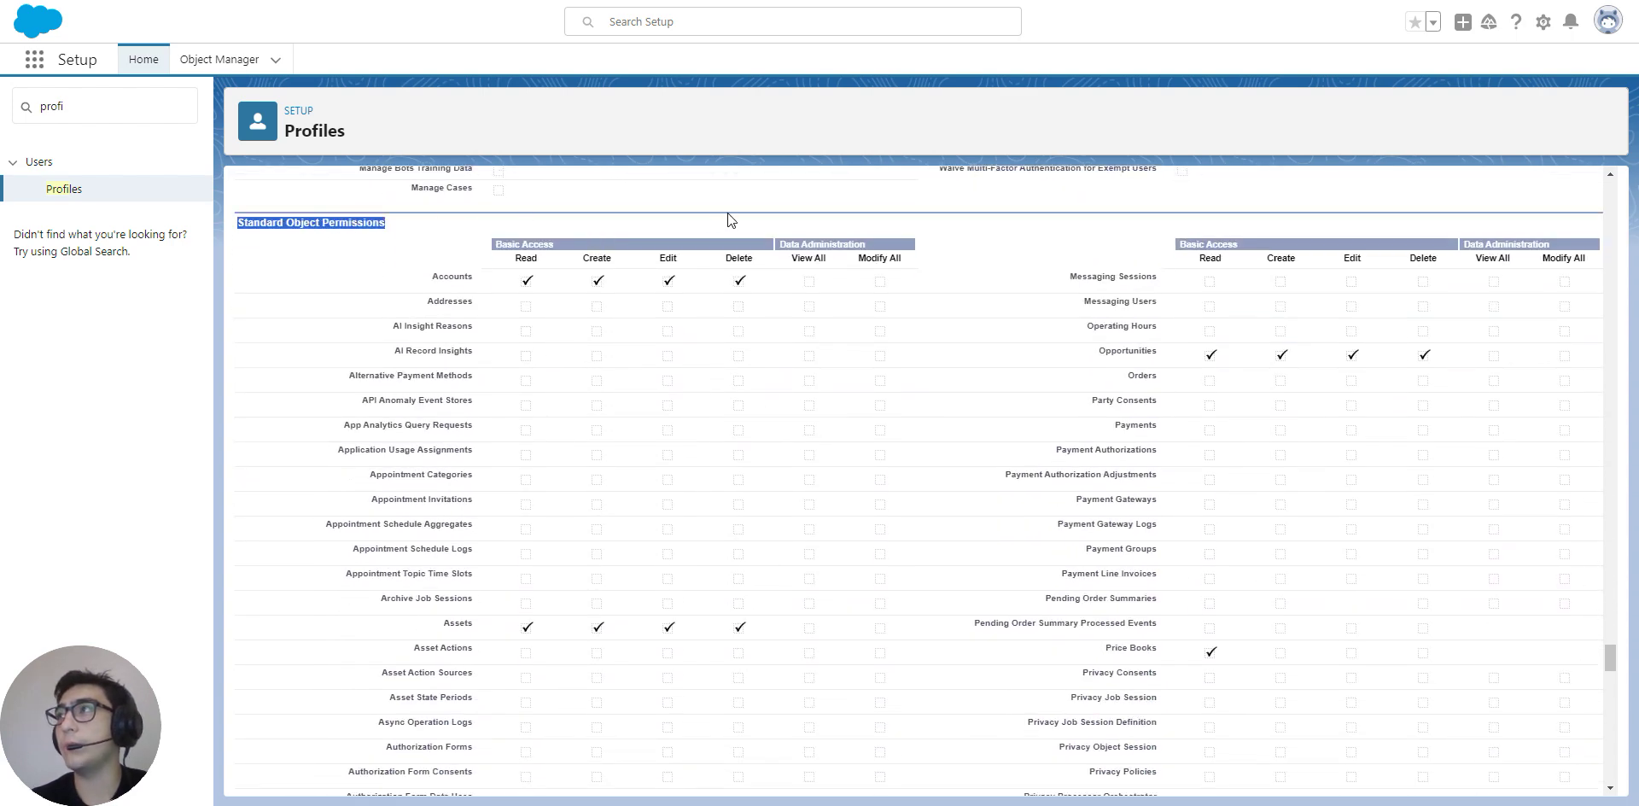
{"action": "scroll", "coordinate": [575, 314], "scroll_direction": "down", "scroll_amount": 15}
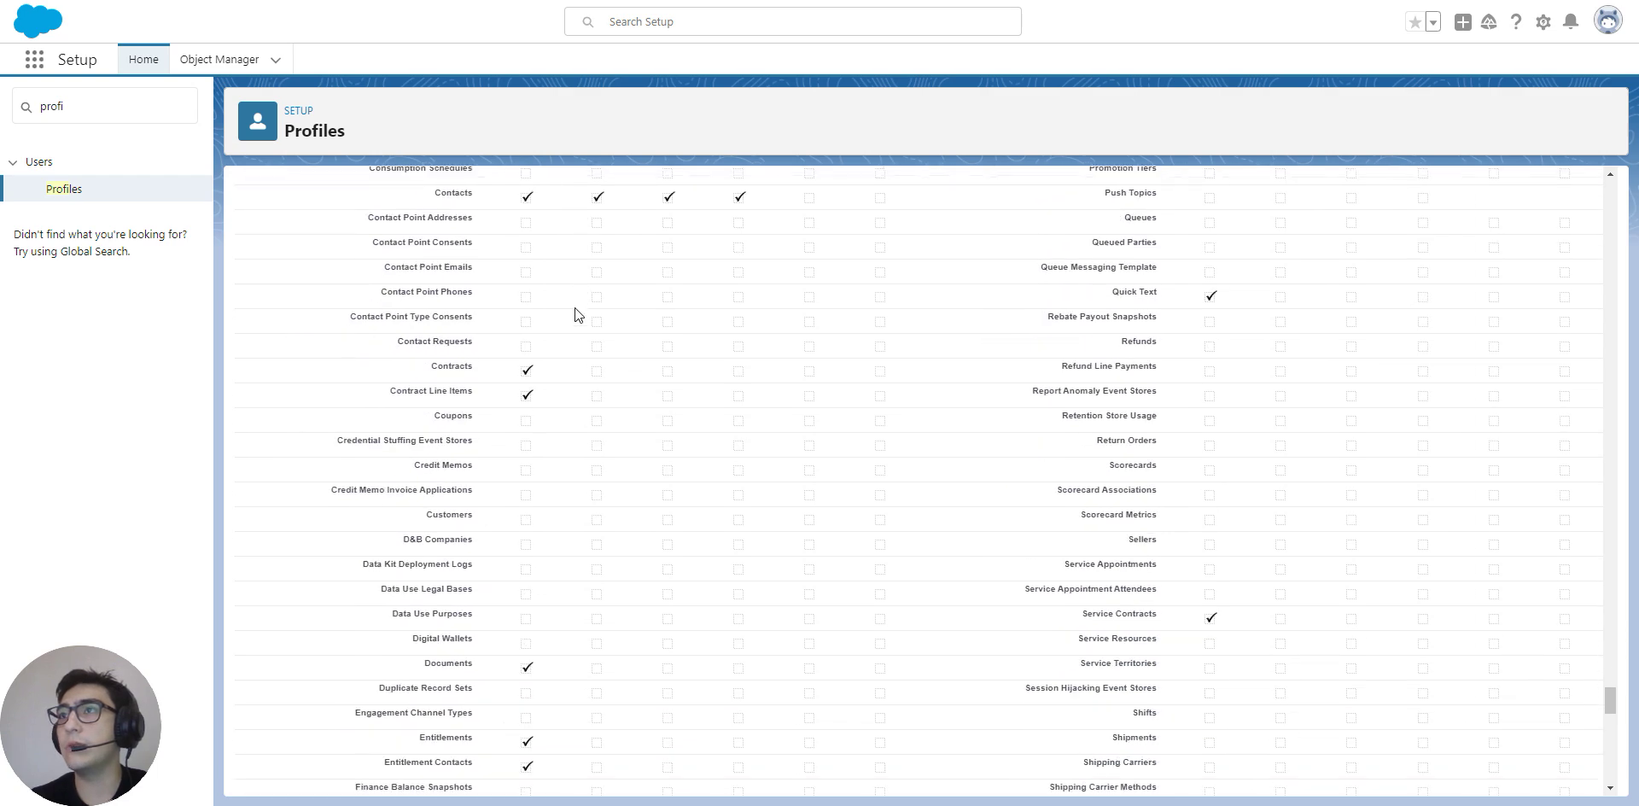
{"action": "scroll", "coordinate": [576, 308], "scroll_direction": "up", "scroll_amount": 10}
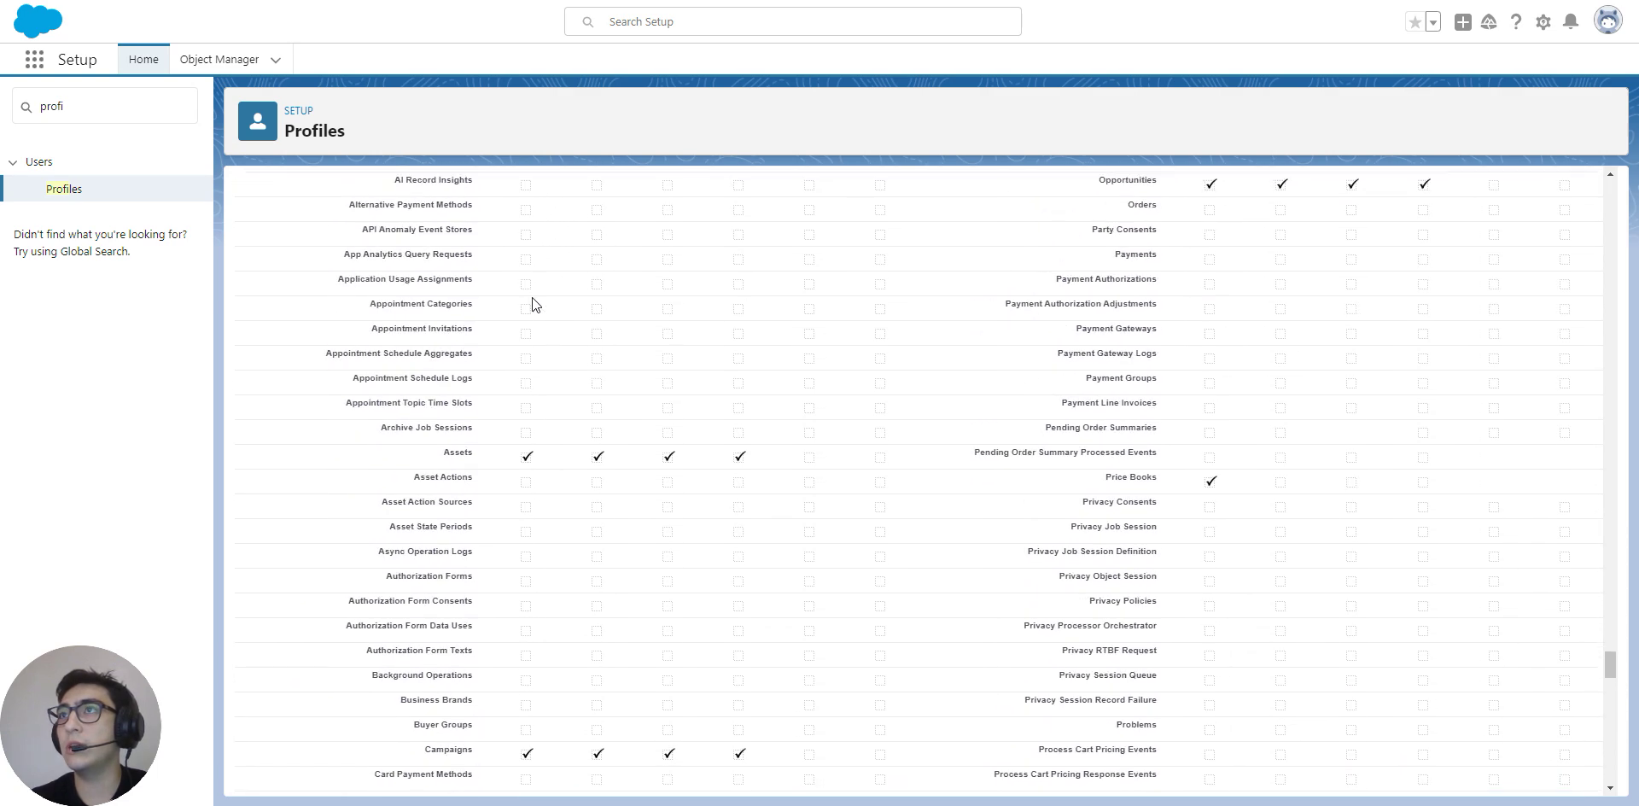
{"action": "scroll", "coordinate": [530, 297], "scroll_direction": "up", "scroll_amount": 2}
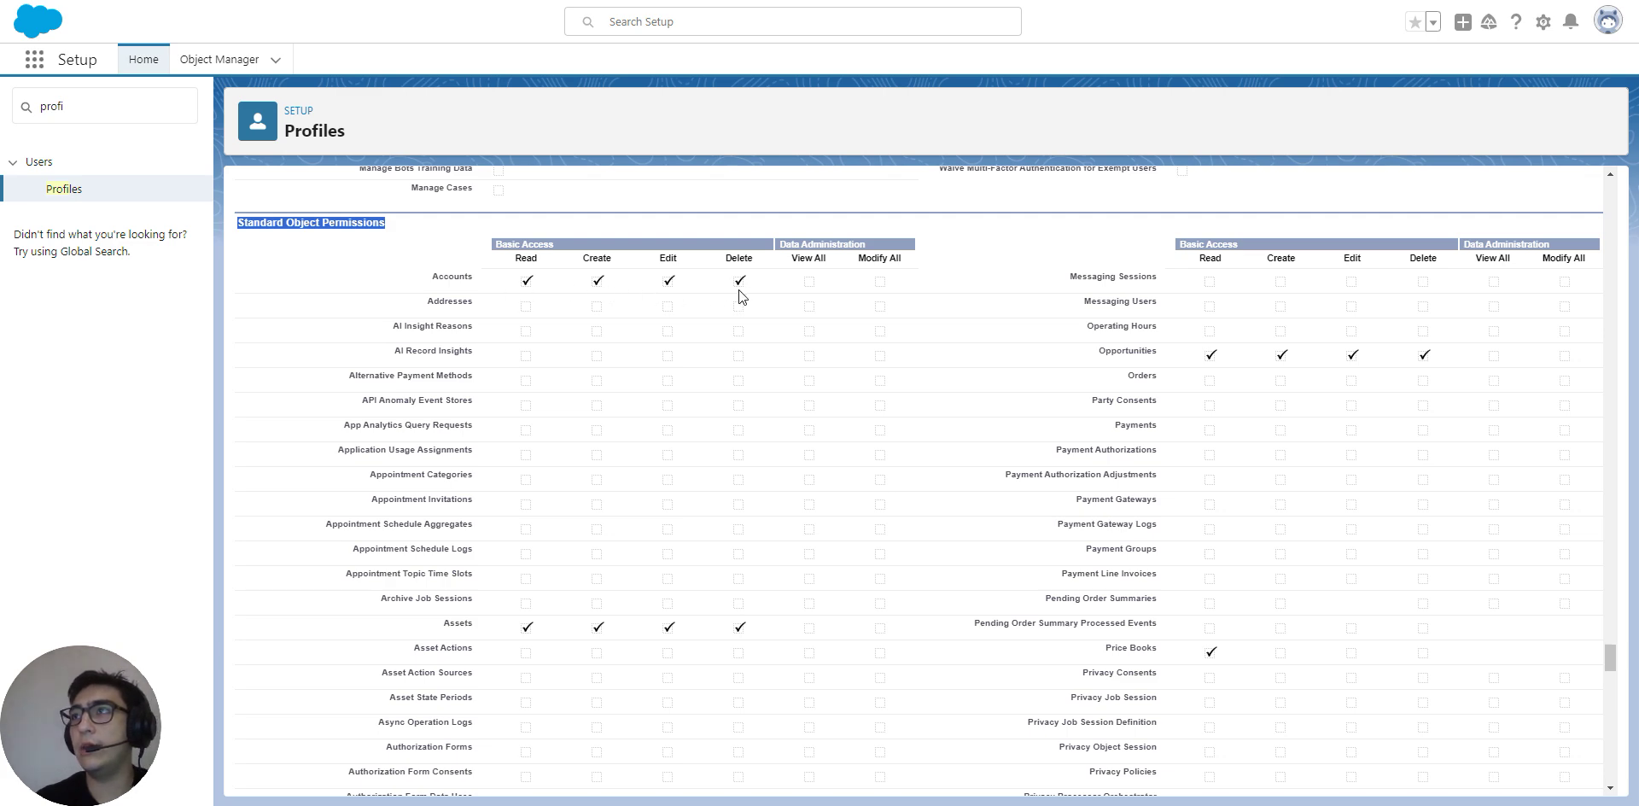
{"action": "scroll", "coordinate": [740, 290], "scroll_direction": "down", "scroll_amount": 6}
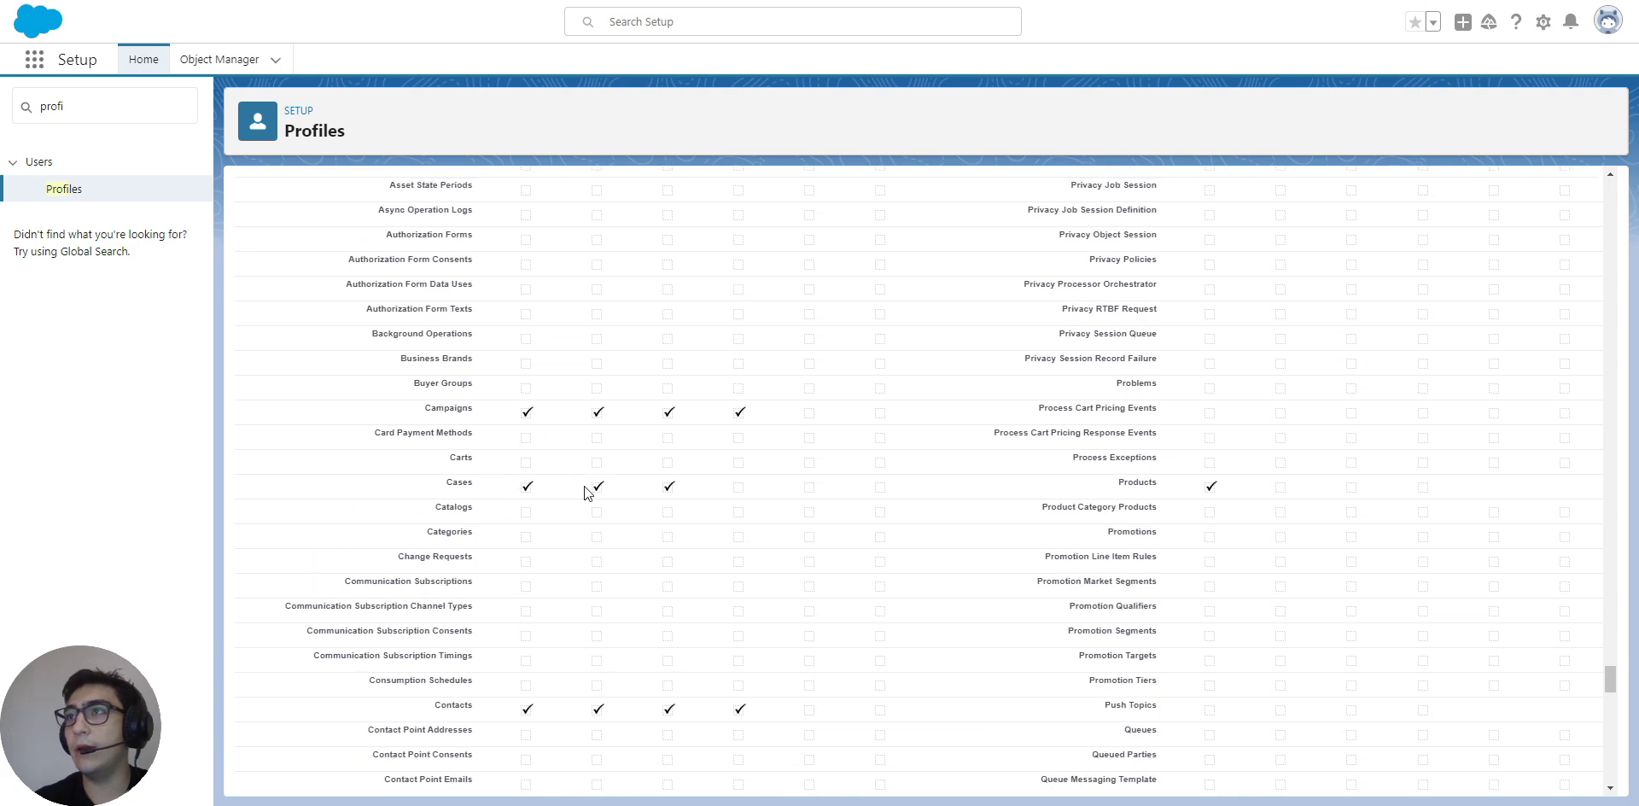
{"action": "scroll", "coordinate": [752, 487], "scroll_direction": "up", "scroll_amount": 7}
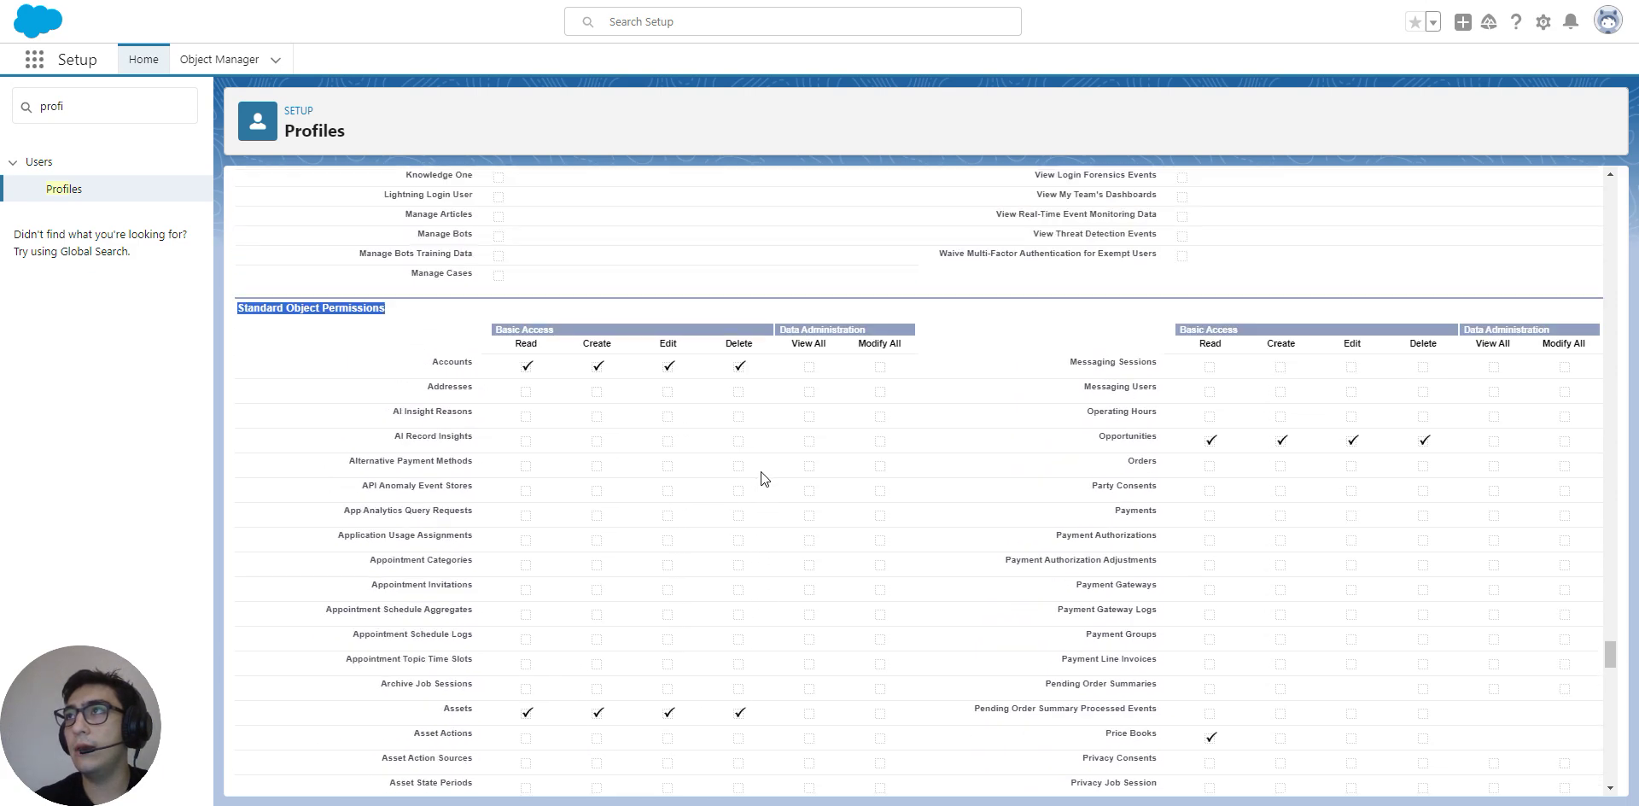
{"action": "scroll", "coordinate": [751, 478], "scroll_direction": "down", "scroll_amount": 4}
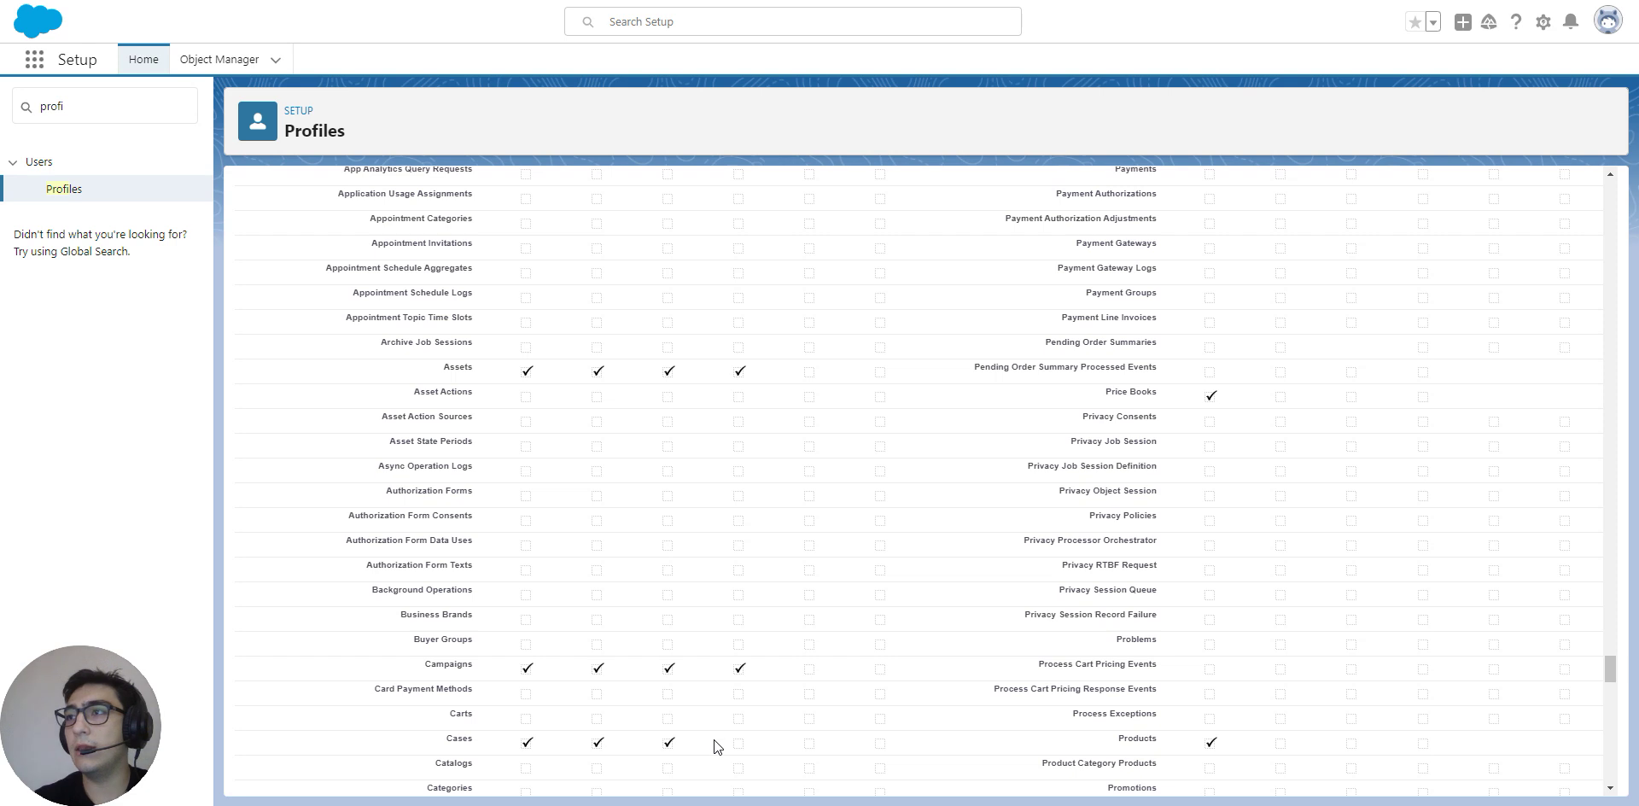
{"action": "scroll", "coordinate": [726, 725], "scroll_direction": "down", "scroll_amount": 1}
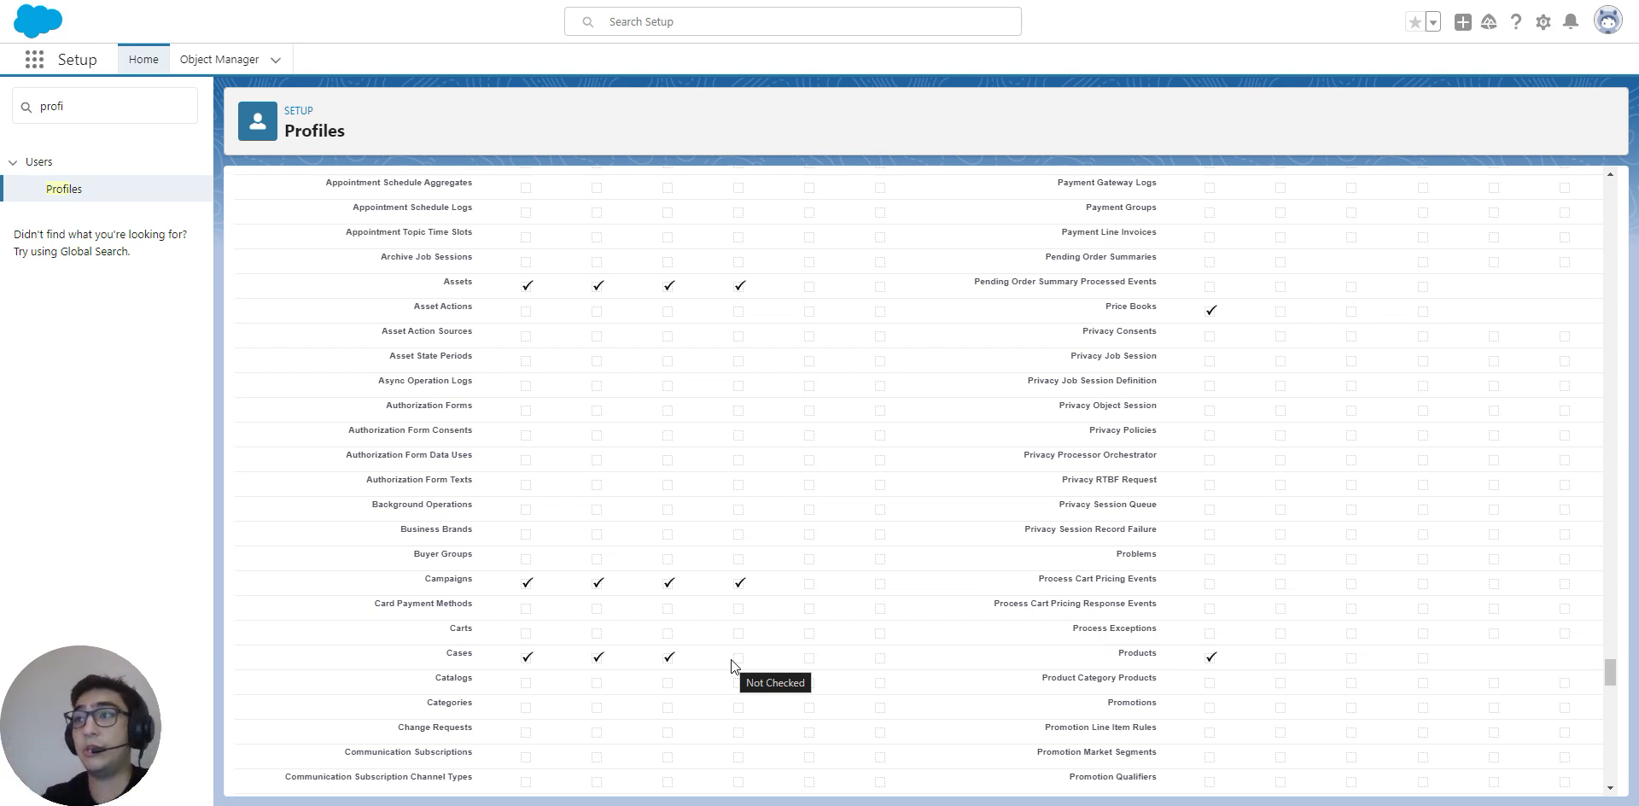
{"action": "scroll", "coordinate": [689, 688], "scroll_direction": "down", "scroll_amount": 5}
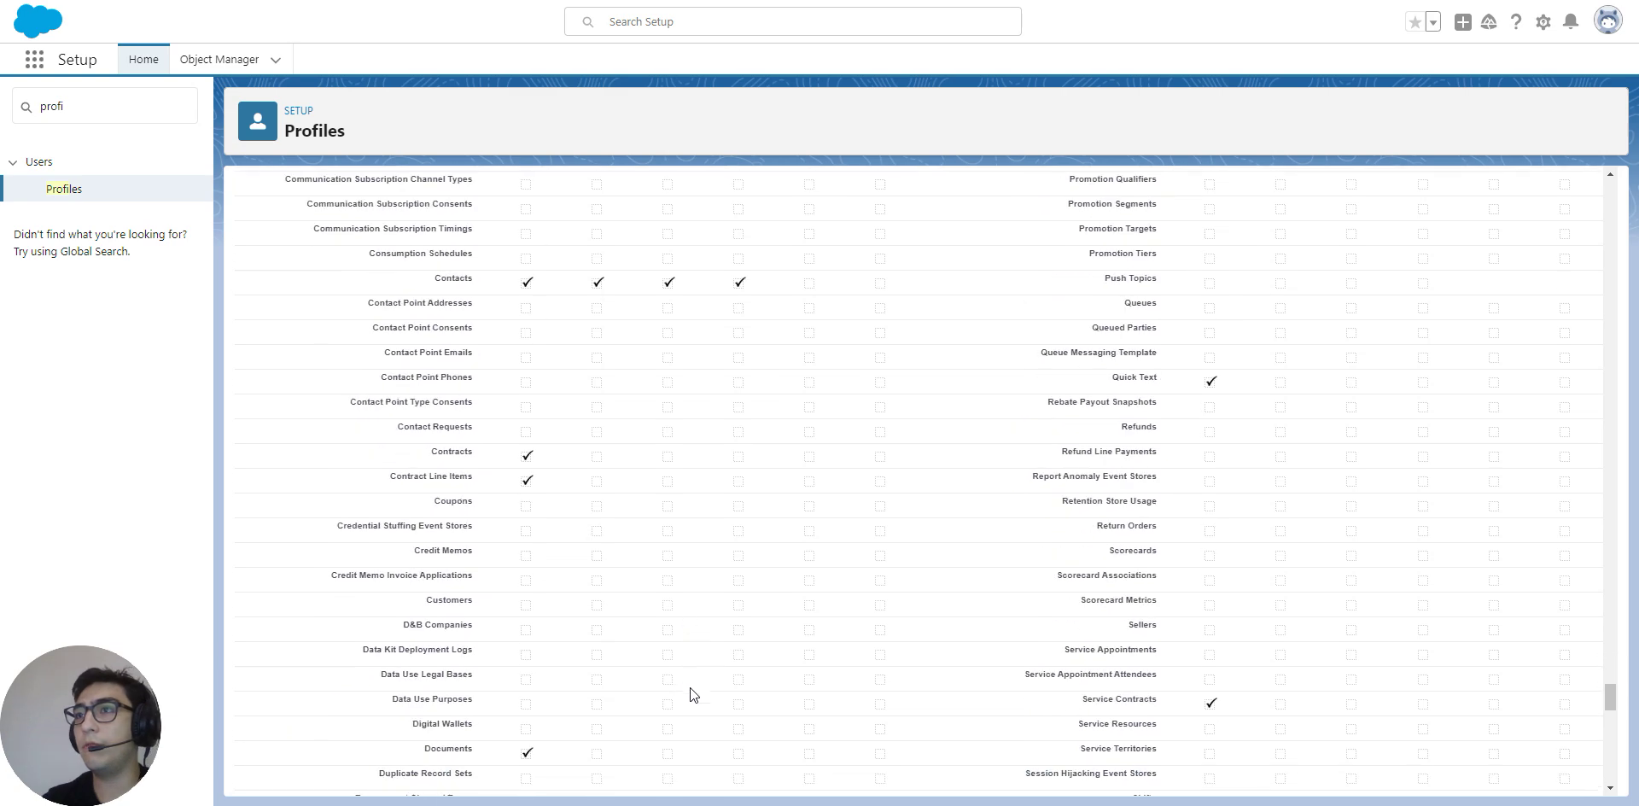
{"action": "scroll", "coordinate": [700, 697], "scroll_direction": "up", "scroll_amount": 4}
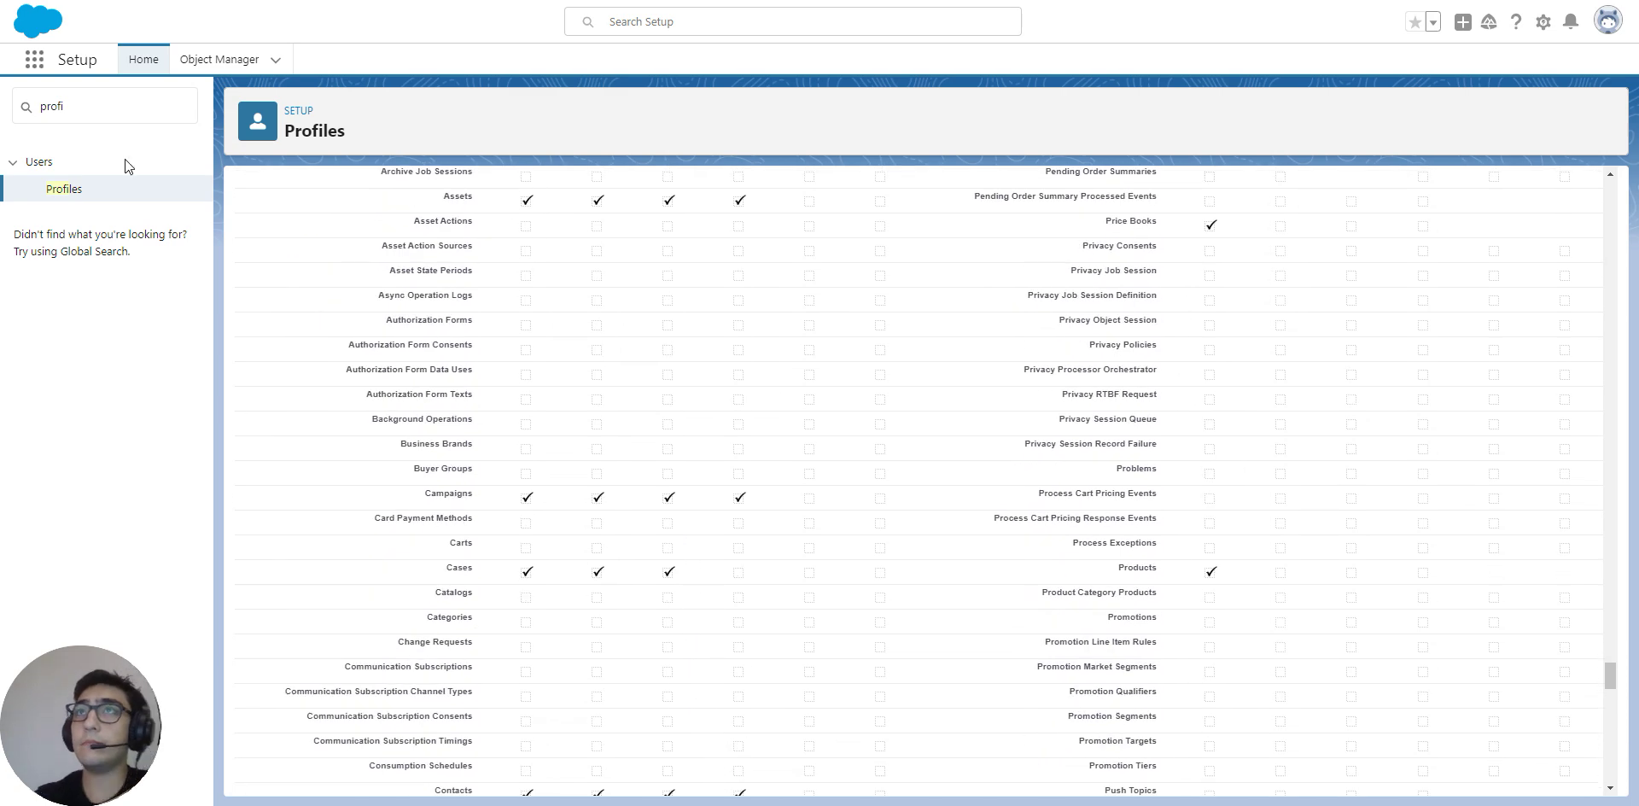
Step: Search Setup for "permission" and open the Permission Sets list
{"action": "double_click", "coordinate": [92, 116]}
{"action": "type", "text": "permission"}
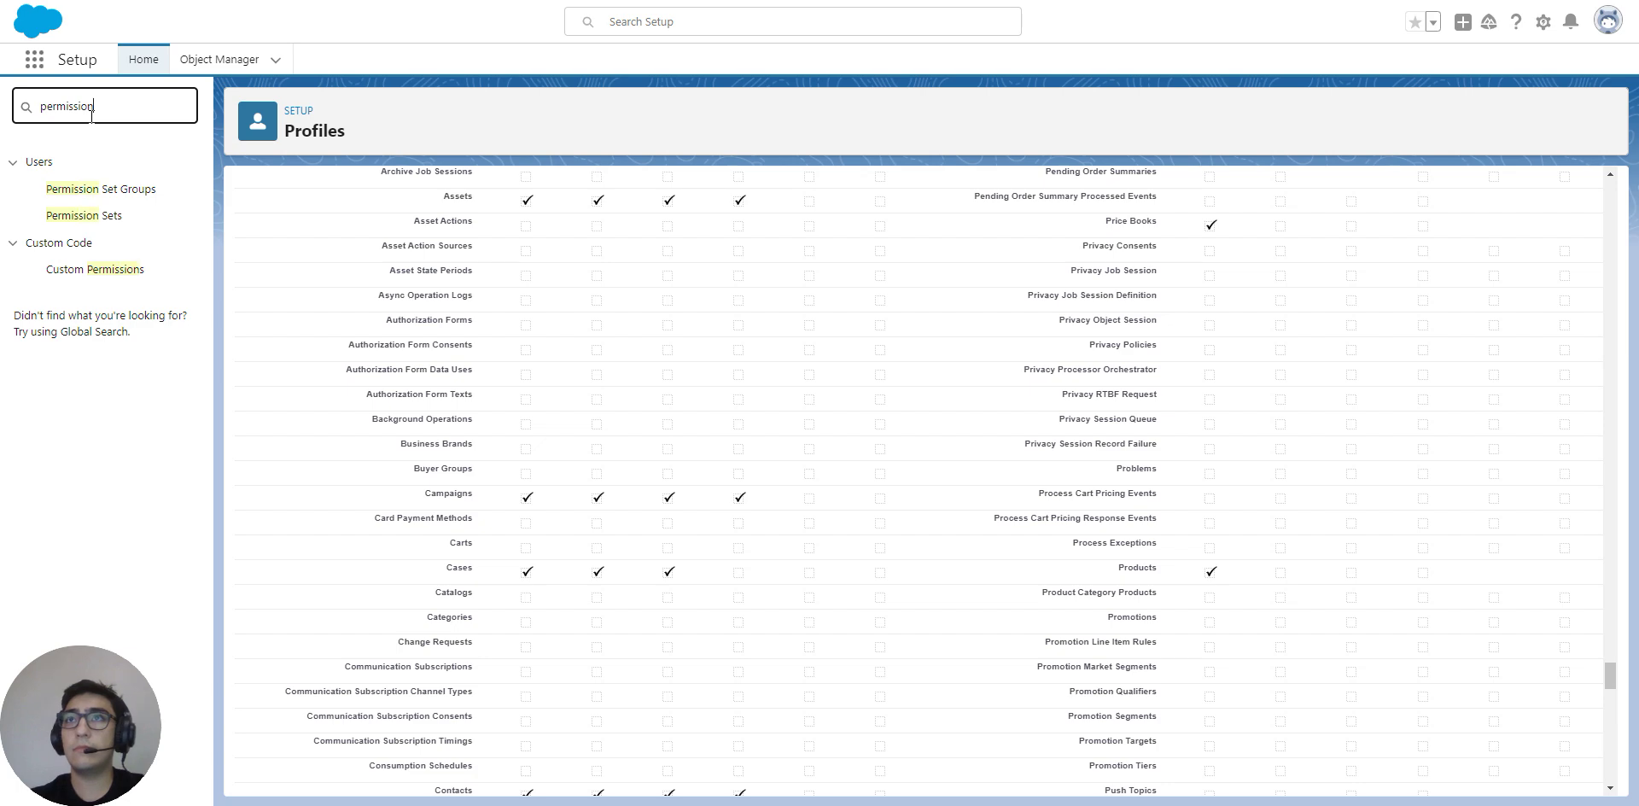
{"action": "left_click", "coordinate": [128, 215]}
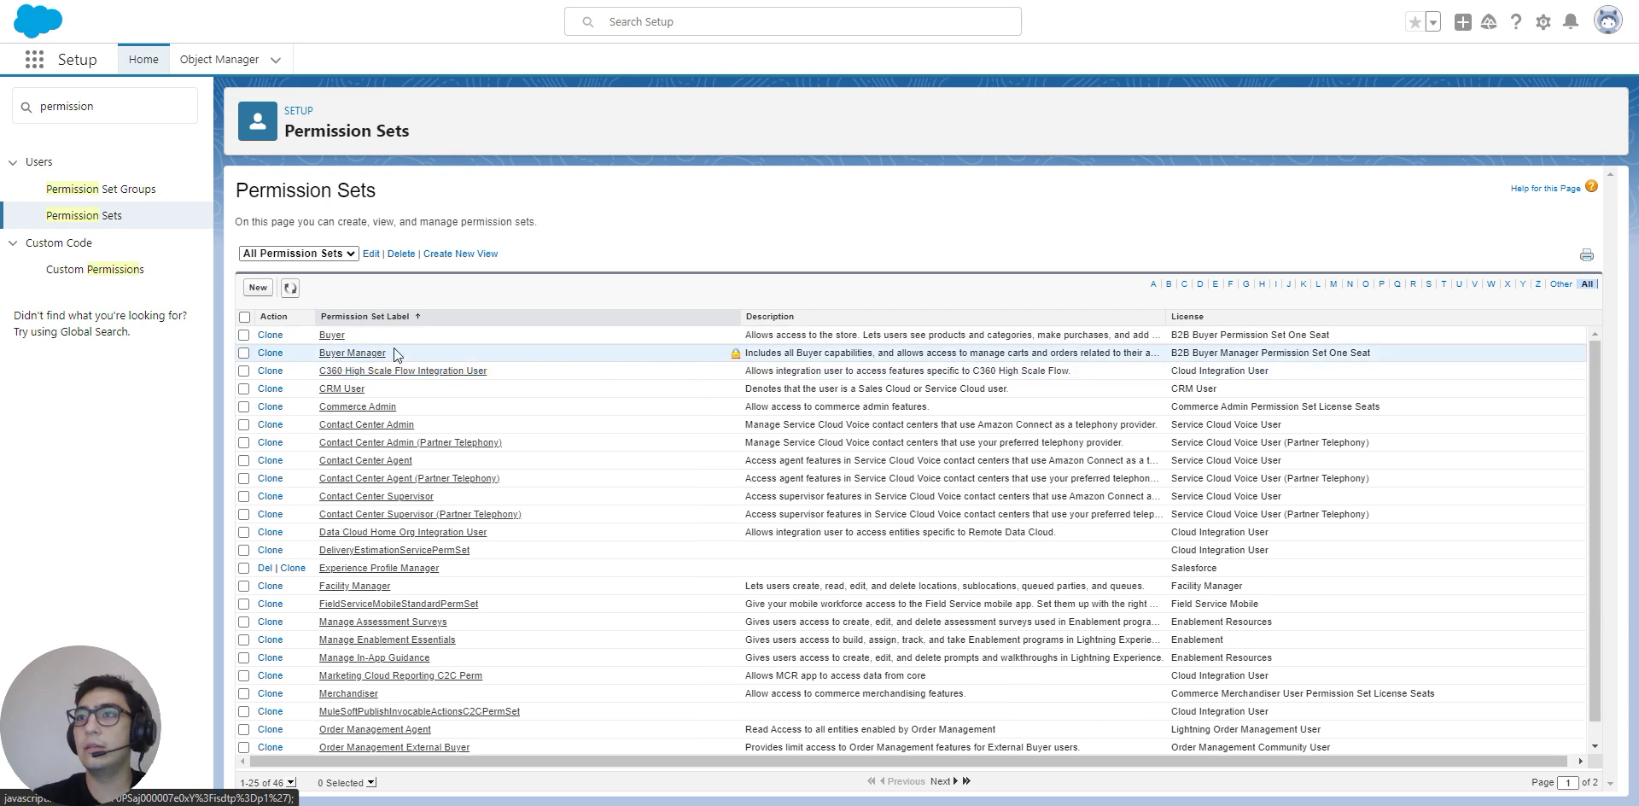
Step: Open the Commerce Admin permission set and view the Accounts object and field permissions in its object settings
{"action": "left_click", "coordinate": [382, 408]}
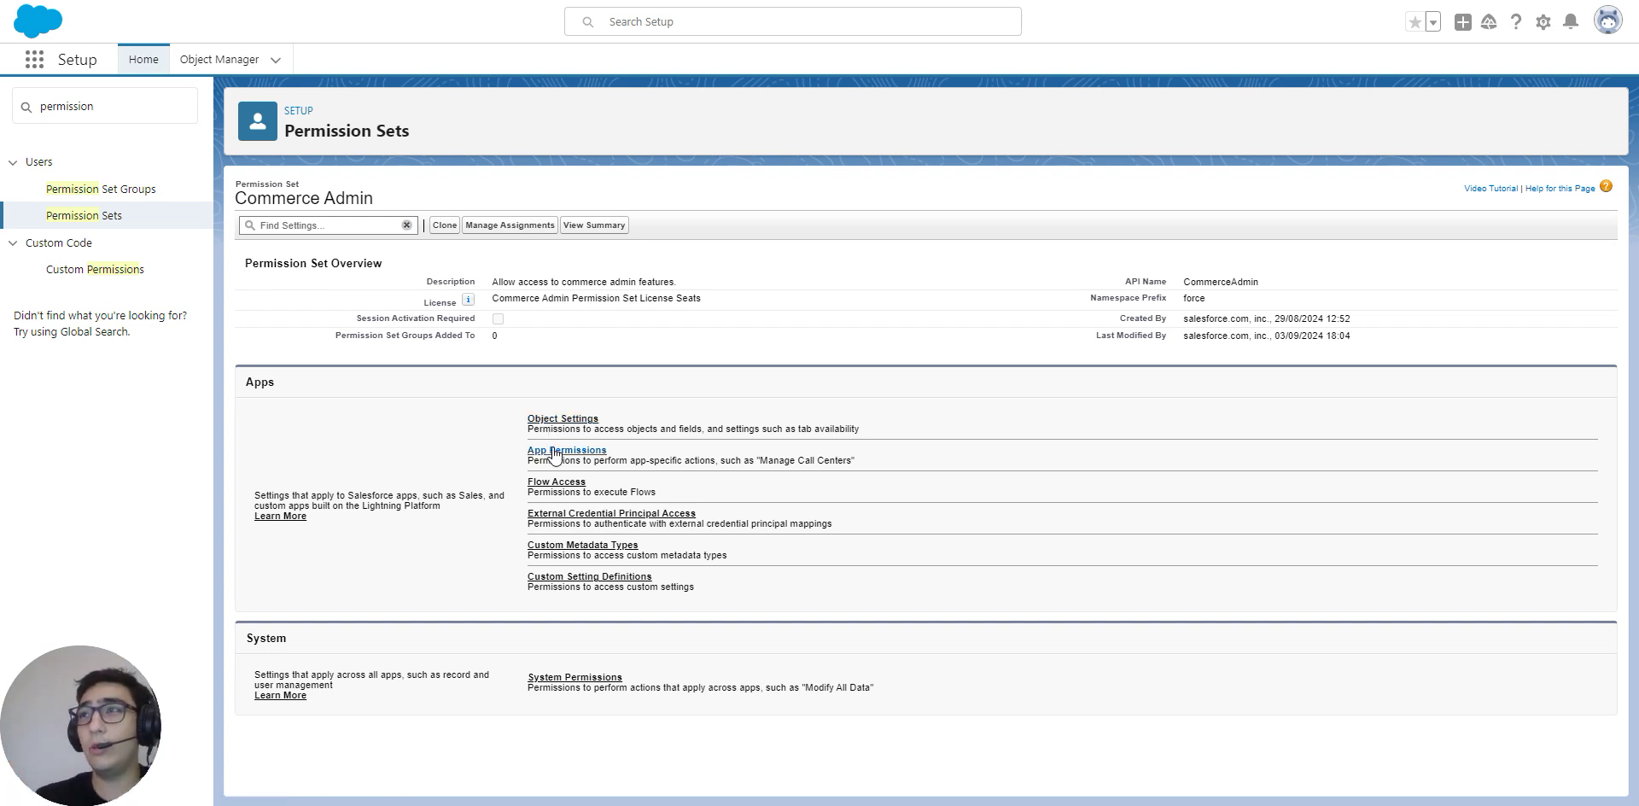
{"action": "left_click", "coordinate": [565, 419]}
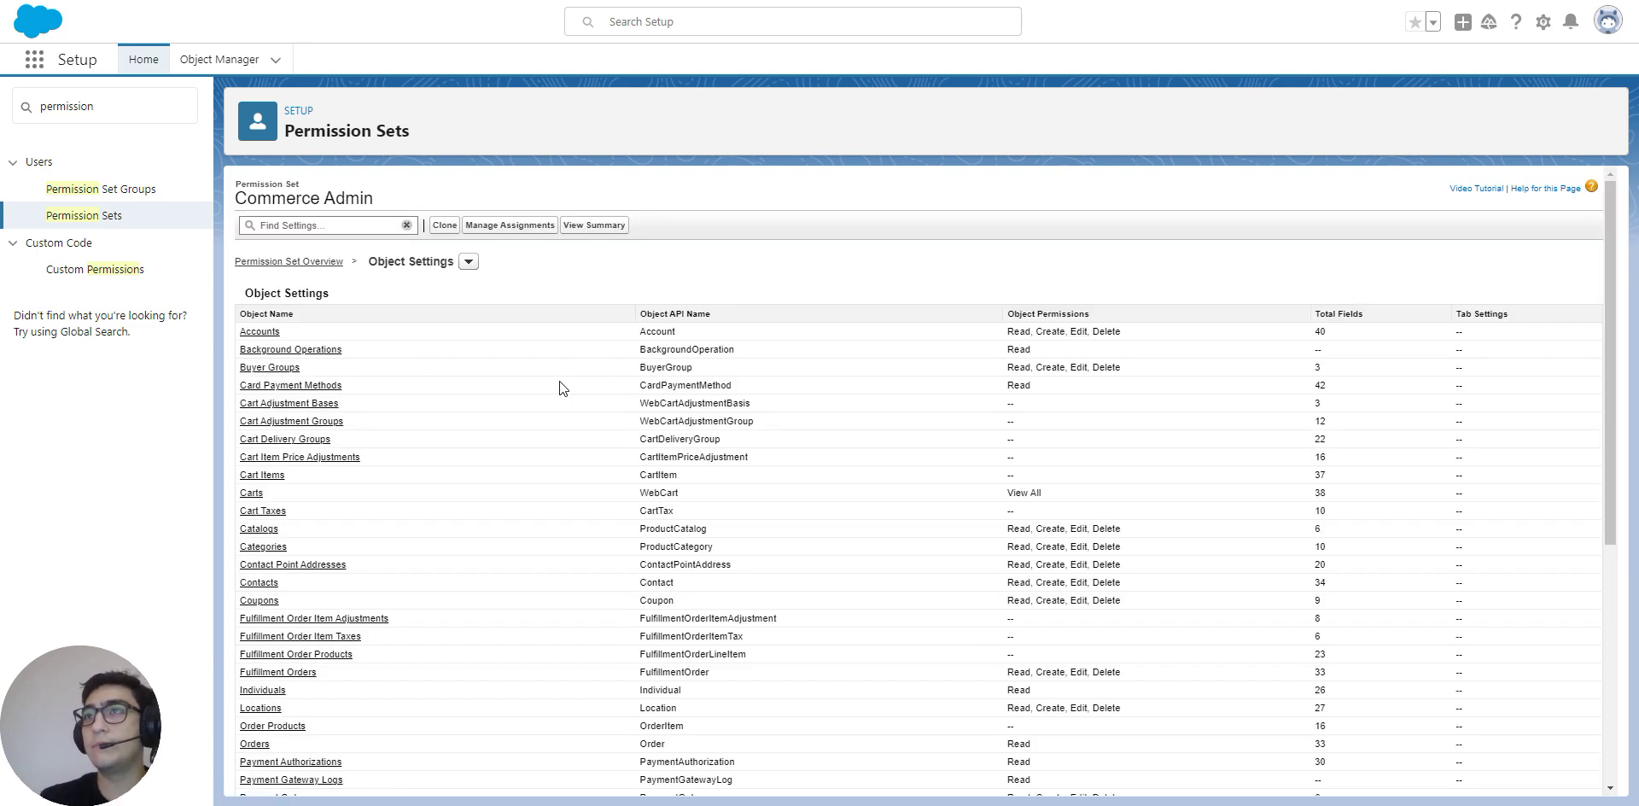
{"action": "scroll", "coordinate": [561, 381], "scroll_direction": "down", "scroll_amount": 1}
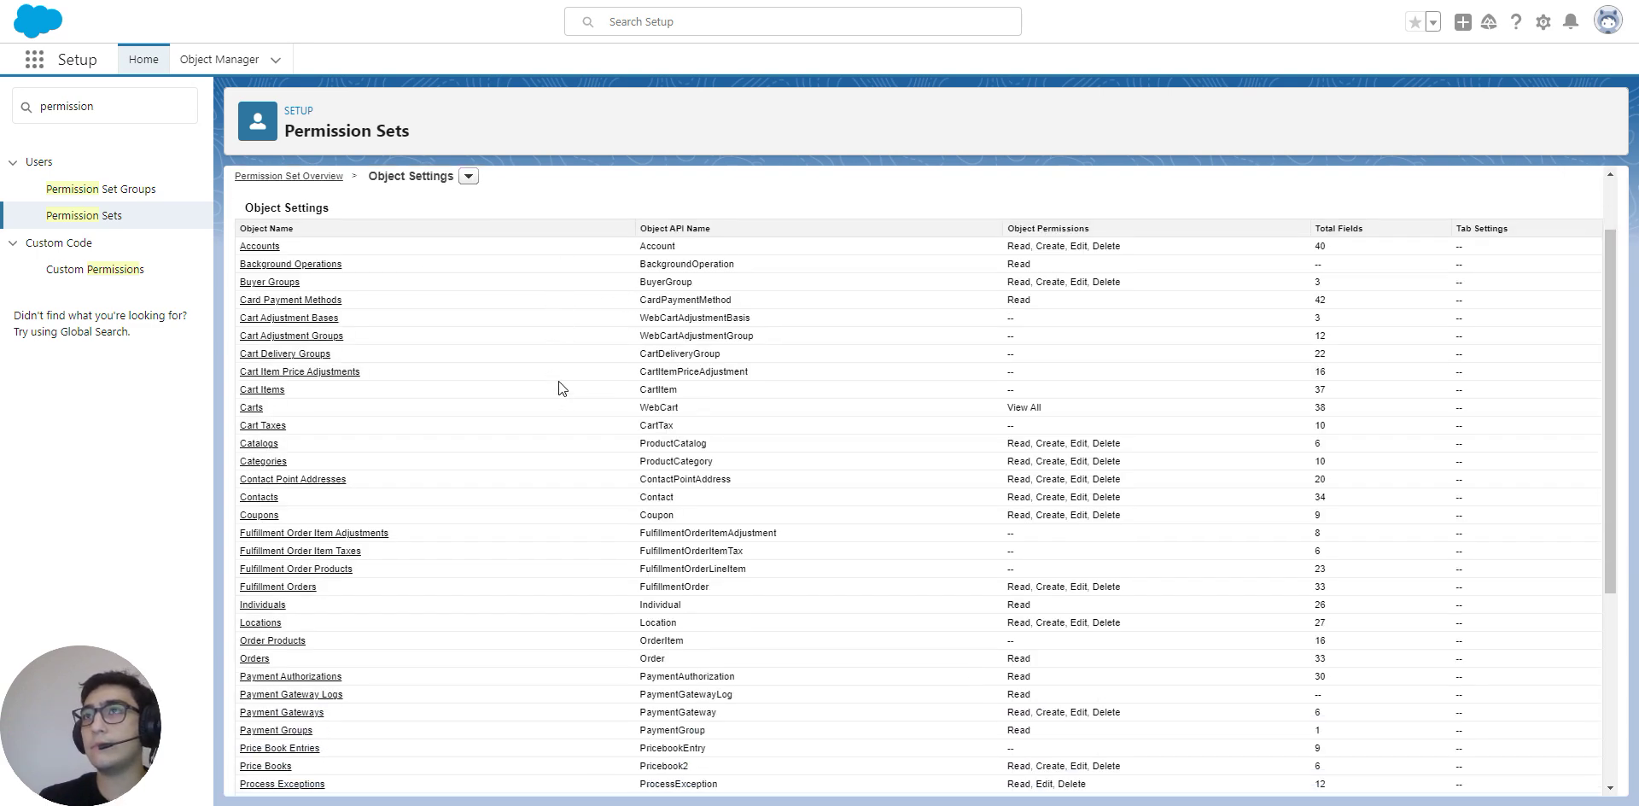
{"action": "left_click", "coordinate": [275, 245]}
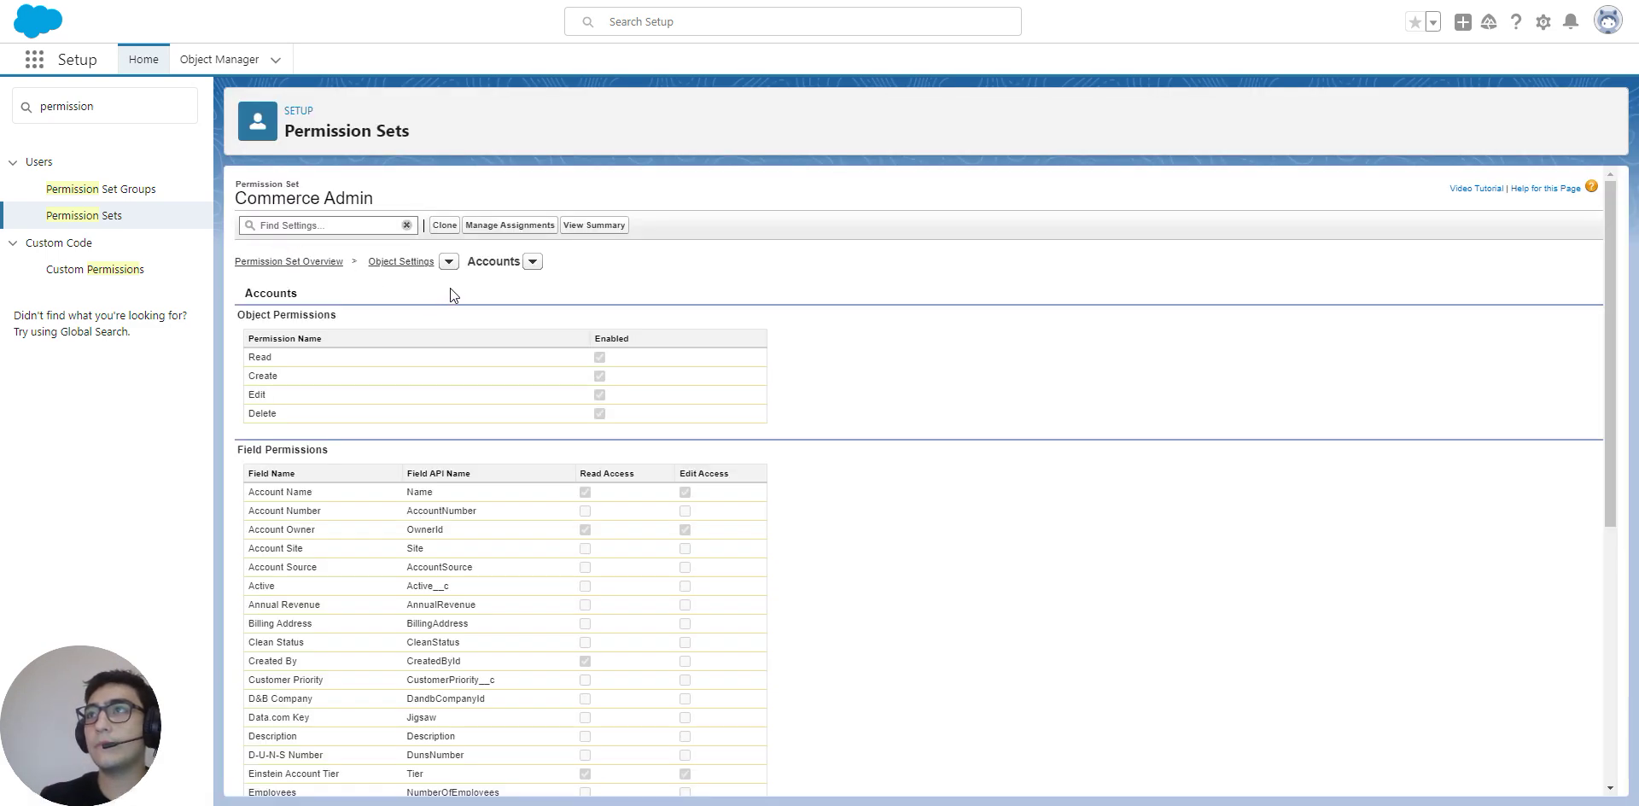
Step: Compare the Accounts object permissions with the read and edit access of its individual fields in the Commerce Admin permission set
{"action": "scroll", "coordinate": [547, 323], "scroll_direction": "down", "scroll_amount": 2}
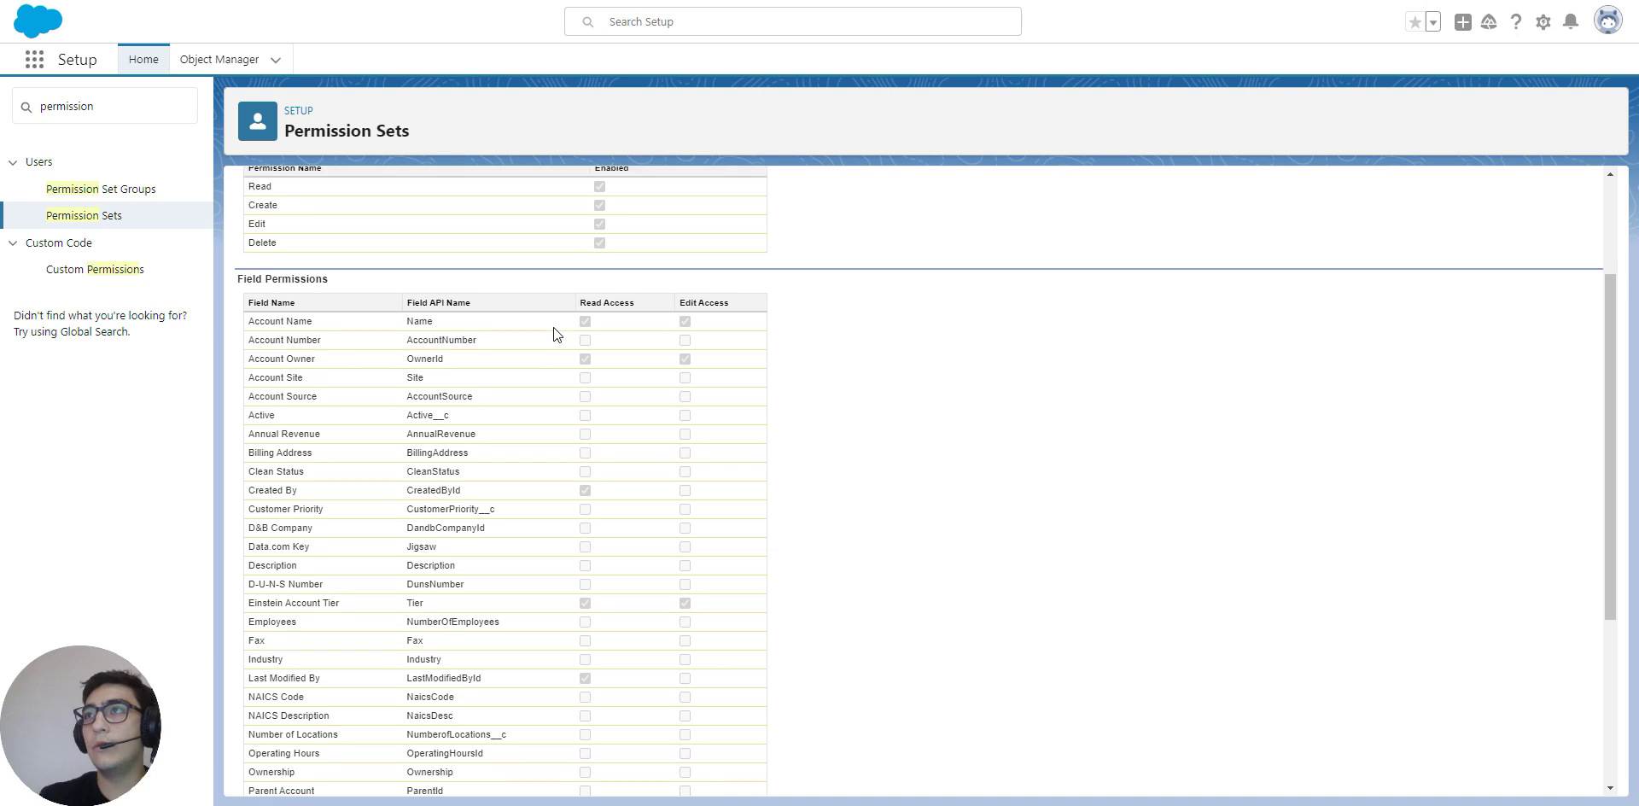
{"action": "scroll", "coordinate": [532, 369], "scroll_direction": "up", "scroll_amount": 2}
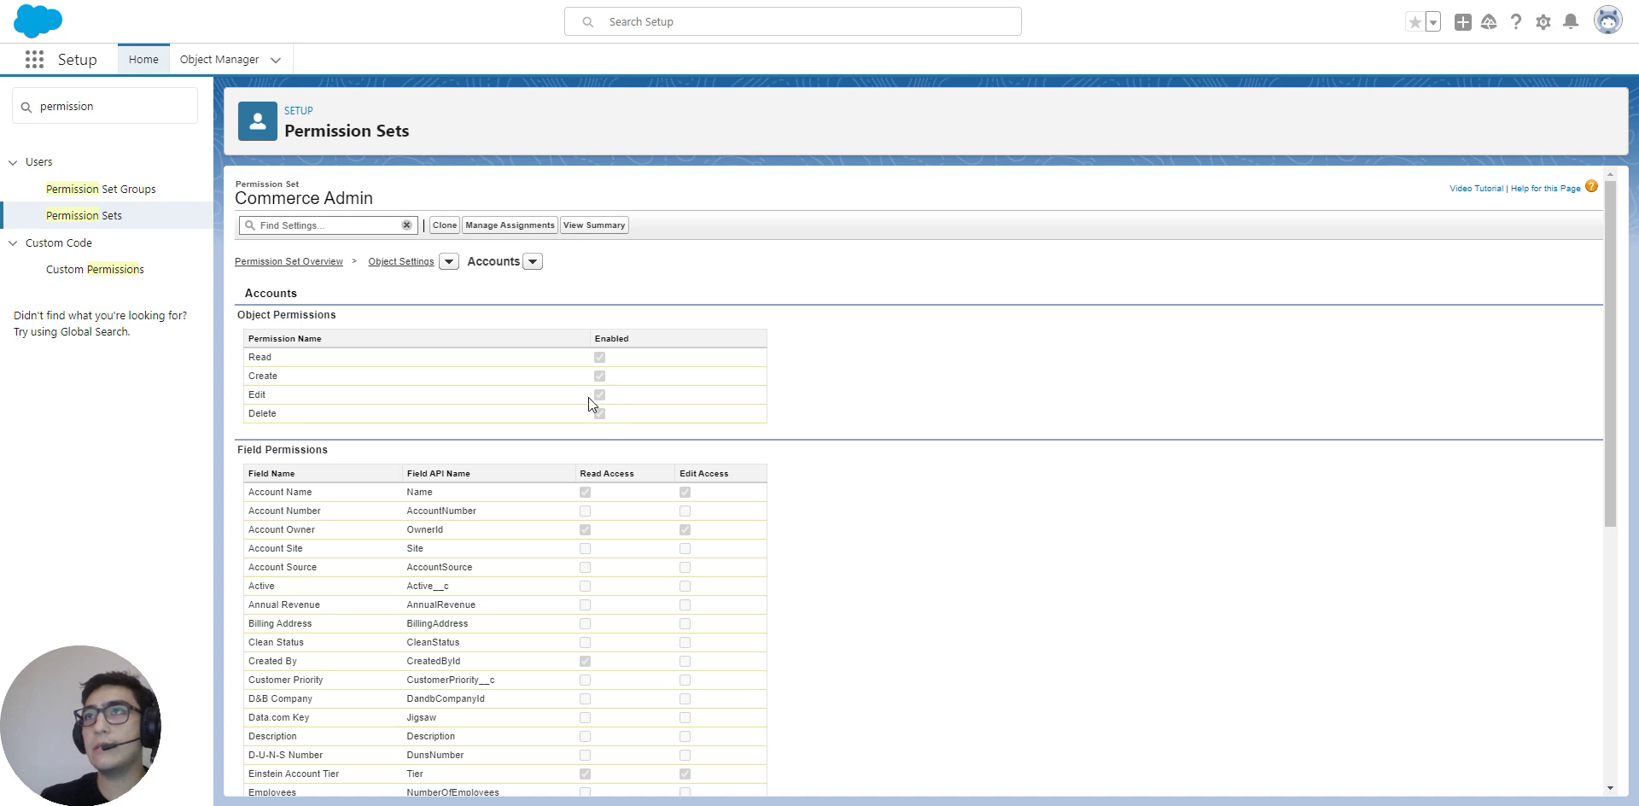
{"action": "scroll", "coordinate": [679, 395], "scroll_direction": "down", "scroll_amount": 1}
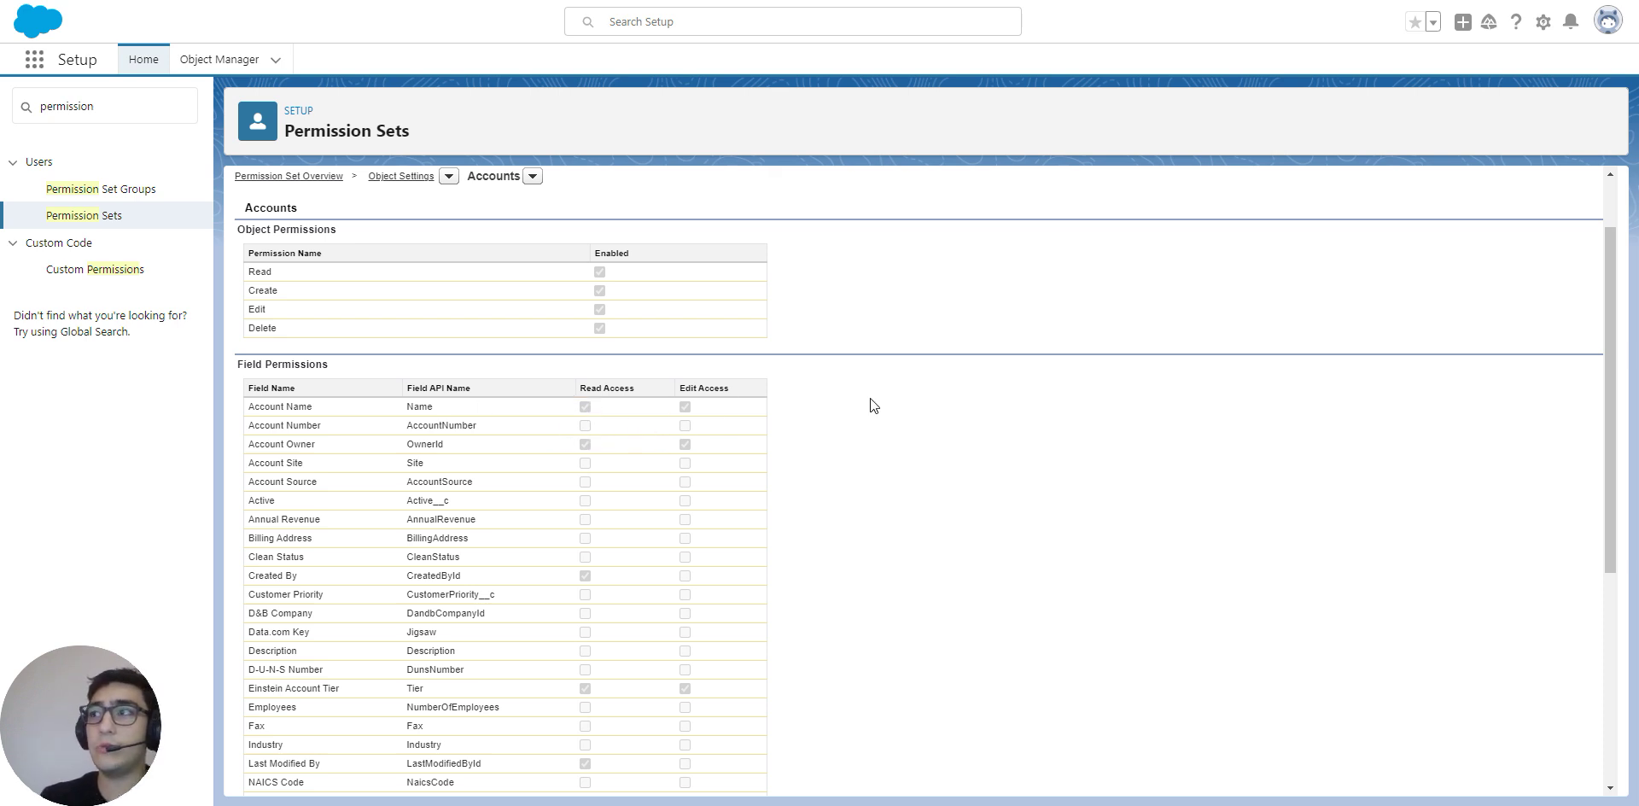
{"action": "scroll", "coordinate": [879, 412], "scroll_direction": "down", "scroll_amount": 1}
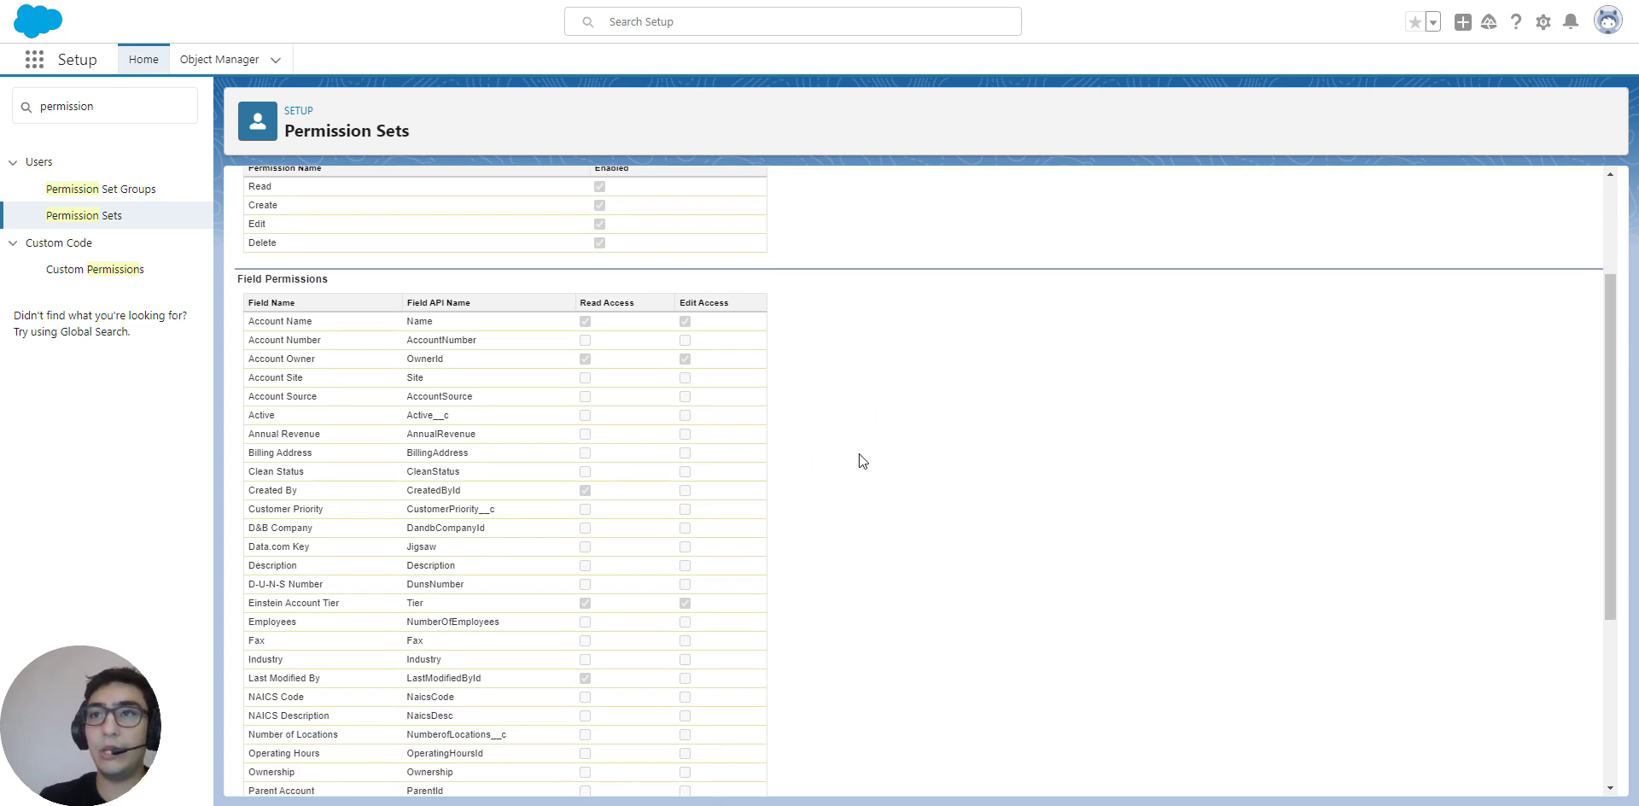
{"action": "scroll", "coordinate": [859, 454], "scroll_direction": "up", "scroll_amount": 2}
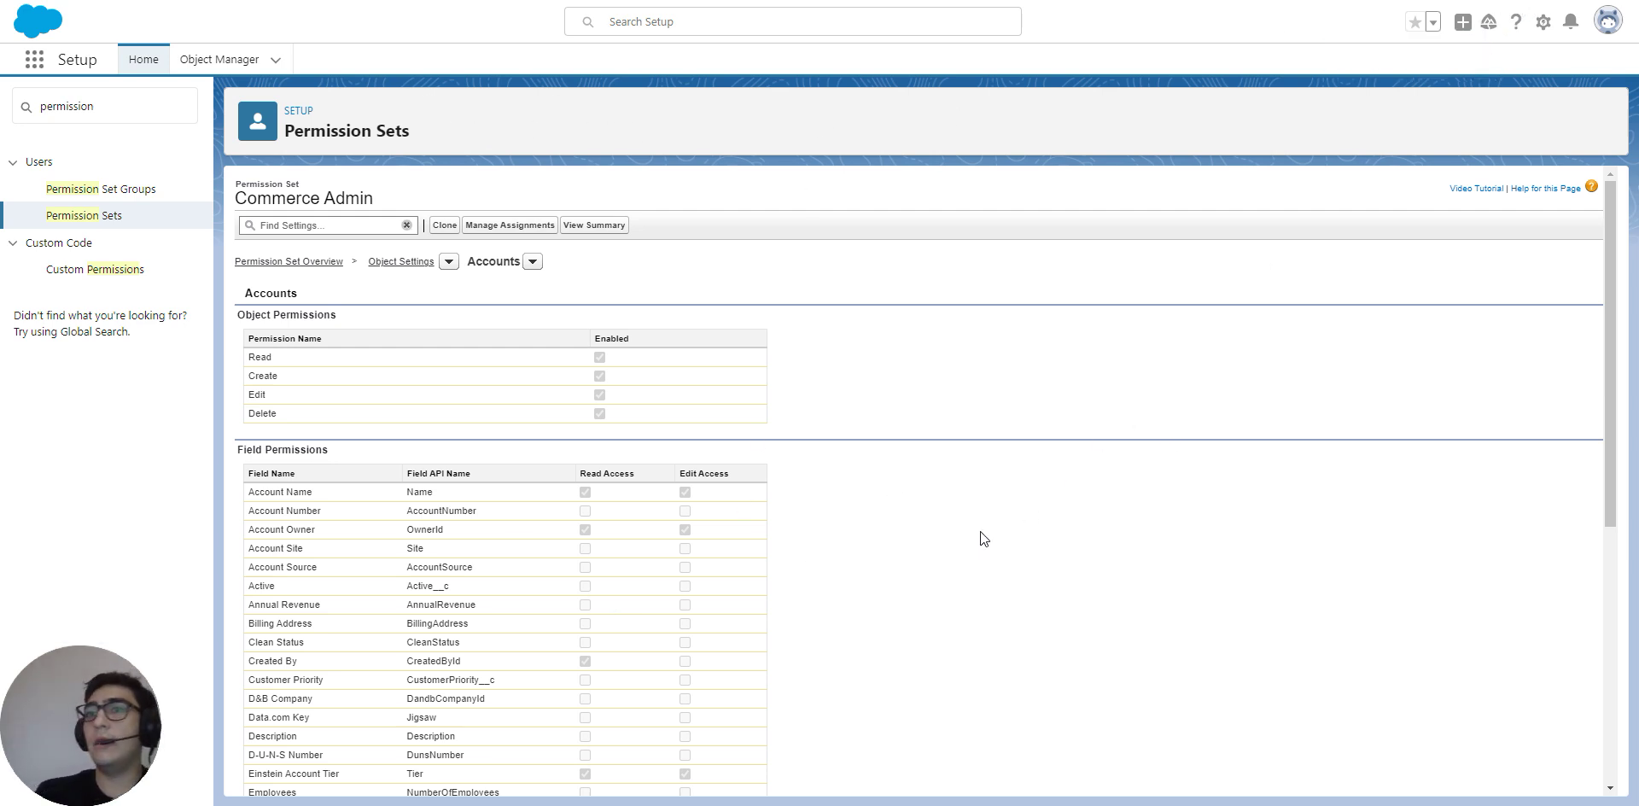
Step: Find User Management Settings by searching Setup for "user ma", and enable Enhanced Profile User Interface
{"action": "double_click", "coordinate": [116, 118]}
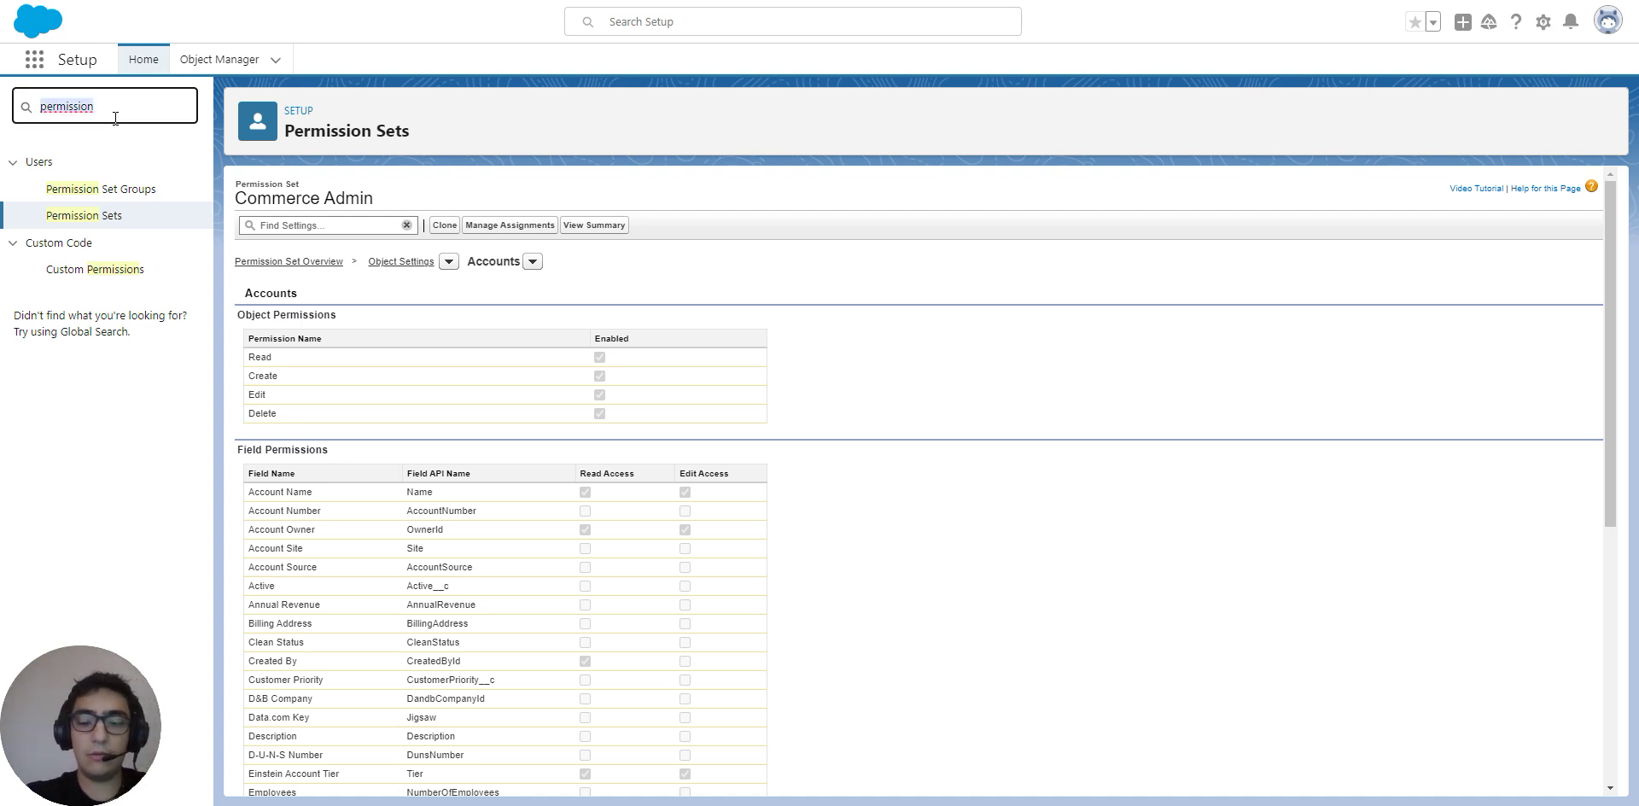
{"action": "type", "text": "user ma"}
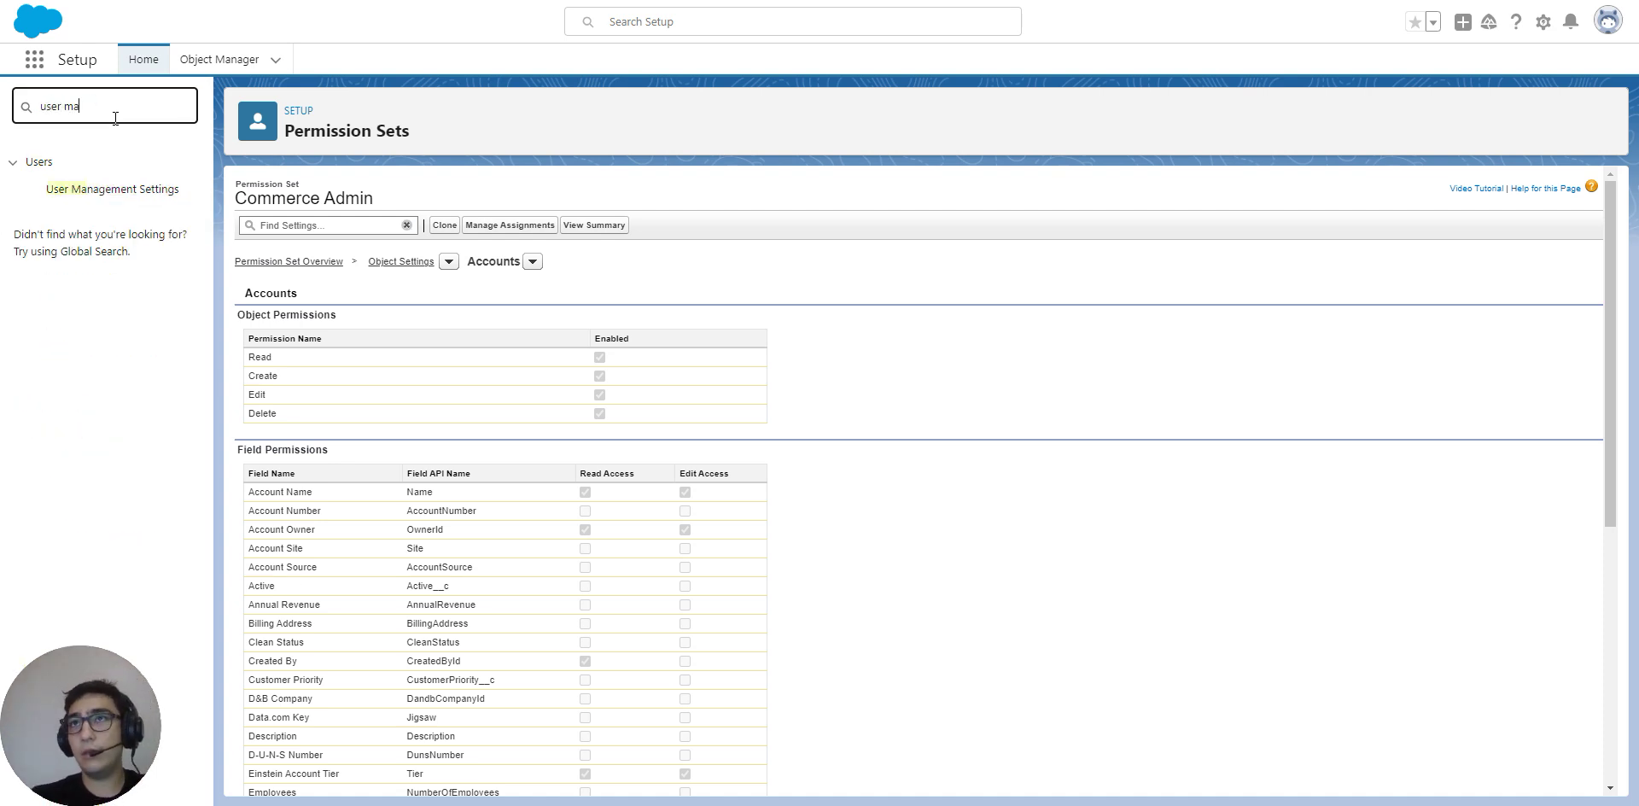
{"action": "left_click", "coordinate": [122, 189]}
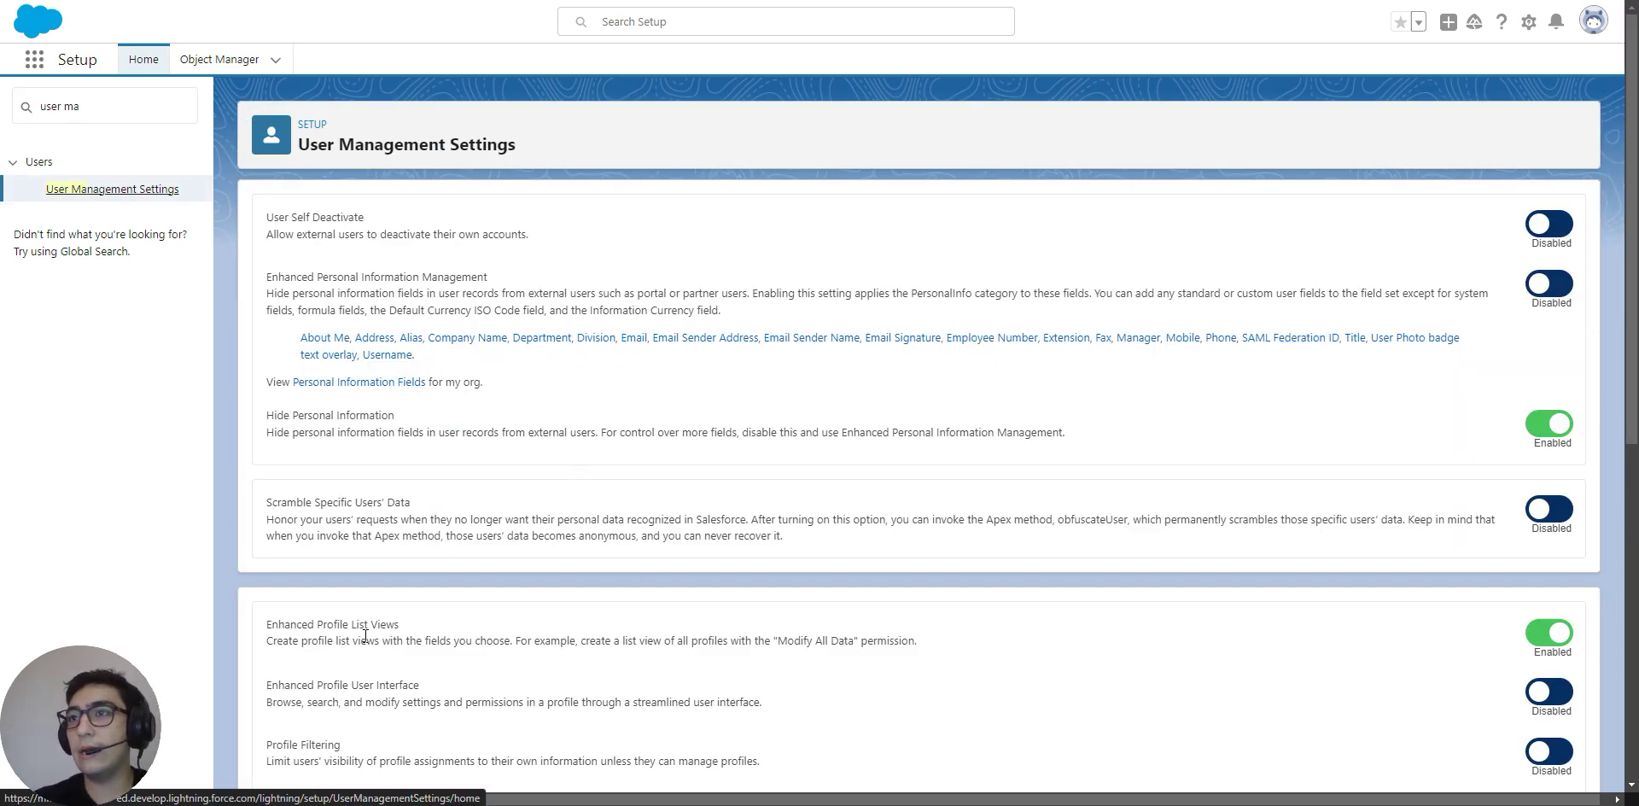
{"action": "scroll", "coordinate": [363, 632], "scroll_direction": "down", "scroll_amount": 2}
{"action": "left_click_drag", "start_coordinate": [263, 514], "coordinate": [408, 514]}
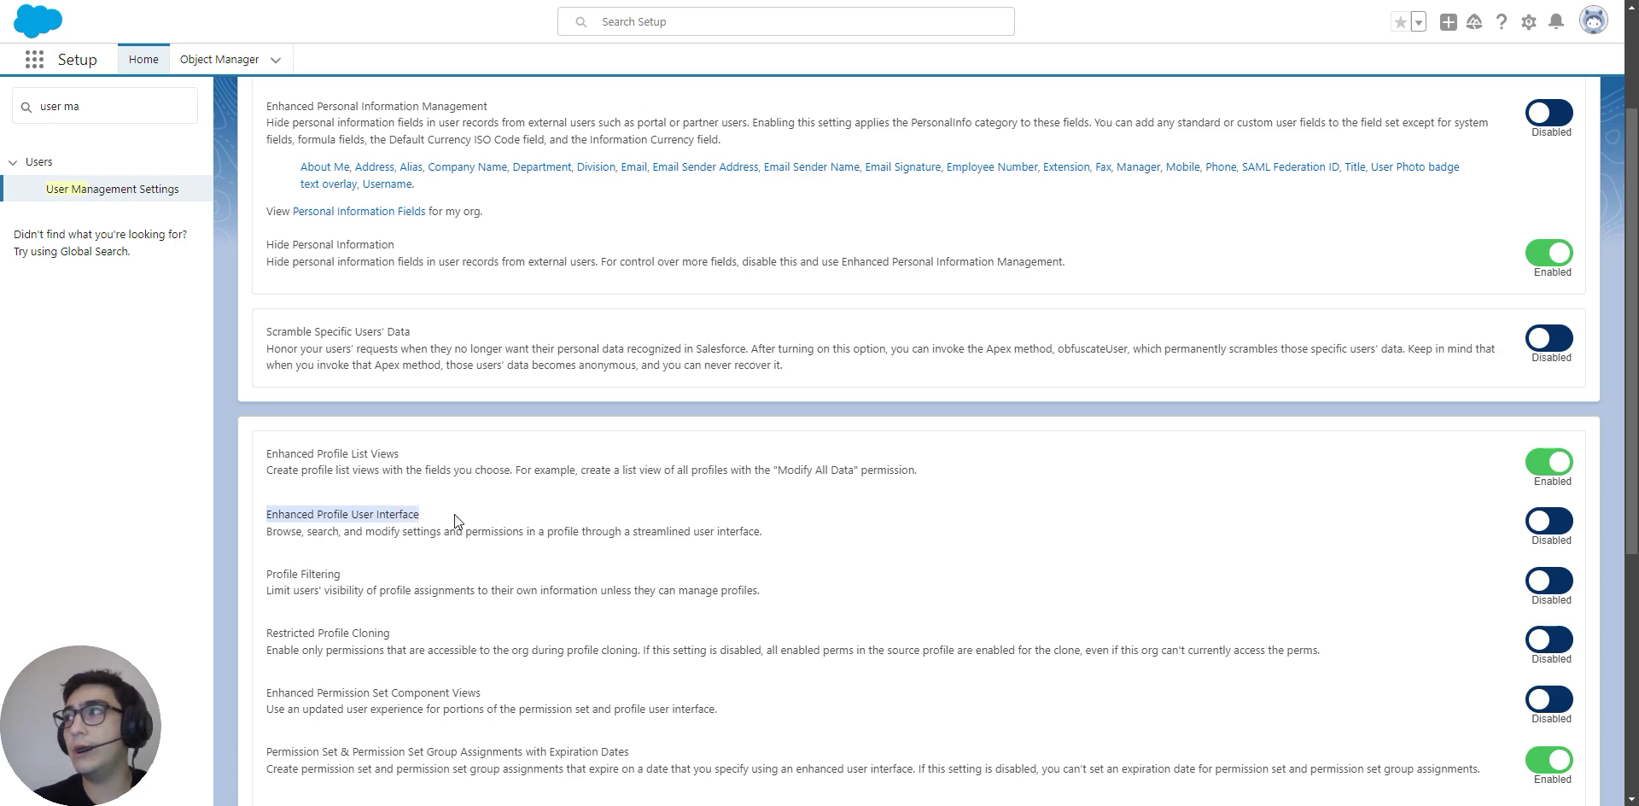
{"action": "left_click", "coordinate": [1559, 523]}
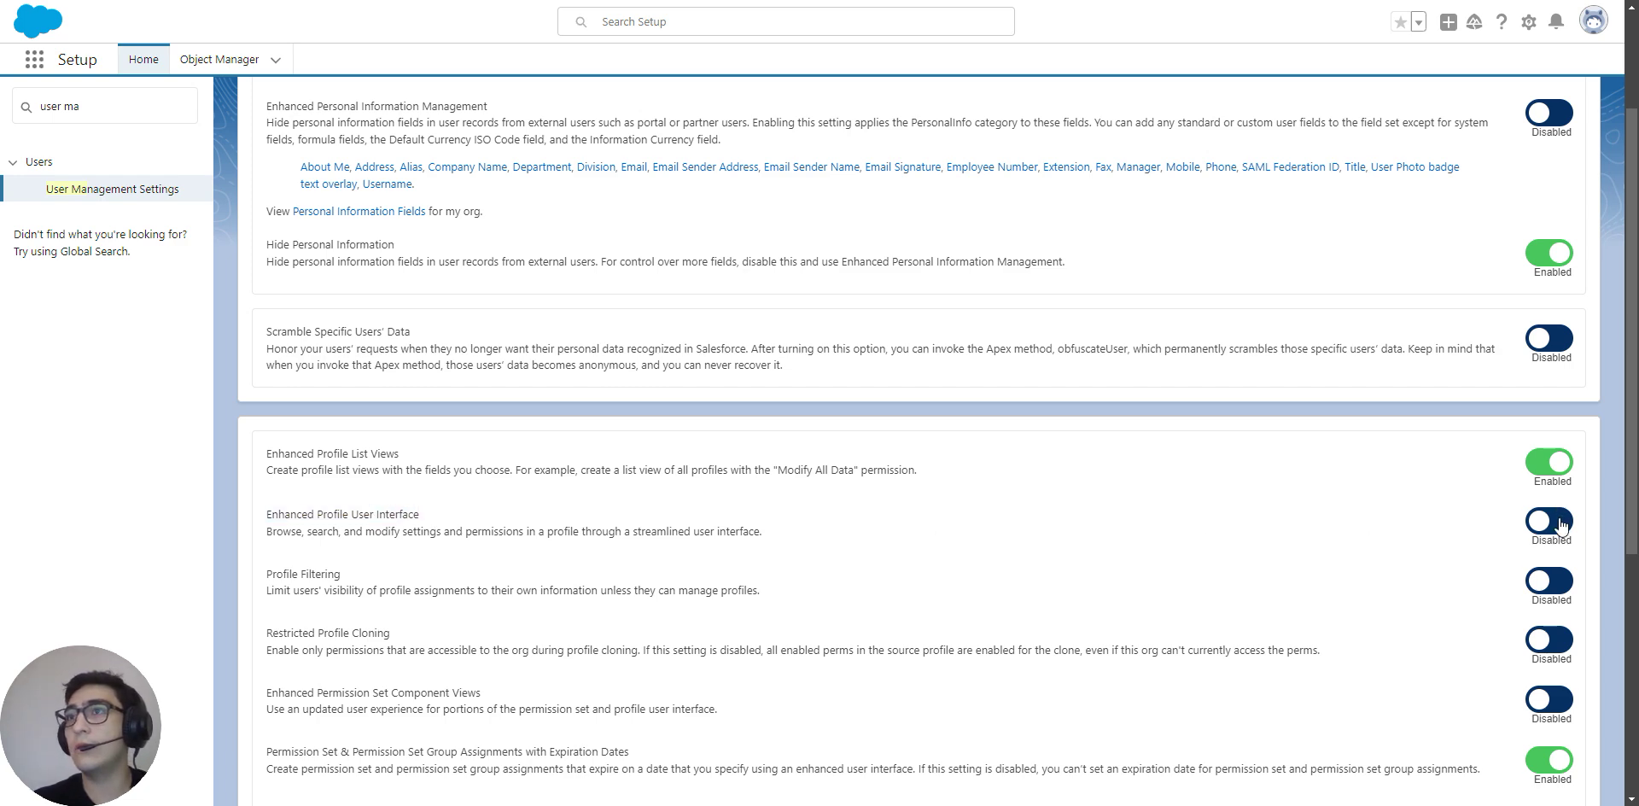
{"action": "scroll", "coordinate": [1370, 462], "scroll_direction": "down", "scroll_amount": 1}
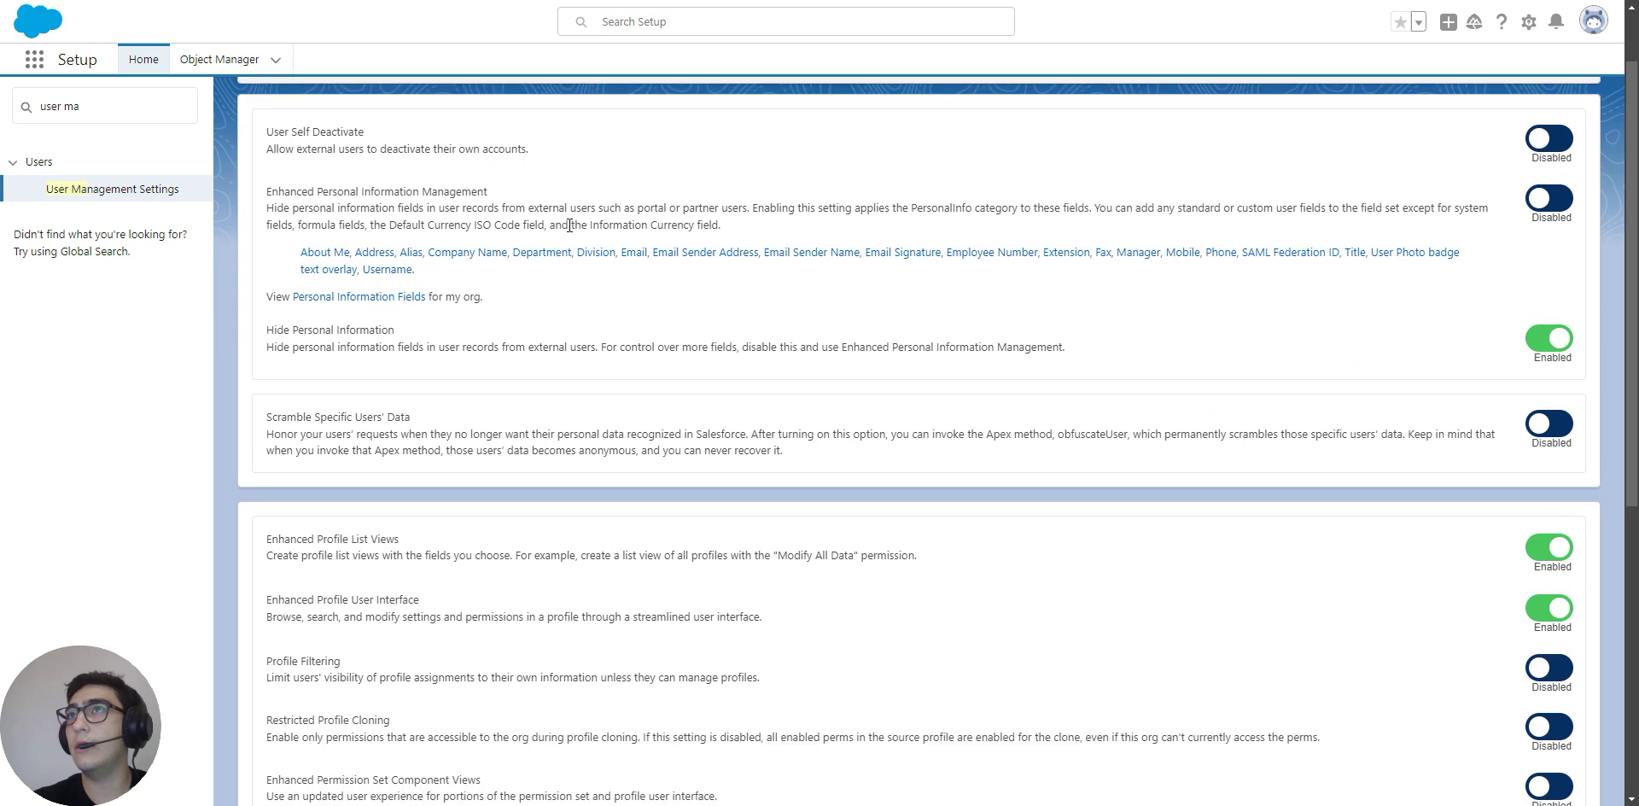
Step: Search Setup for "profil" and open the Profiles list
{"action": "left_click", "coordinate": [107, 110]}
{"action": "key", "text": "BackSpace"}
{"action": "key", "text": "BackSpace"}
{"action": "key", "text": "BackSpace"}
{"action": "key", "text": "BackSpace"}
{"action": "key", "text": "BackSpace"}
{"action": "key", "text": "BackSpace"}
{"action": "key", "text": "BackSpace"}
{"action": "type", "text": "p"}
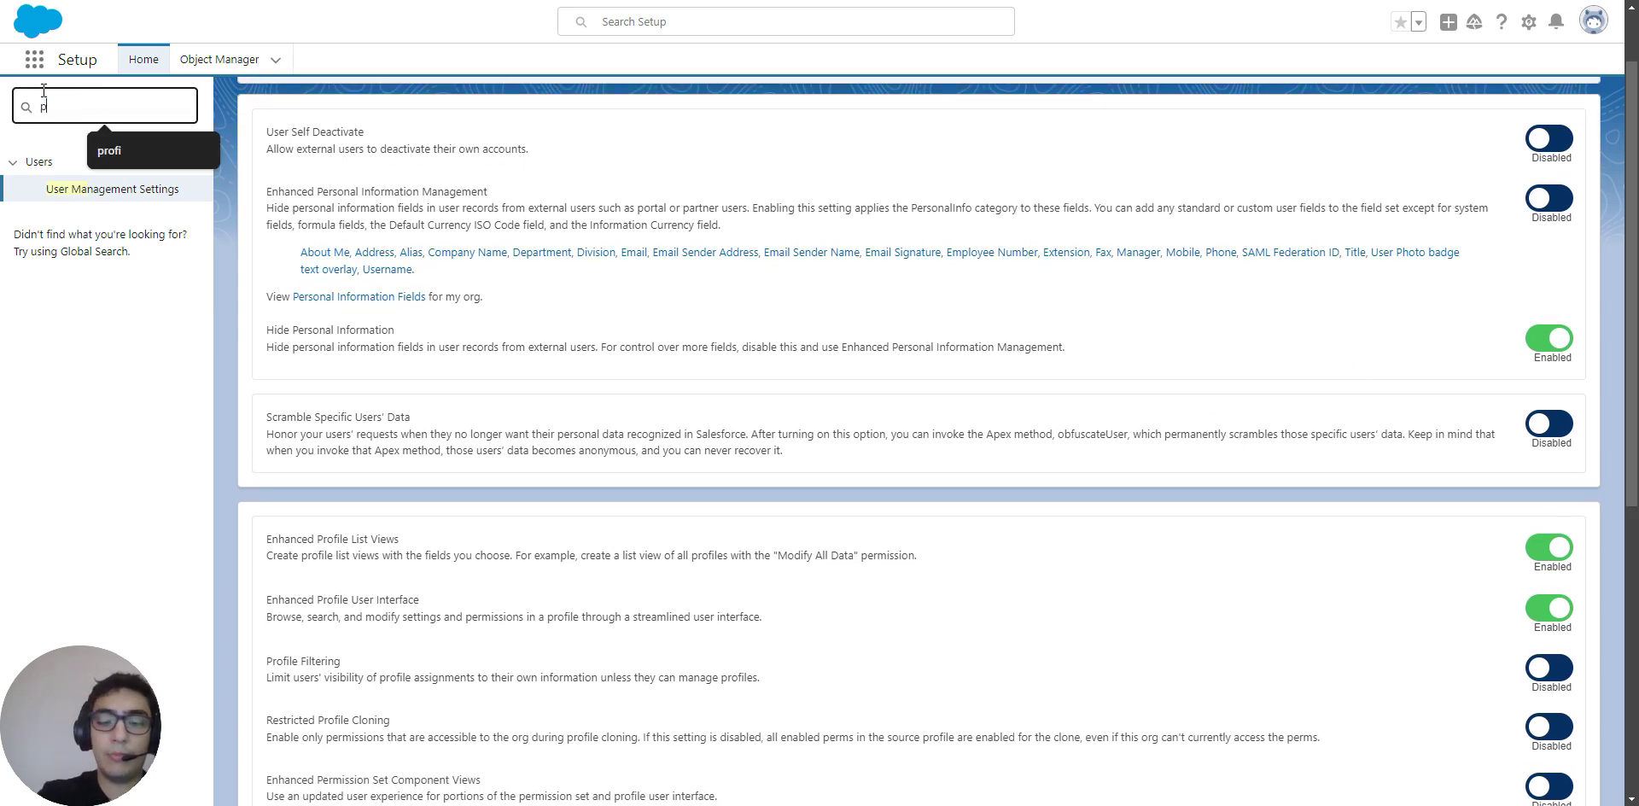
{"action": "type", "text": "rofil"}
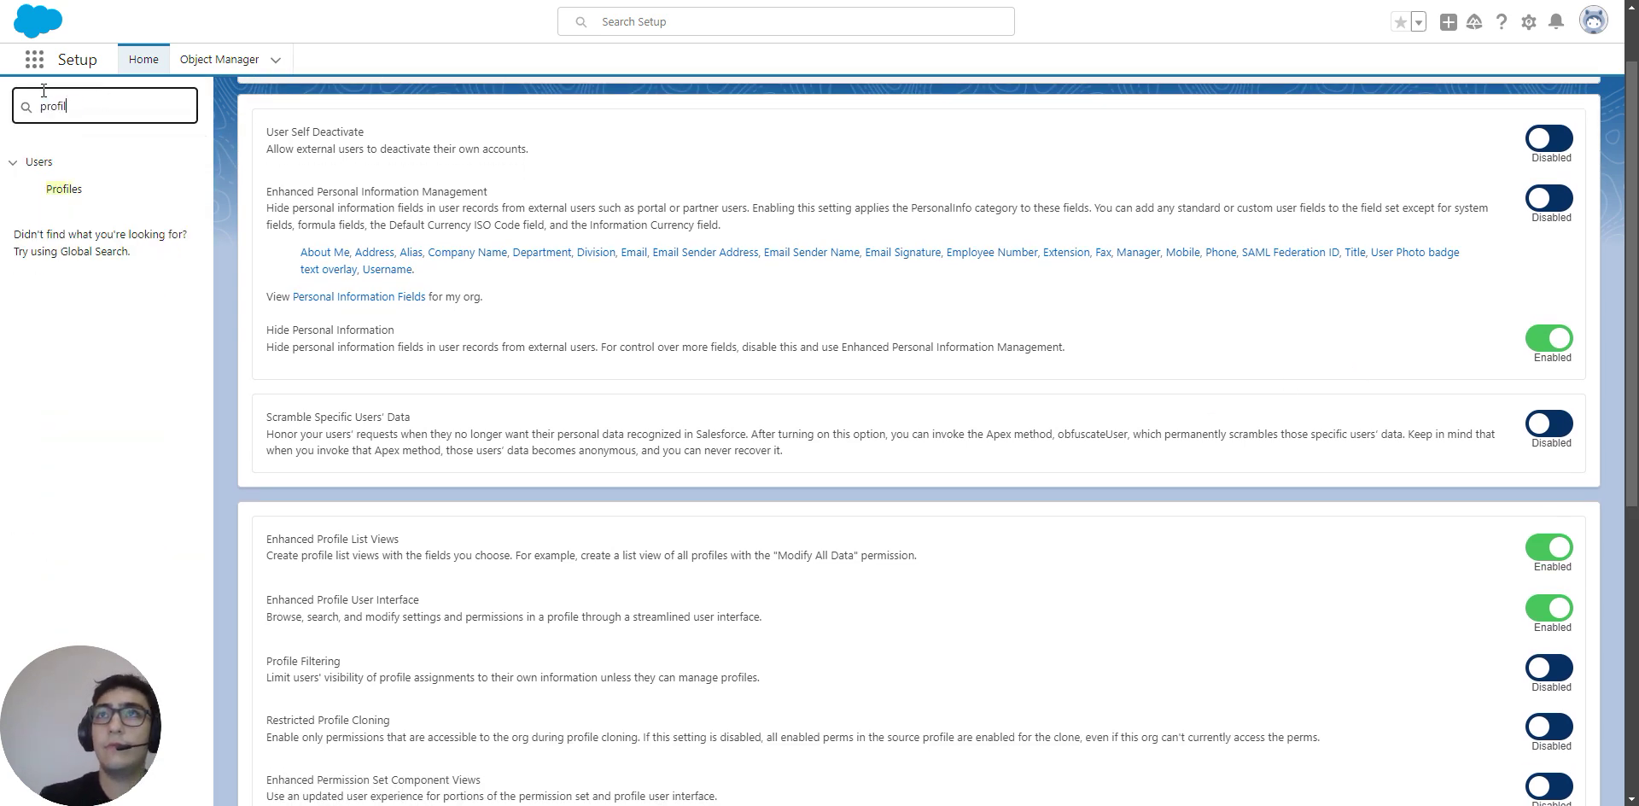
{"action": "left_click", "coordinate": [66, 192]}
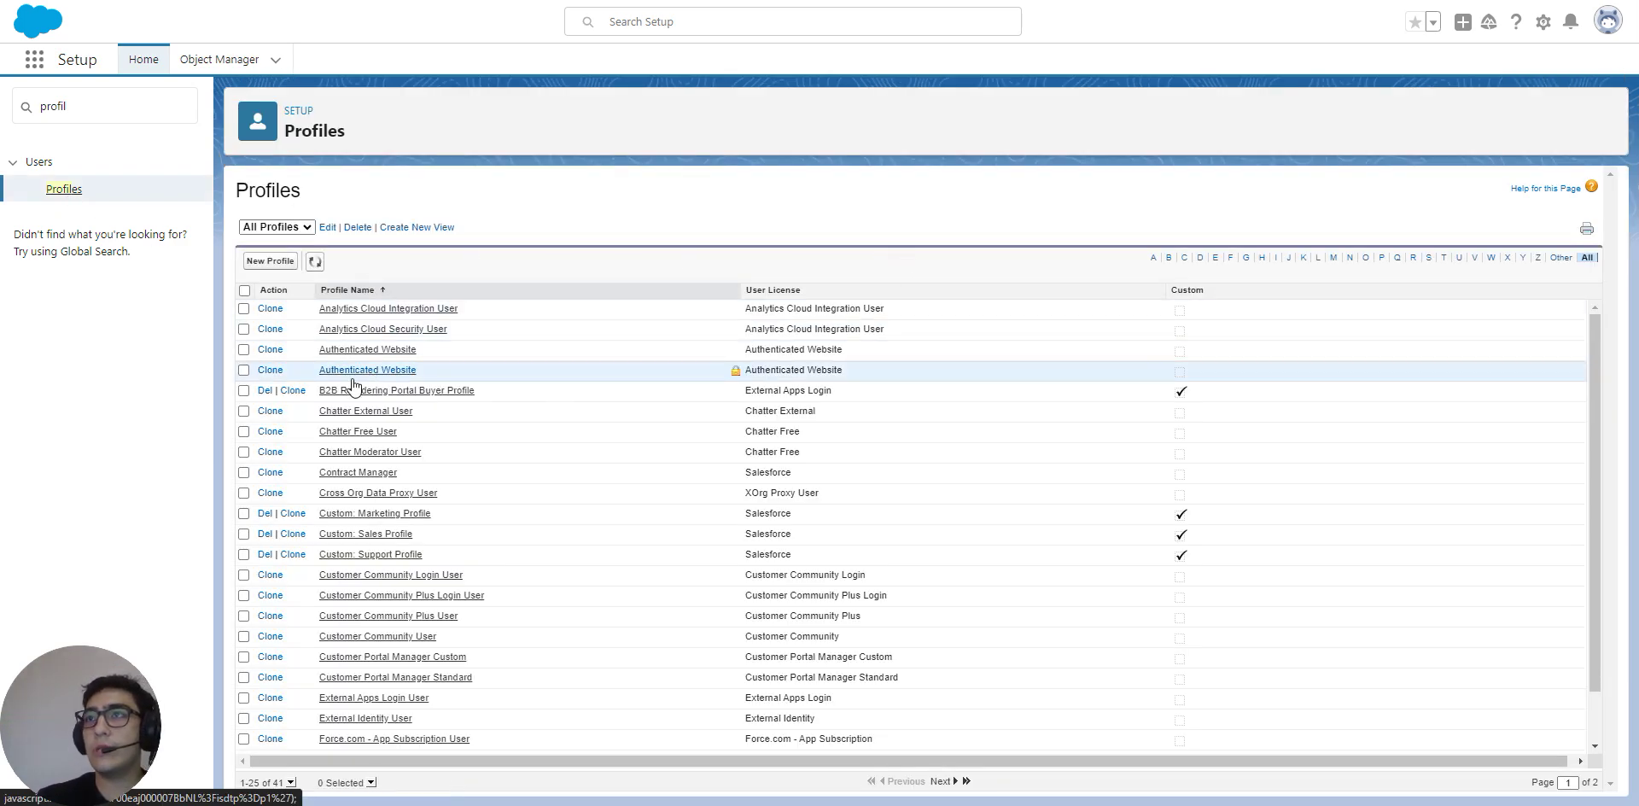
Step: Open the Custom: Sales Profile, decline the interface tour, and view its Accounts object settings
{"action": "left_click", "coordinate": [388, 533]}
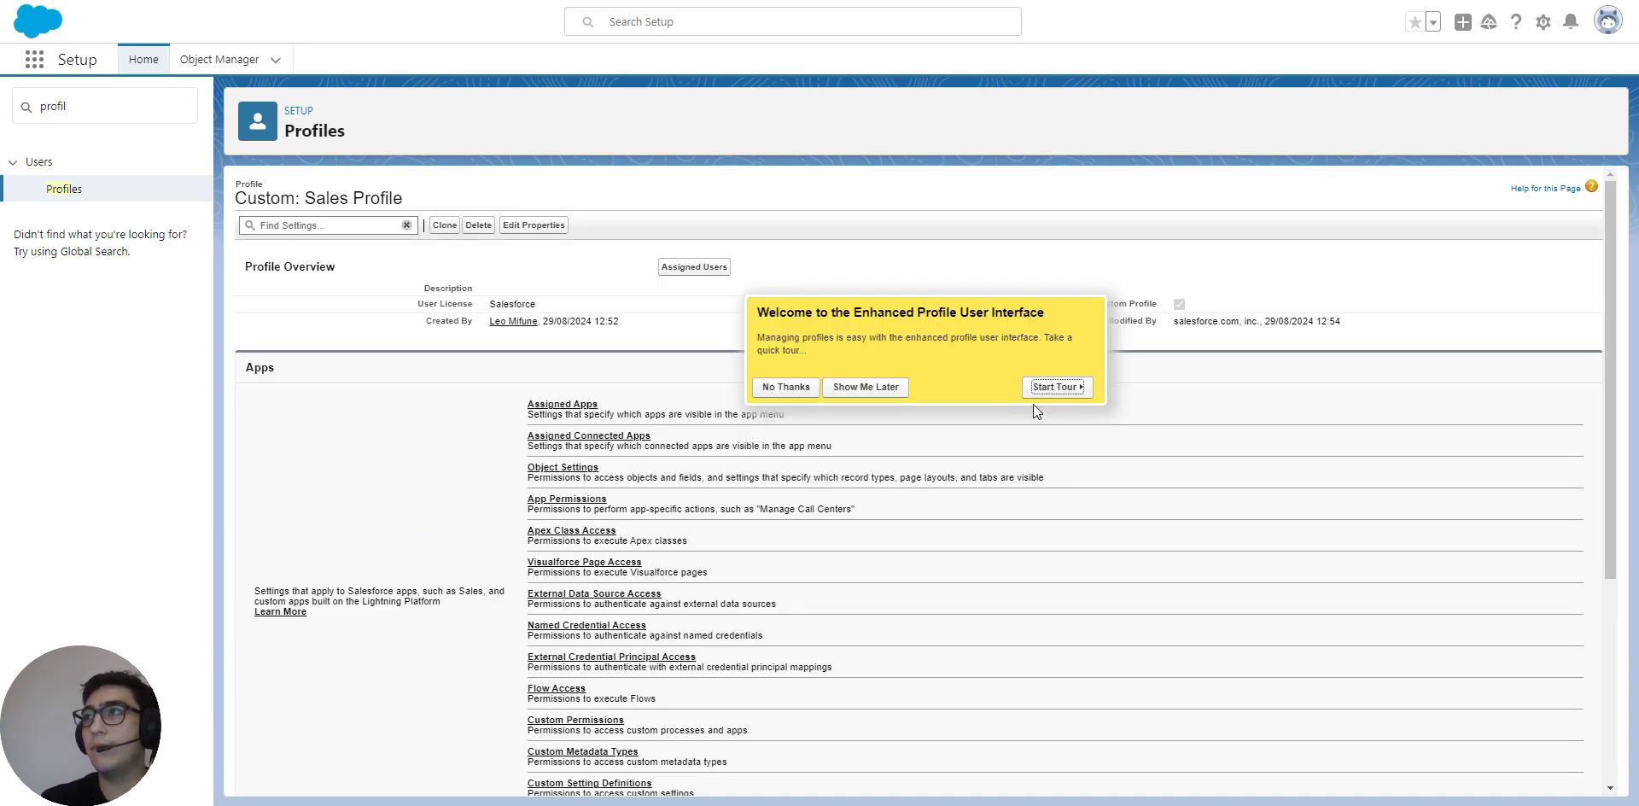
{"action": "left_click", "coordinate": [776, 387]}
{"action": "scroll", "coordinate": [787, 367], "scroll_direction": "down", "scroll_amount": 1}
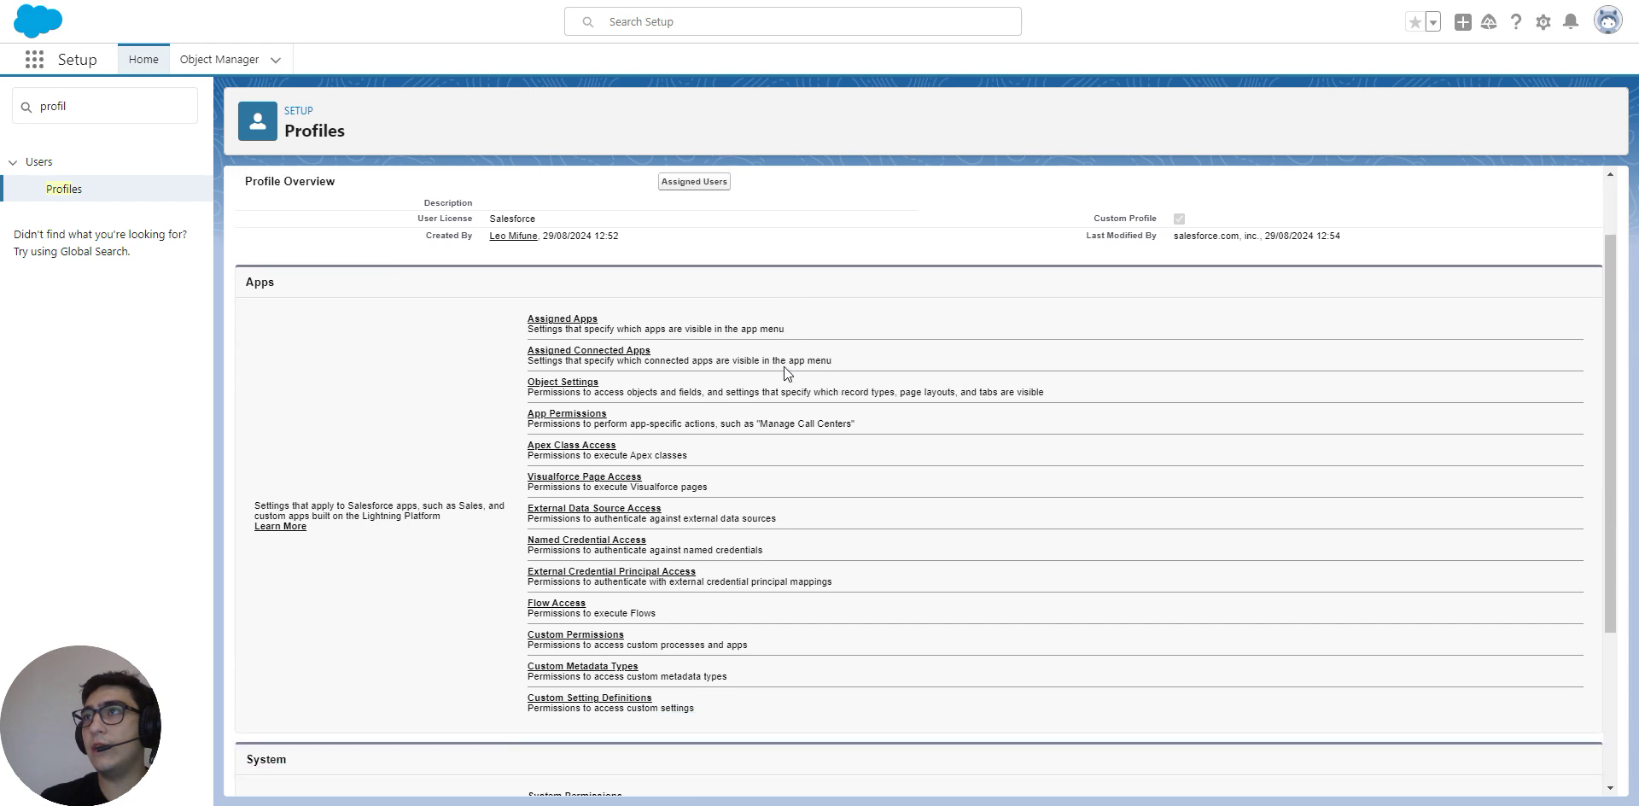
{"action": "scroll", "coordinate": [782, 367], "scroll_direction": "up", "scroll_amount": 1}
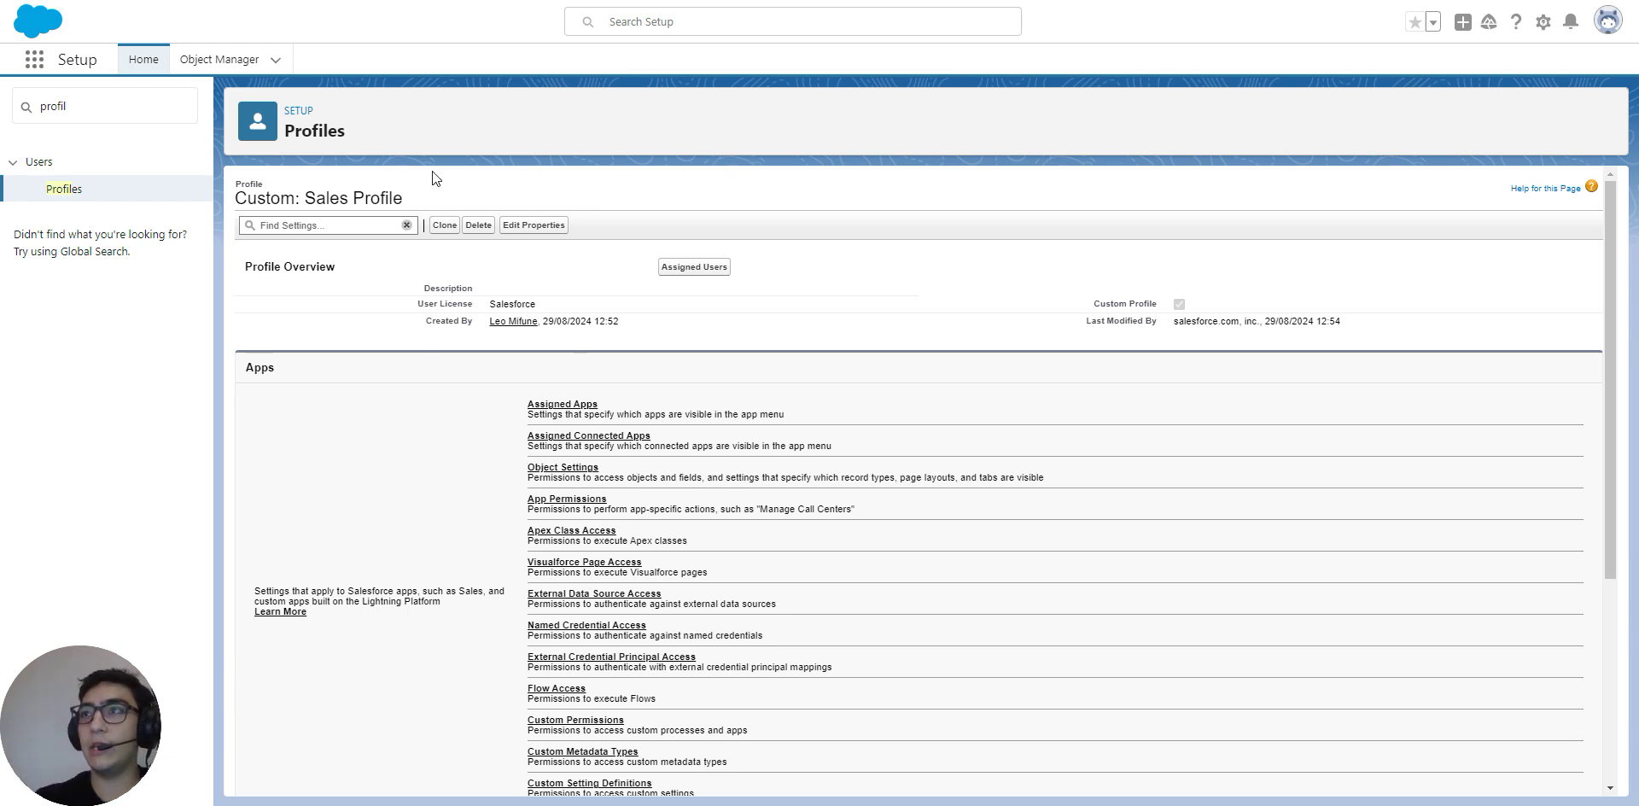
{"action": "left_click", "coordinate": [554, 469]}
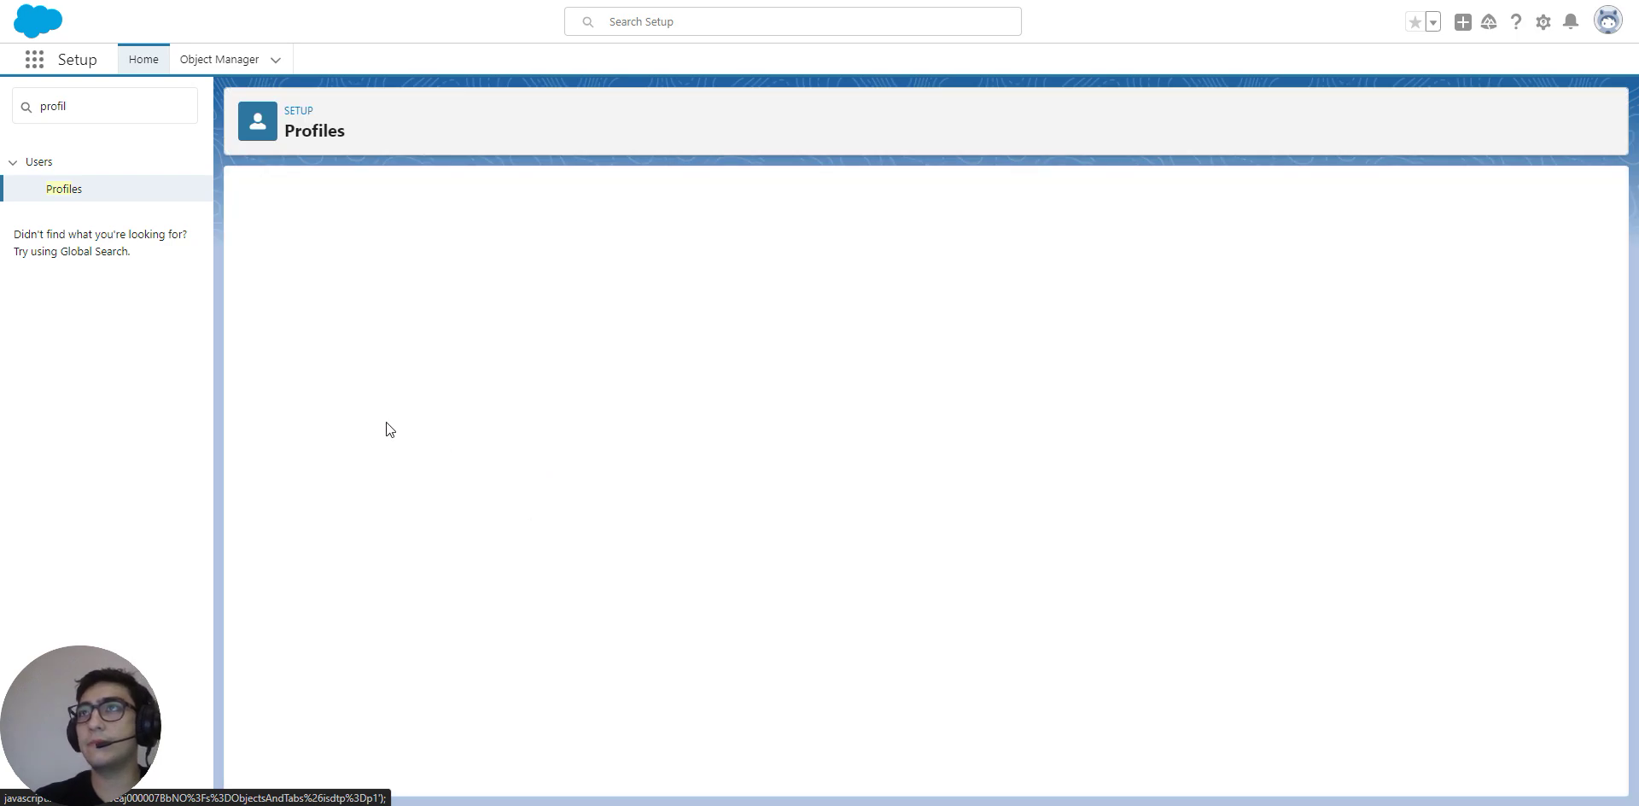
{"action": "left_click", "coordinate": [257, 333]}
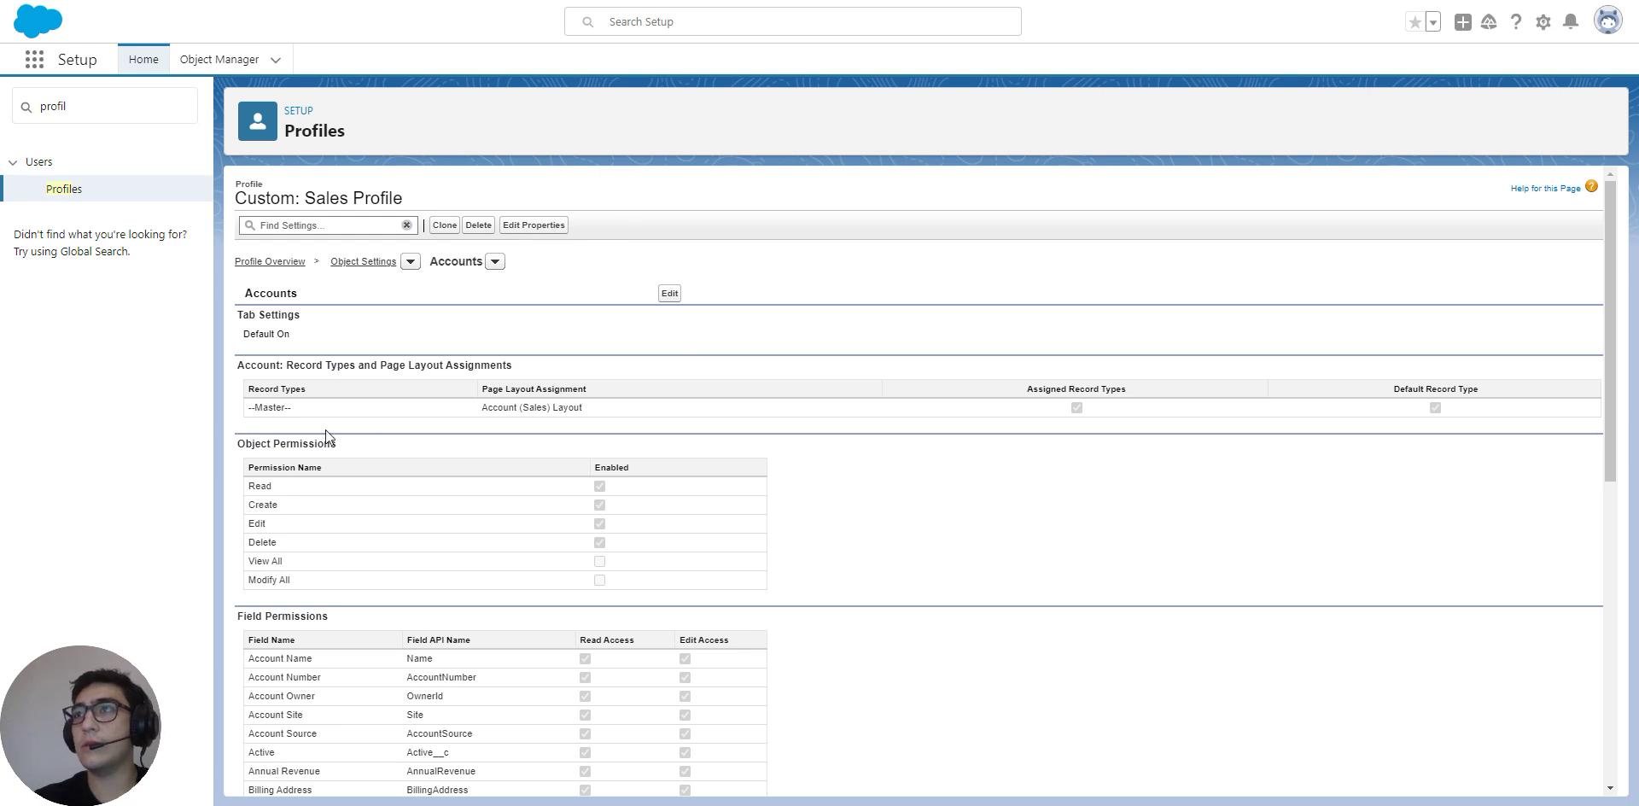
Step: Try editing the sales profile's Accounts object and field permissions, including D&B Company edit access and View All, and discard the changes
{"action": "left_click", "coordinate": [670, 294]}
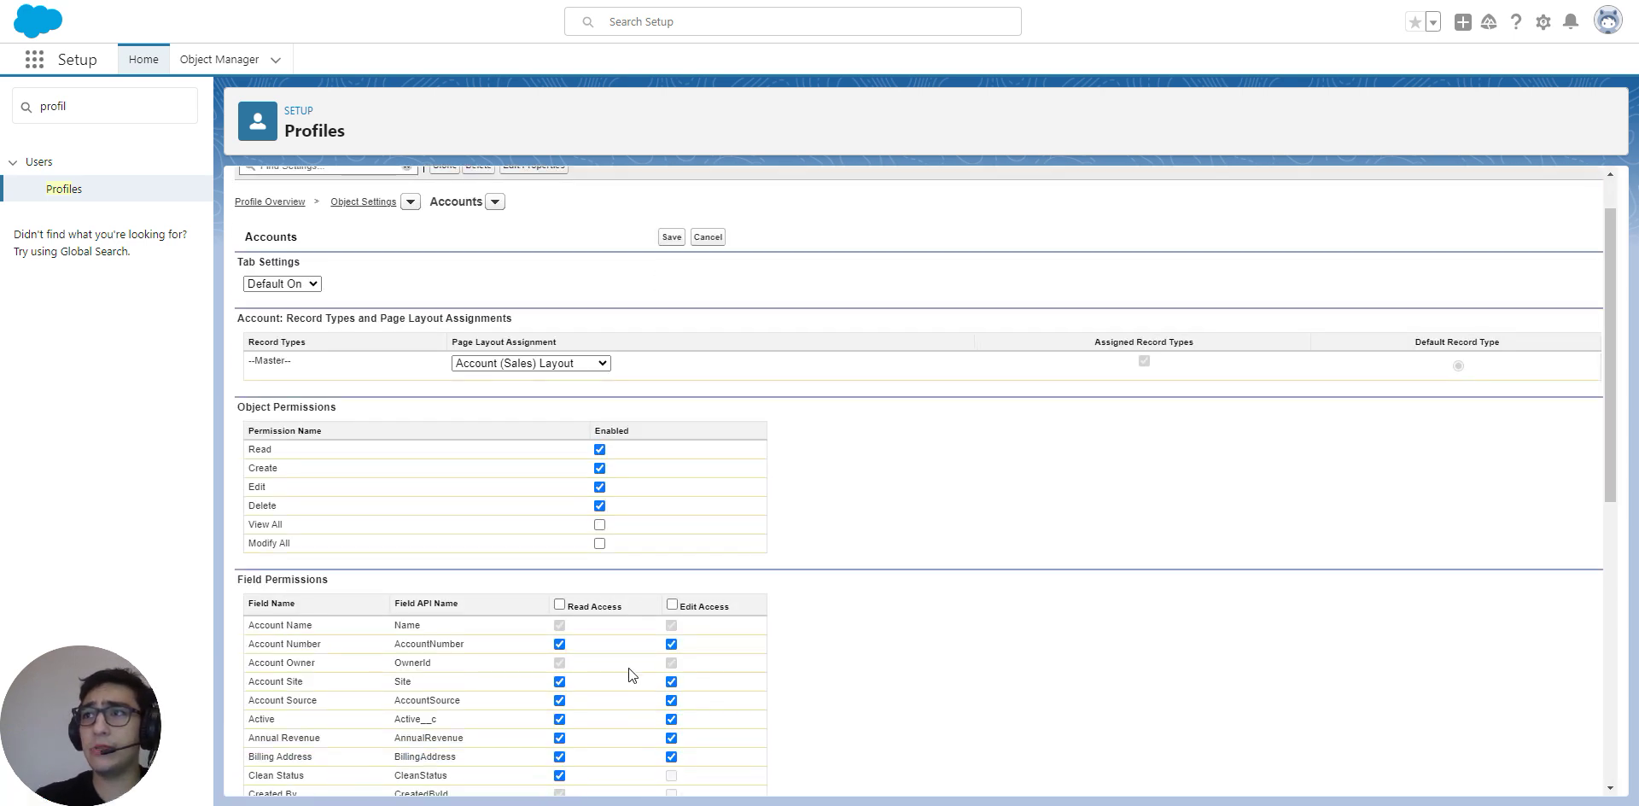
{"action": "scroll", "coordinate": [628, 667], "scroll_direction": "down", "scroll_amount": 2}
{"action": "scroll", "coordinate": [614, 615], "scroll_direction": "down", "scroll_amount": 1}
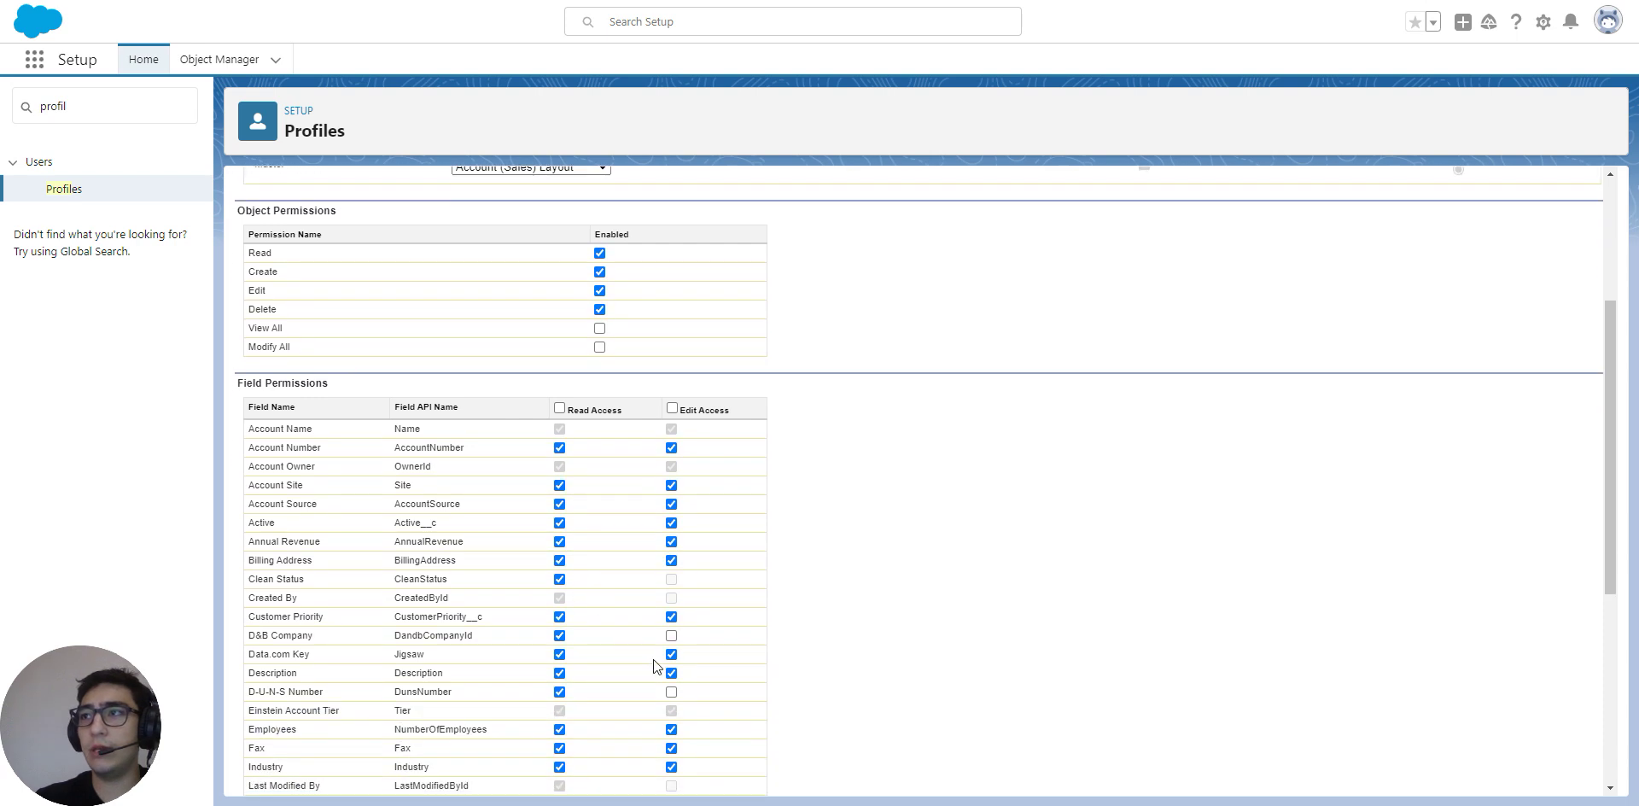
{"action": "left_click_drag", "start_coordinate": [250, 641], "coordinate": [547, 642]}
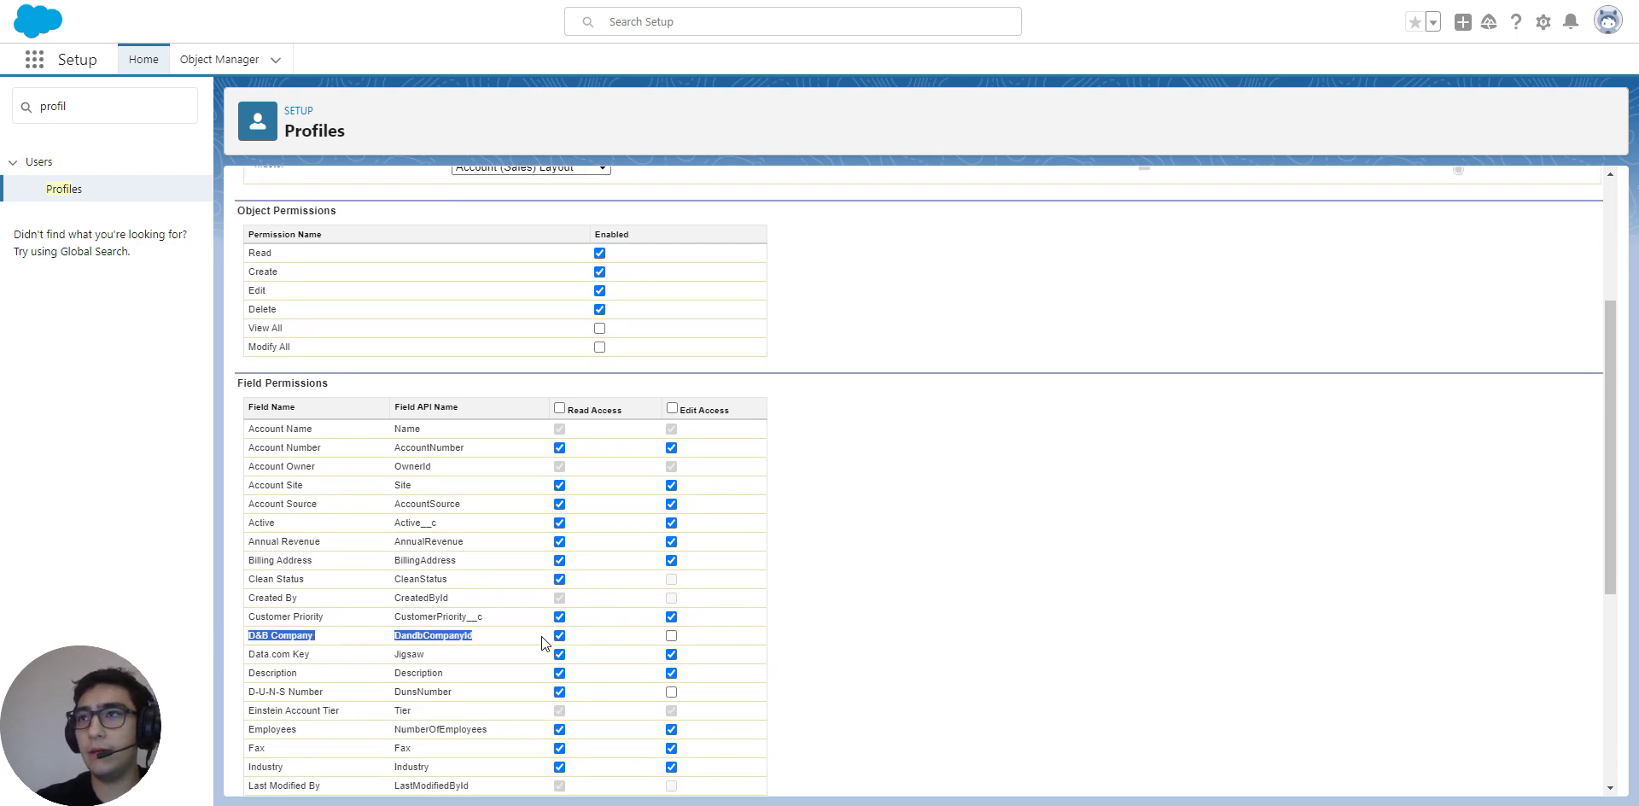
{"action": "left_click", "coordinate": [671, 635]}
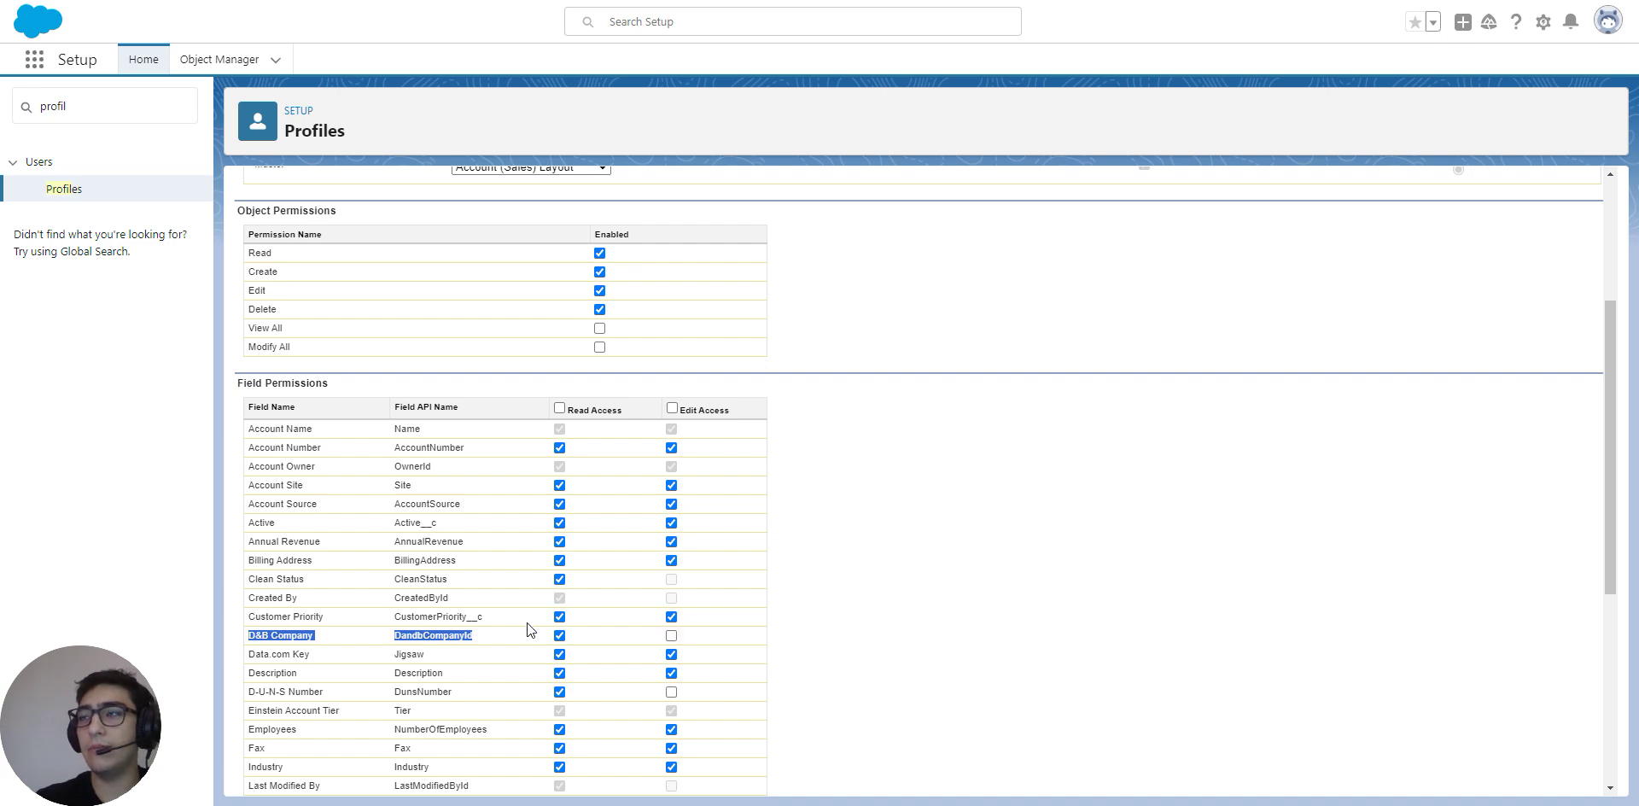
{"action": "scroll", "coordinate": [587, 494], "scroll_direction": "up", "scroll_amount": 3}
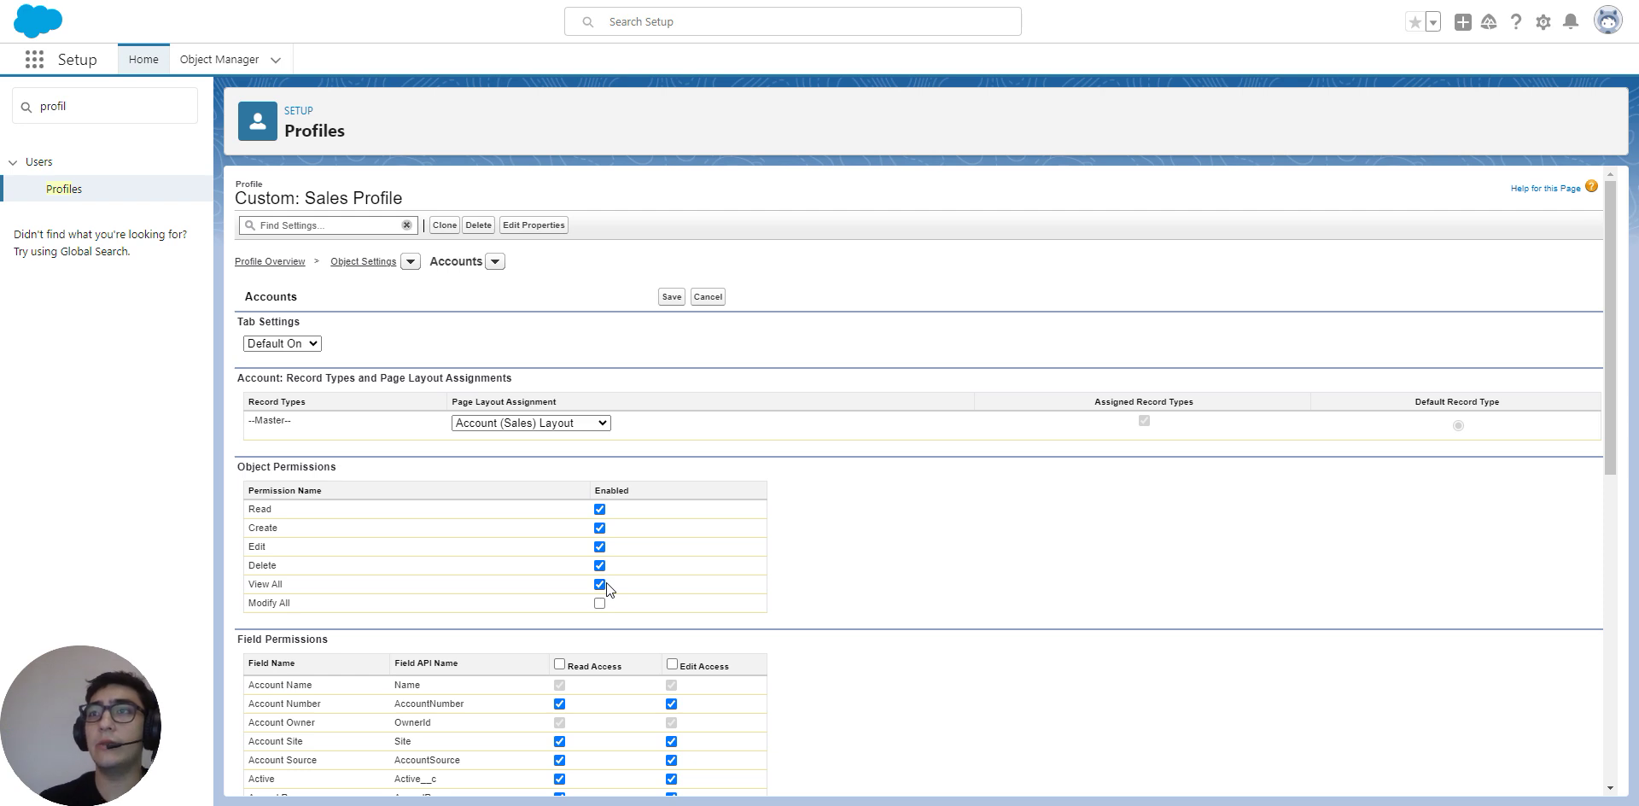
{"action": "left_click", "coordinate": [600, 604]}
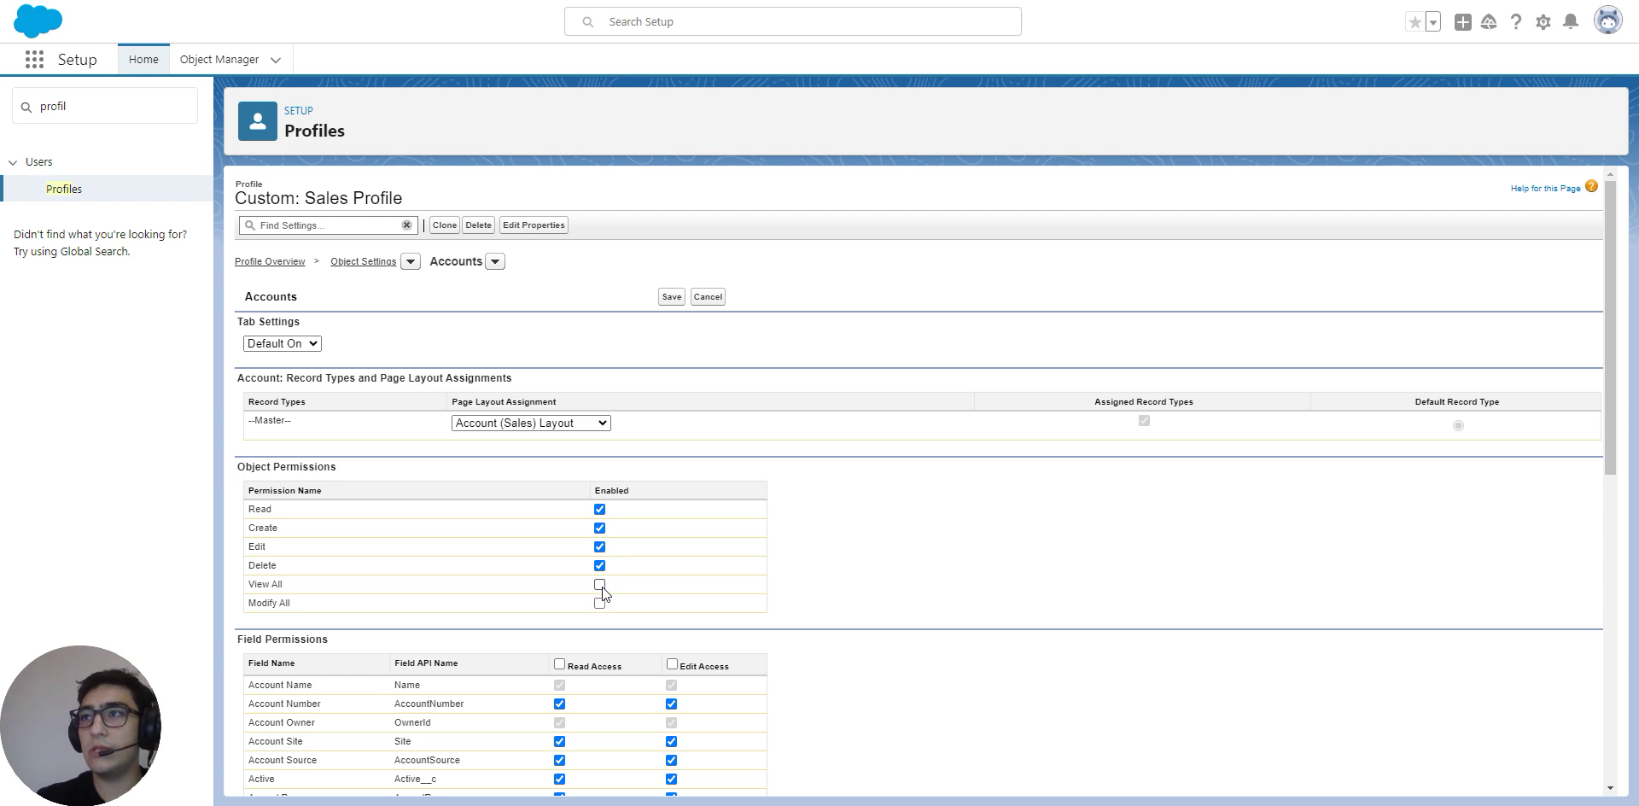
{"action": "left_click", "coordinate": [712, 297]}
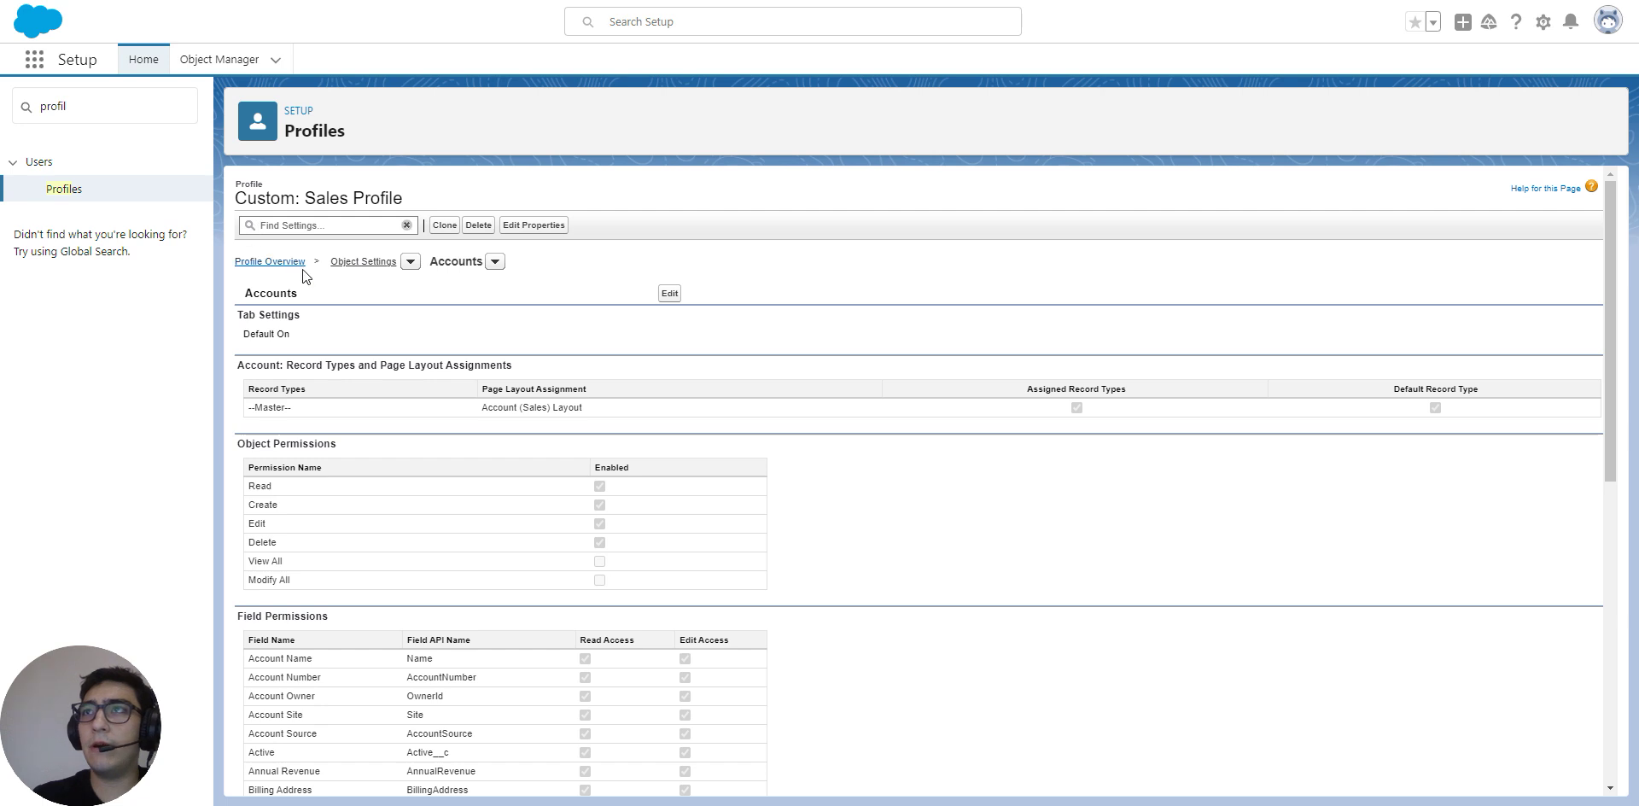
Step: Return to the Profiles list from the object settings and reopen the Custom: Sales Profile overview
{"action": "left_click", "coordinate": [371, 264]}
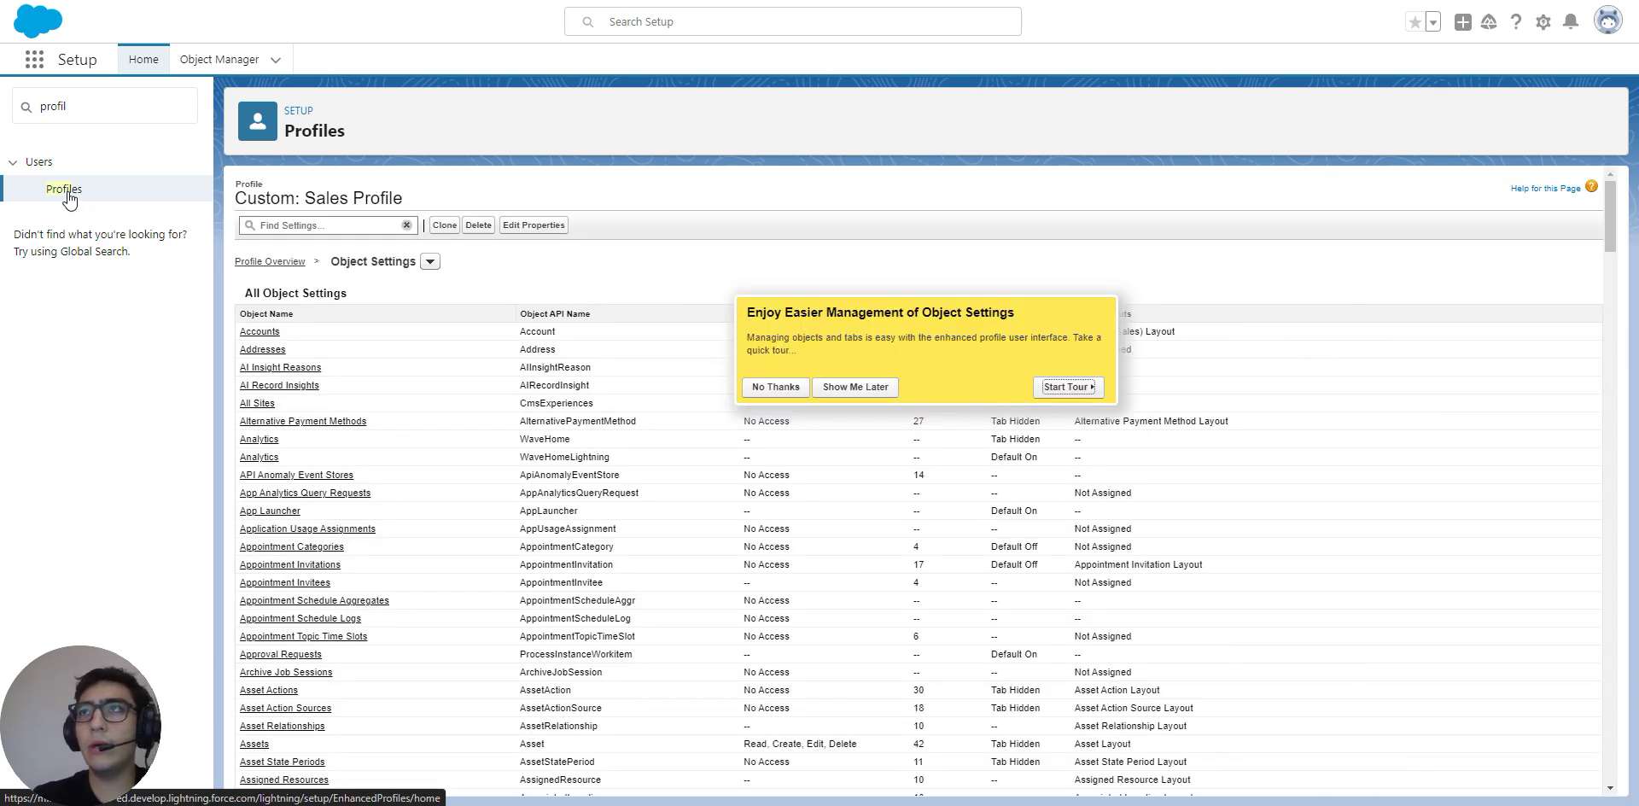
{"action": "left_click", "coordinate": [68, 192]}
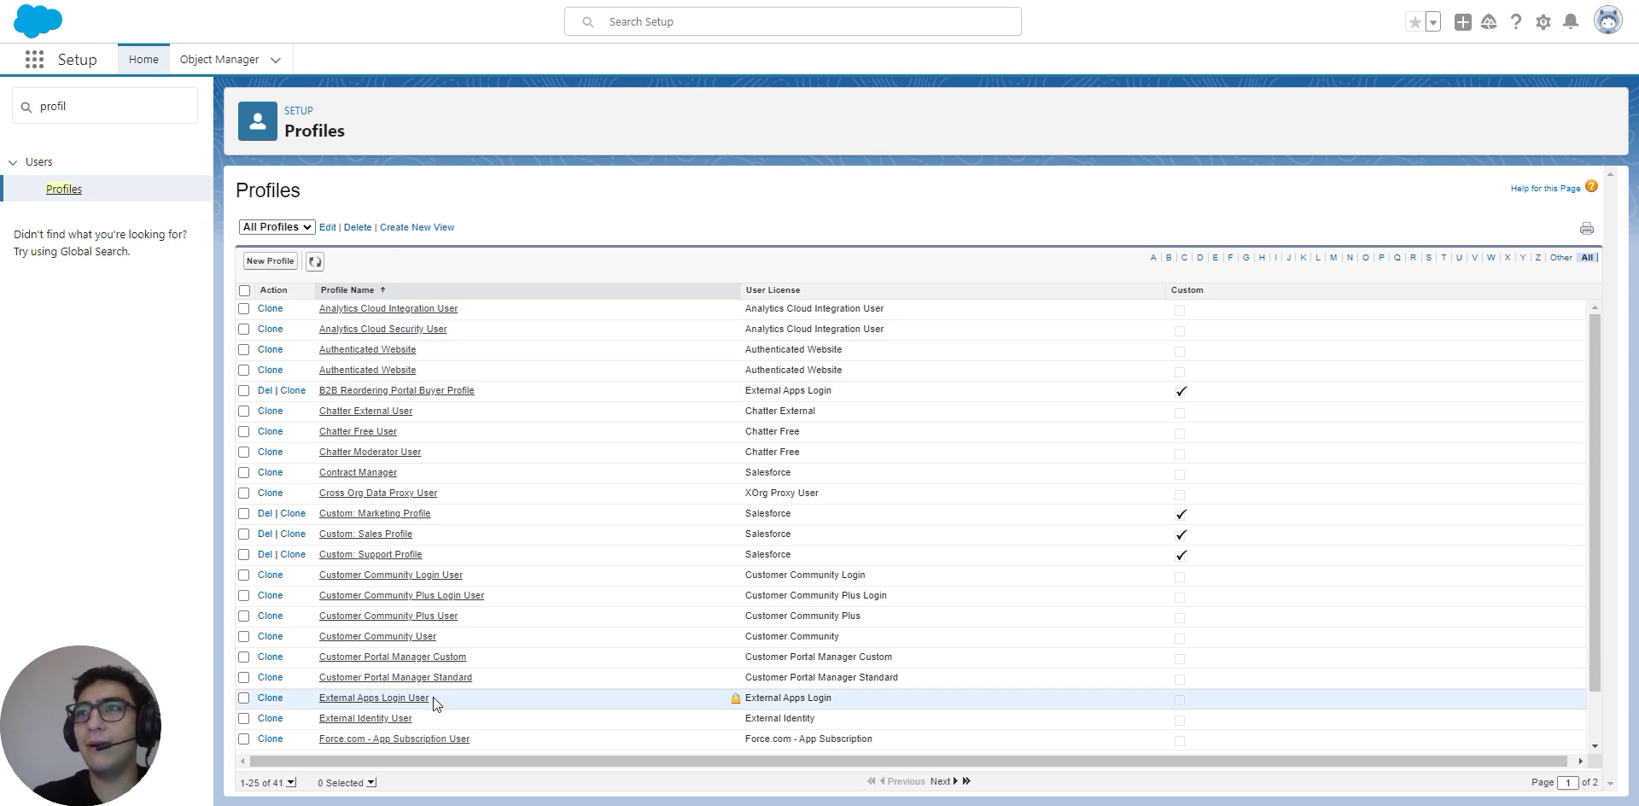
{"action": "left_click", "coordinate": [393, 534]}
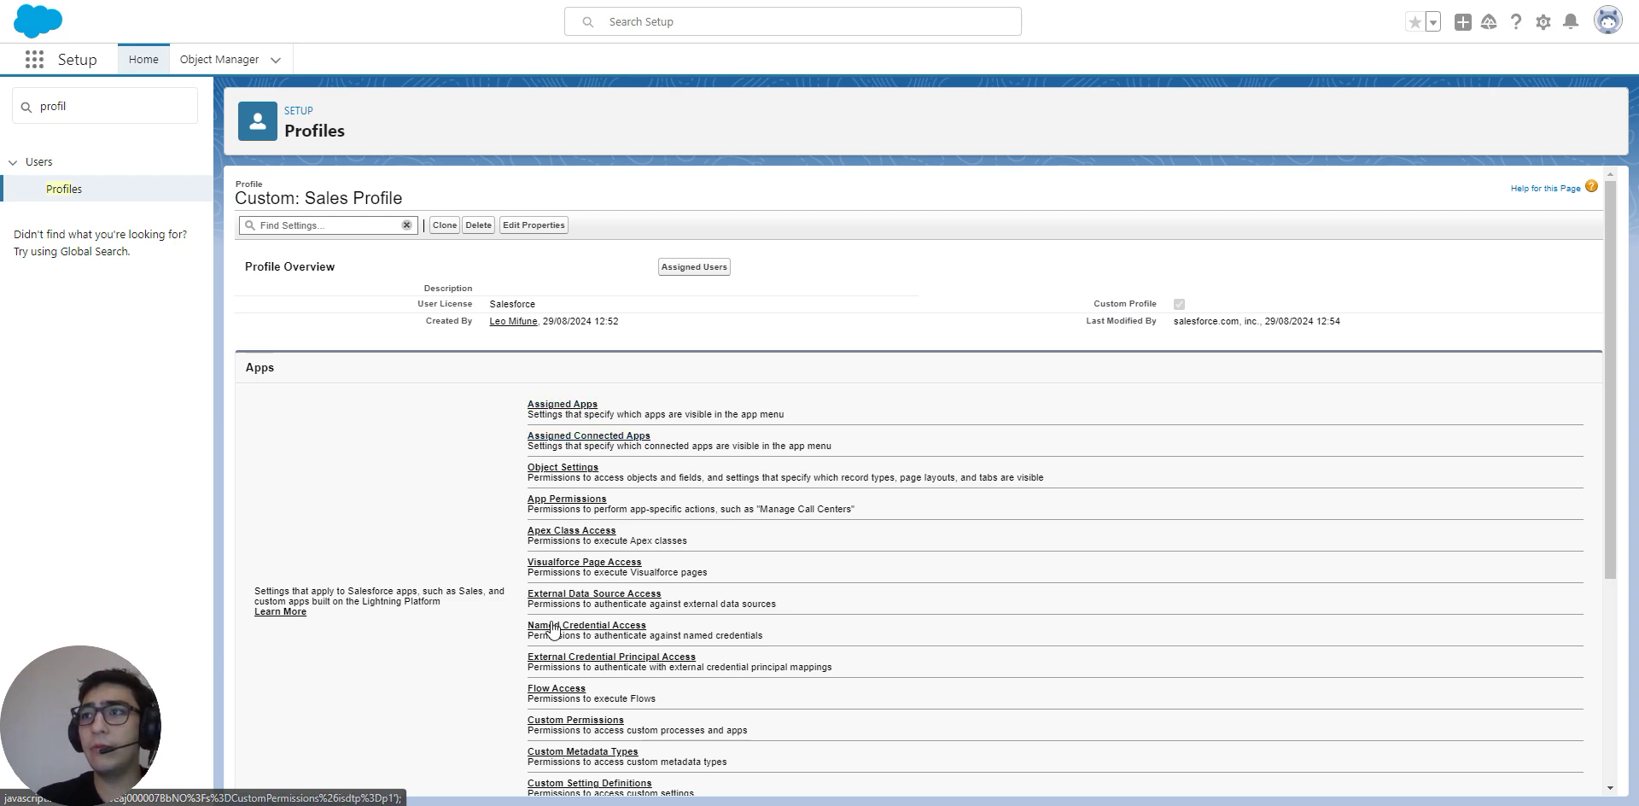
Step: Examine which settings are grouped under the Apps and System sections of the sales profile overview
{"action": "scroll", "coordinate": [553, 628], "scroll_direction": "down", "scroll_amount": 4}
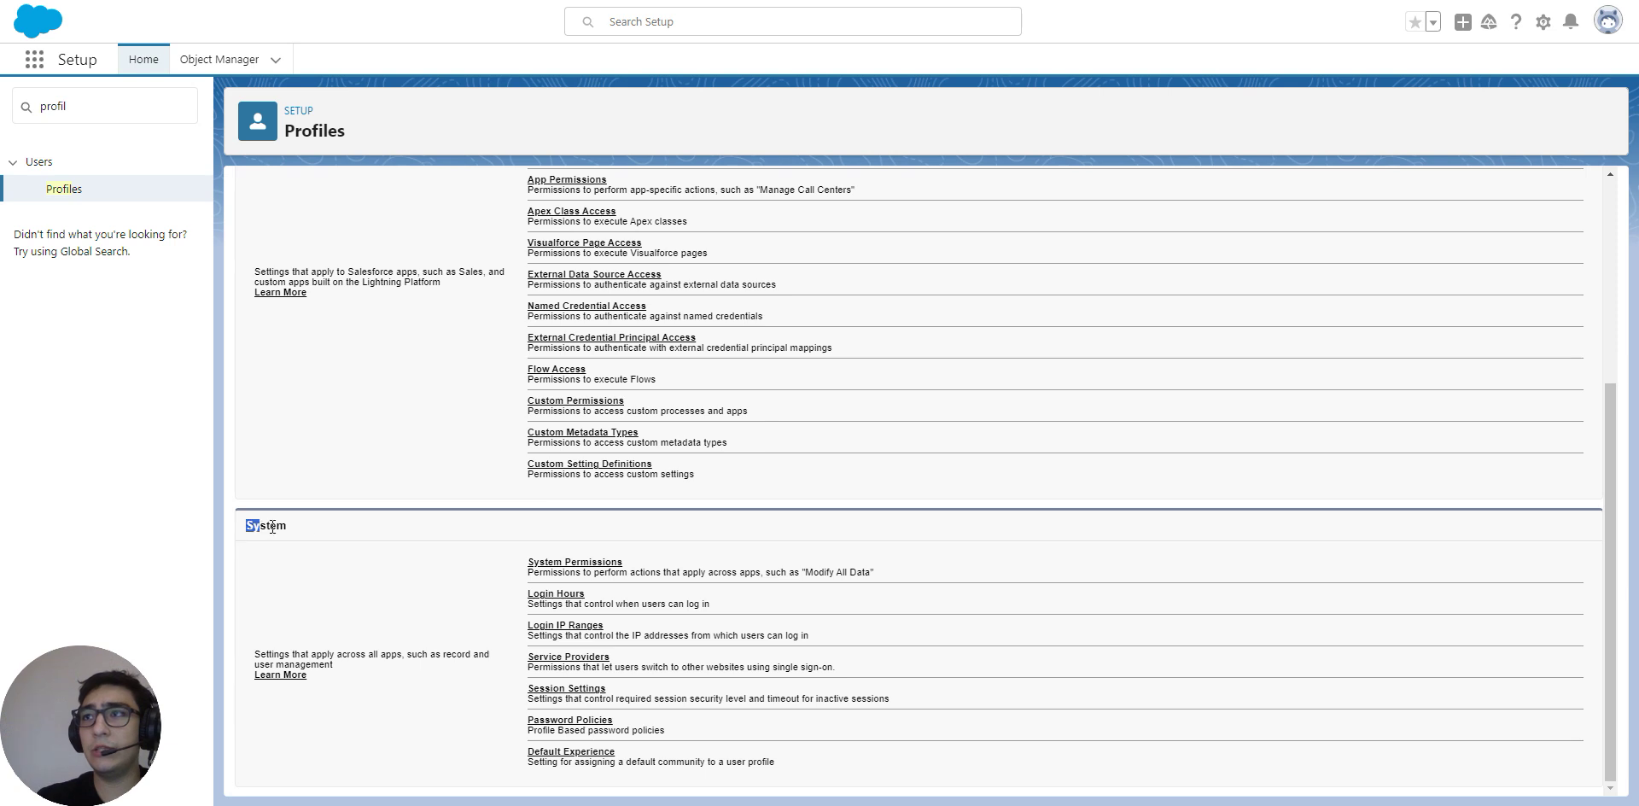
{"action": "left_click_drag", "start_coordinate": [244, 529], "coordinate": [530, 535]}
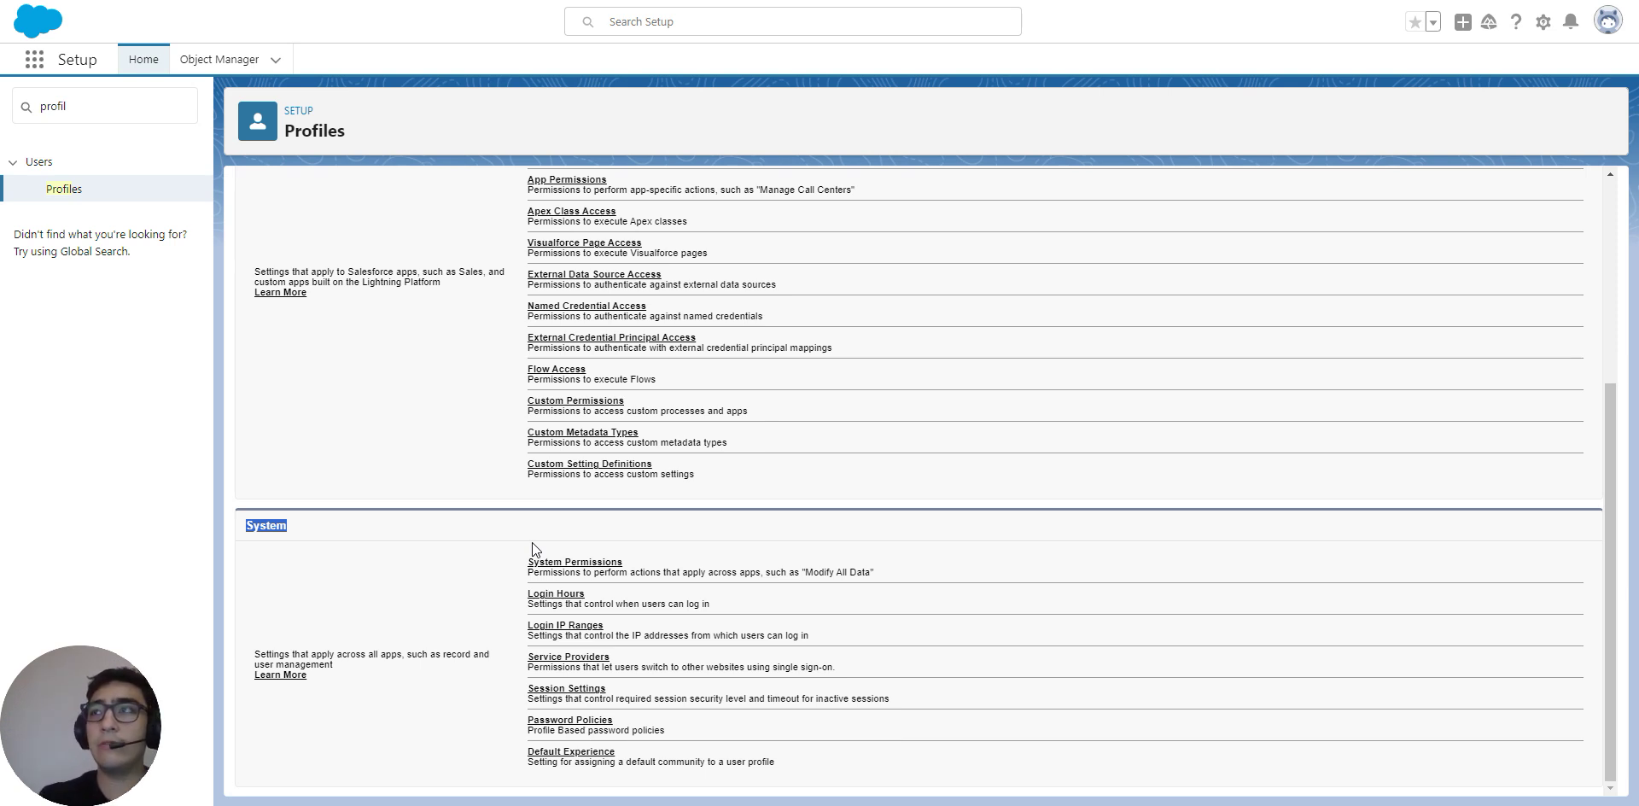
{"action": "scroll", "coordinate": [530, 540], "scroll_direction": "up", "scroll_amount": 2}
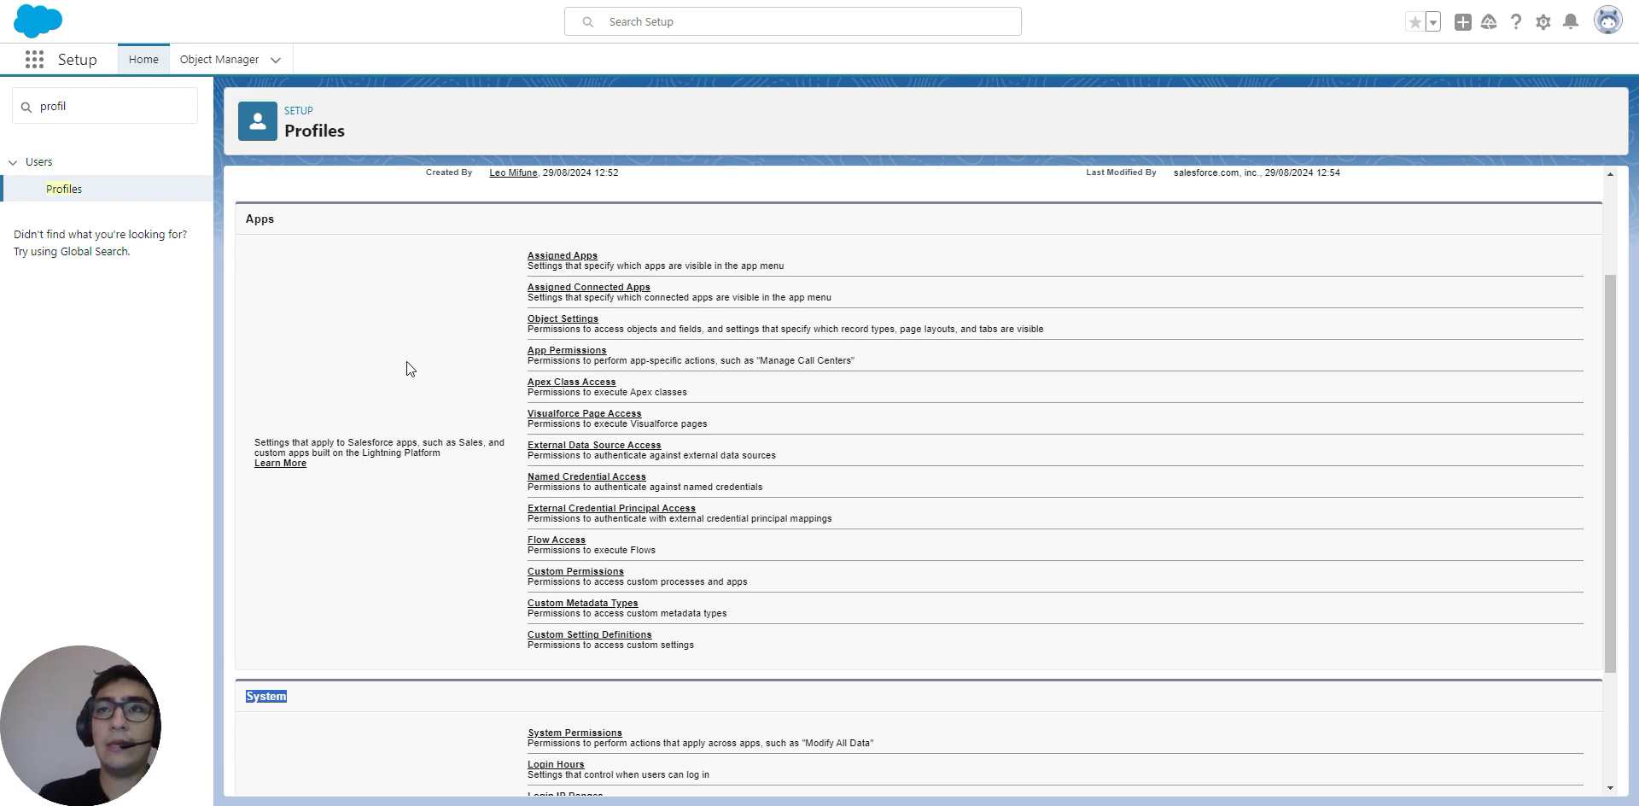
{"action": "scroll", "coordinate": [402, 361], "scroll_direction": "up", "scroll_amount": 2}
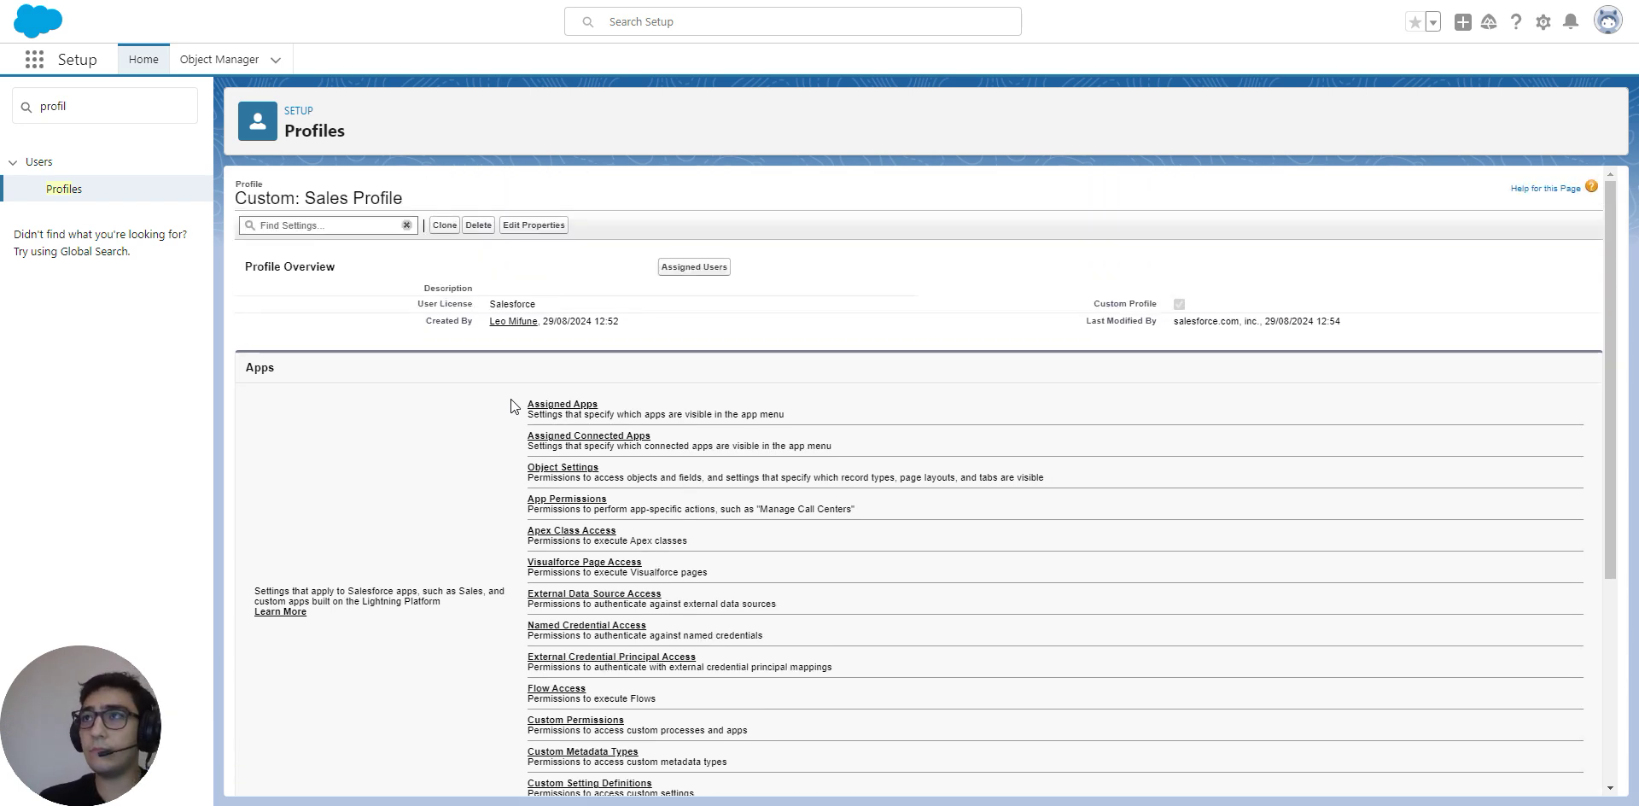
{"action": "scroll", "coordinate": [570, 412], "scroll_direction": "down", "scroll_amount": 1}
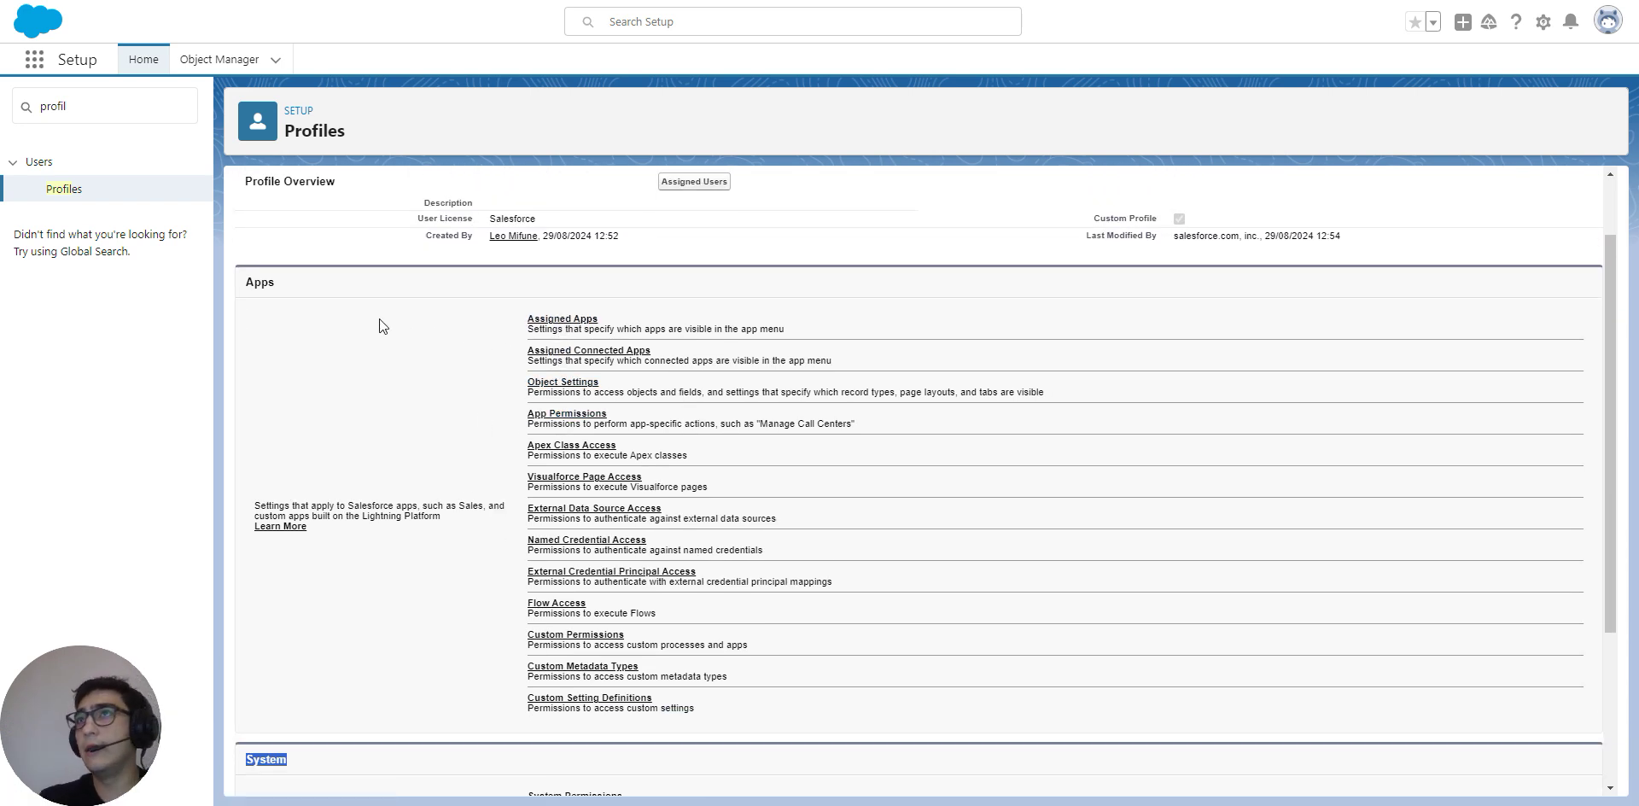
{"action": "scroll", "coordinate": [341, 317], "scroll_direction": "up", "scroll_amount": 1}
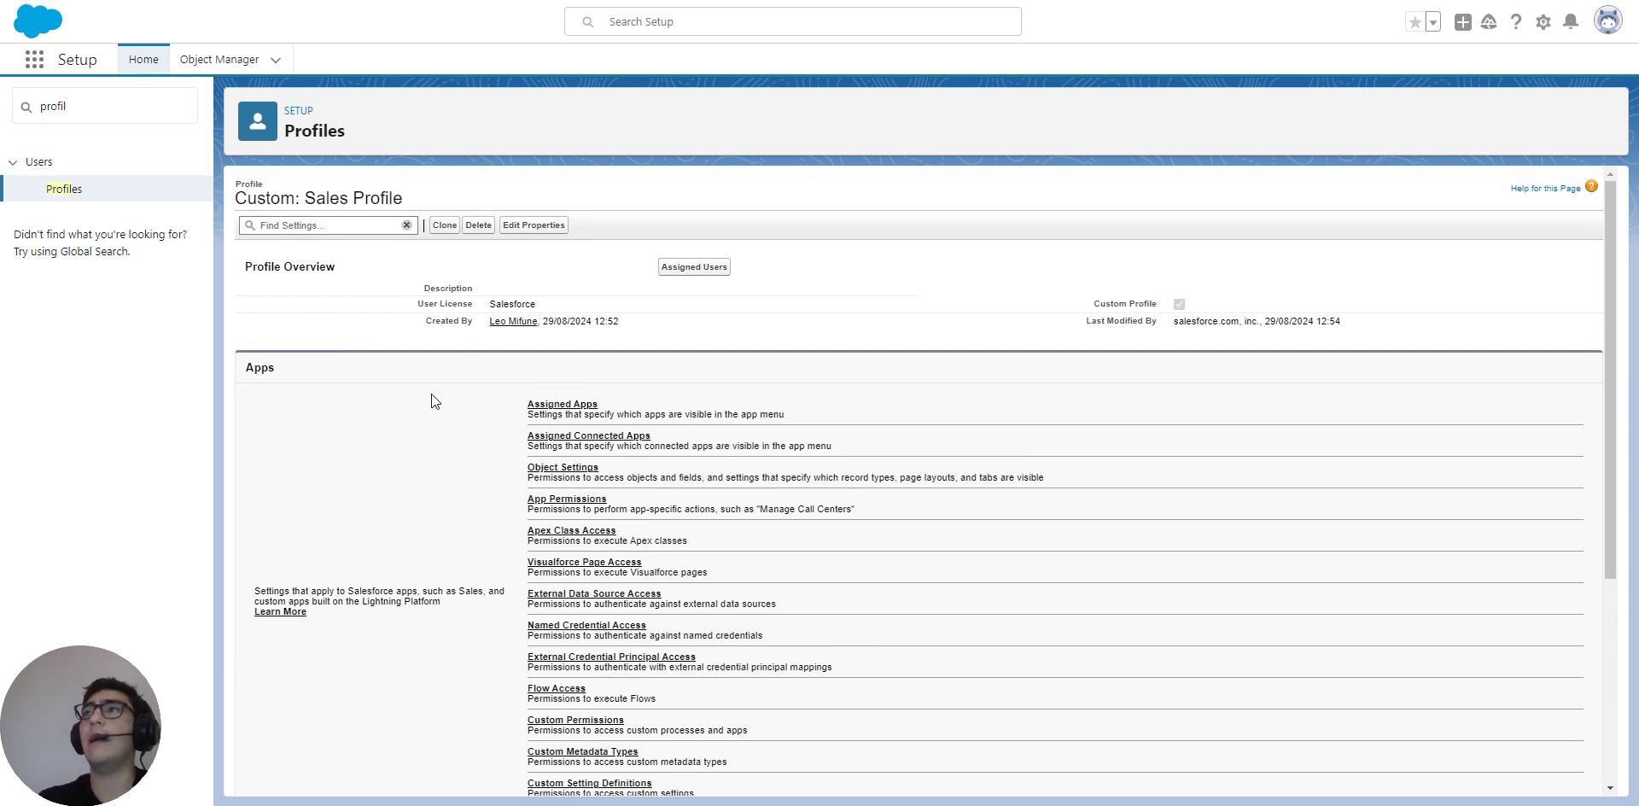